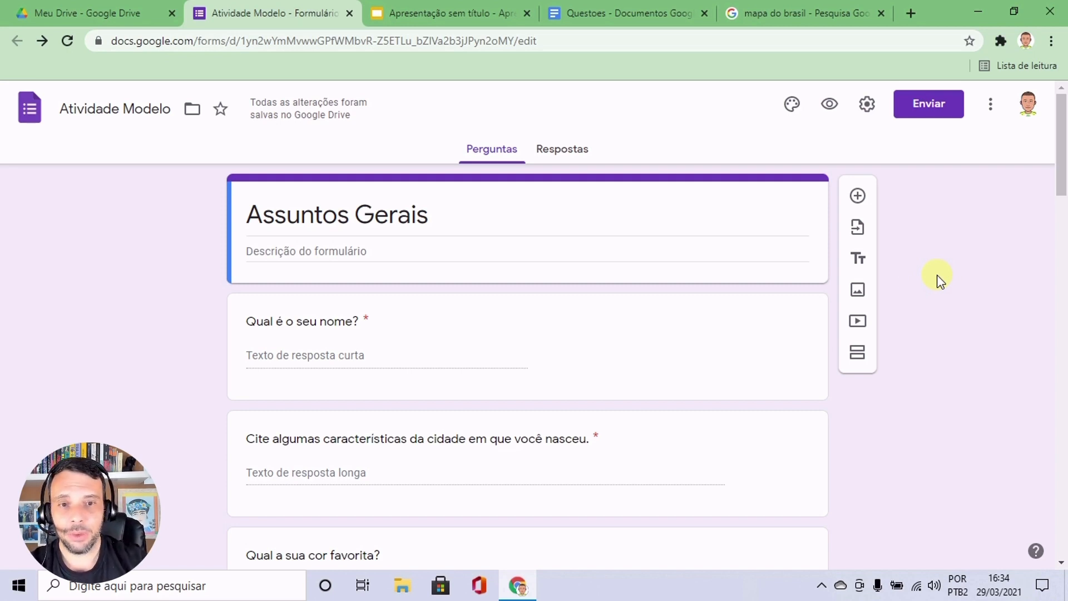
Add the image morango-1_640x640+fill_ffffff from Downloads to the Morango option of the question "Quais frutas você mais gosta?".
{"action": "scroll", "coordinate": [763, 294], "scroll_direction": "down", "scroll_amount": 10}
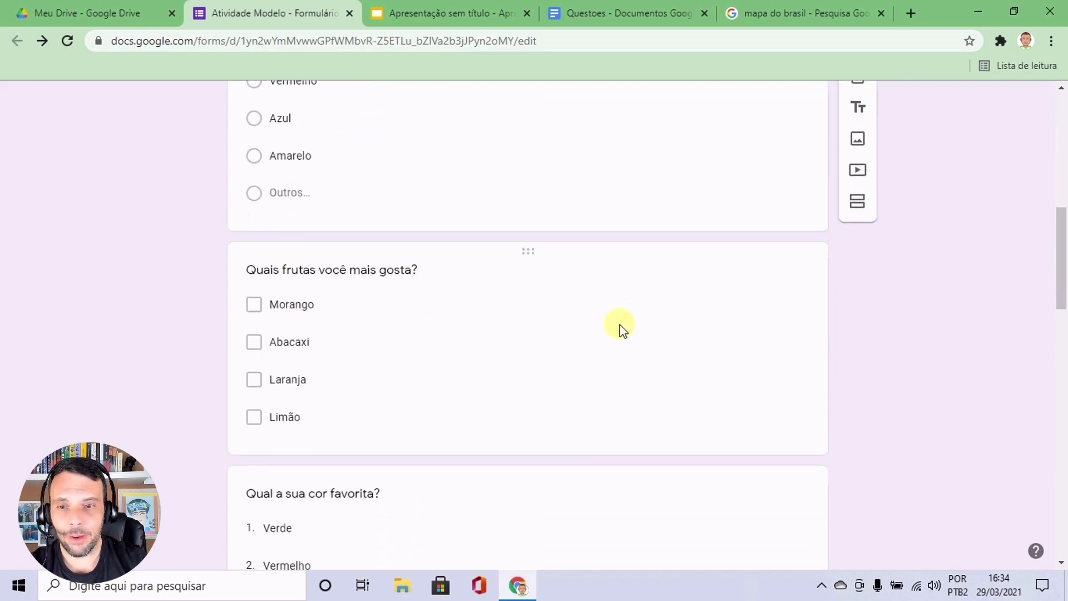
{"action": "scroll", "coordinate": [620, 328], "scroll_direction": "down", "scroll_amount": 2}
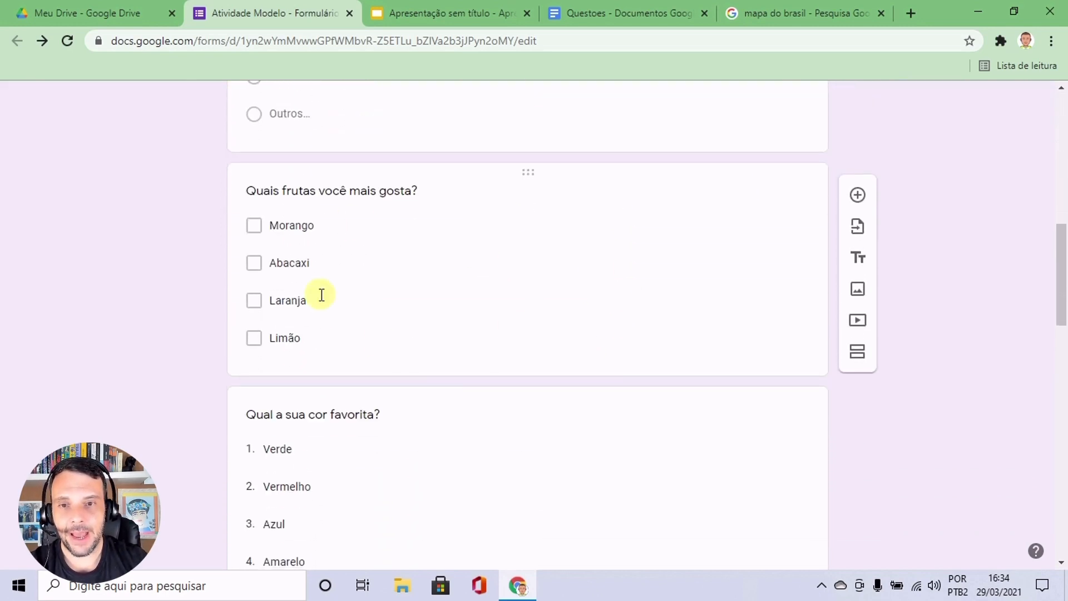
{"action": "left_click", "coordinate": [525, 246]}
{"action": "left_click", "coordinate": [488, 218]}
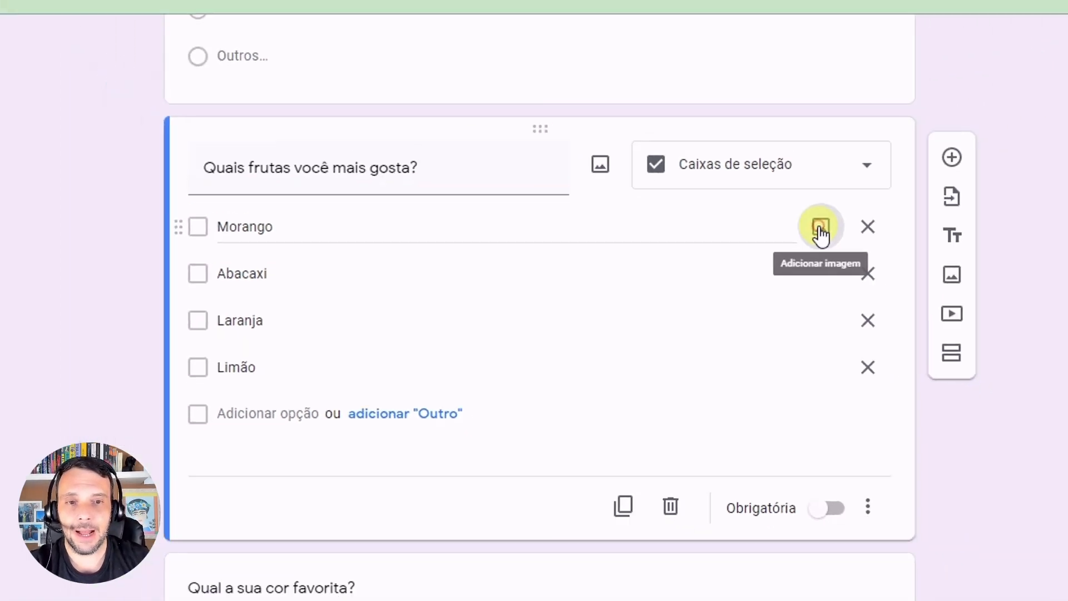
{"action": "left_click", "coordinate": [924, 191]}
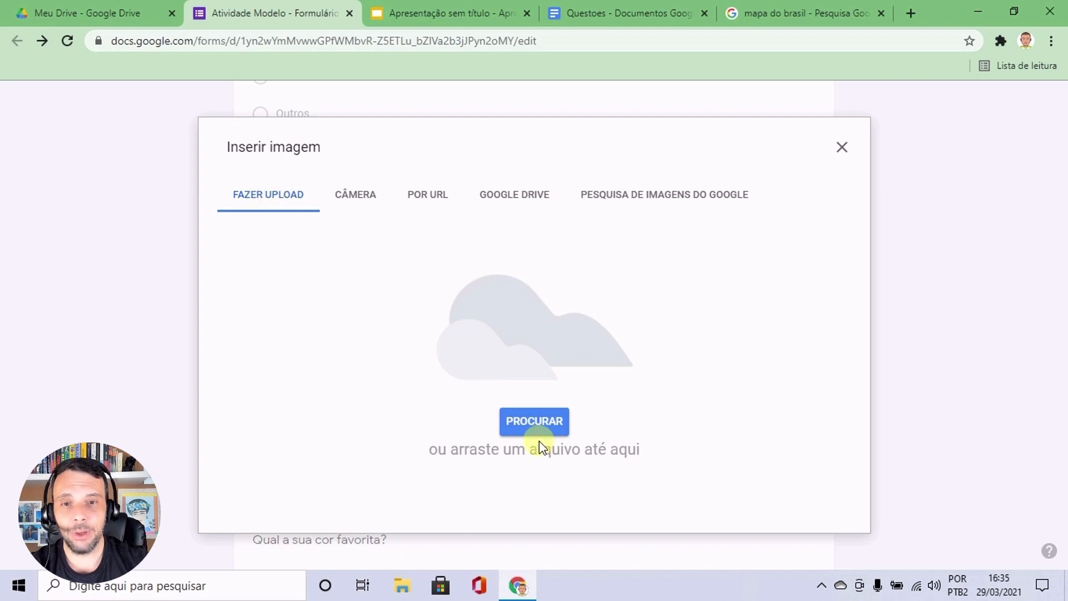
{"action": "left_click", "coordinate": [527, 429]}
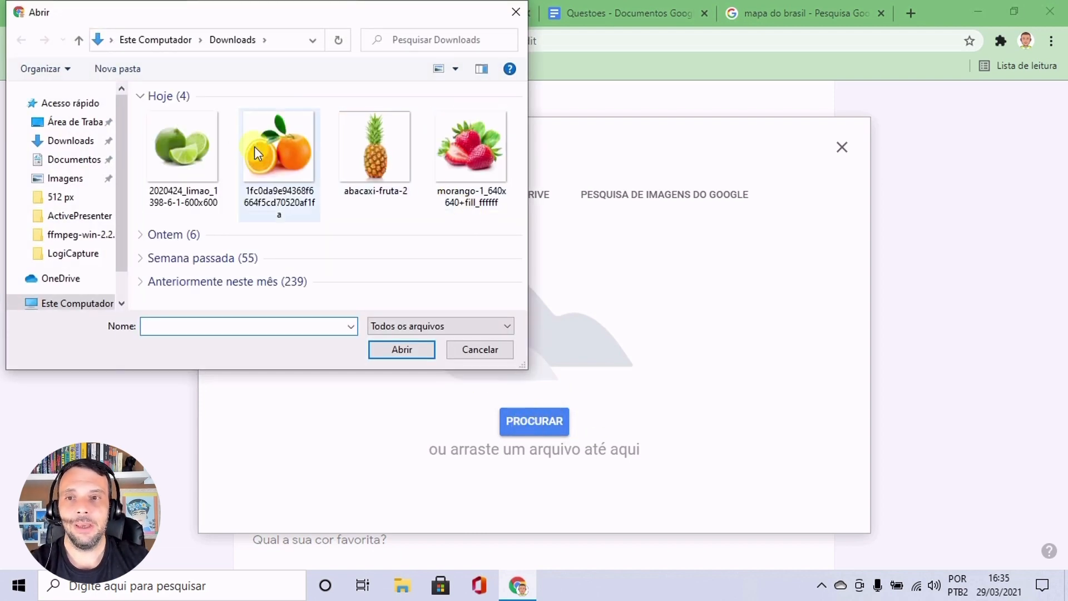
{"action": "left_click", "coordinate": [469, 145]}
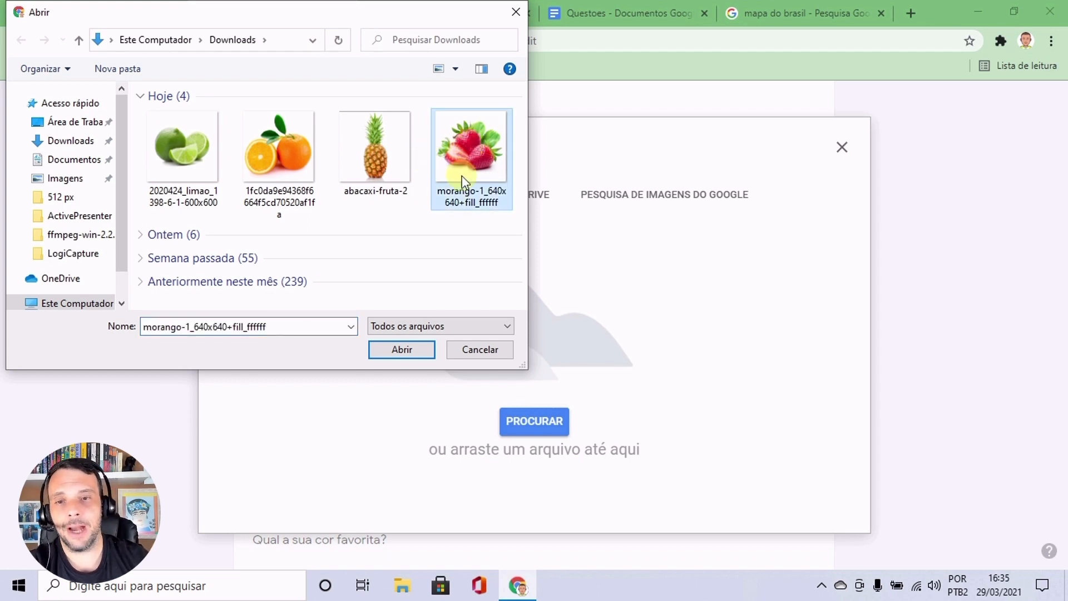
{"action": "left_click", "coordinate": [408, 351]}
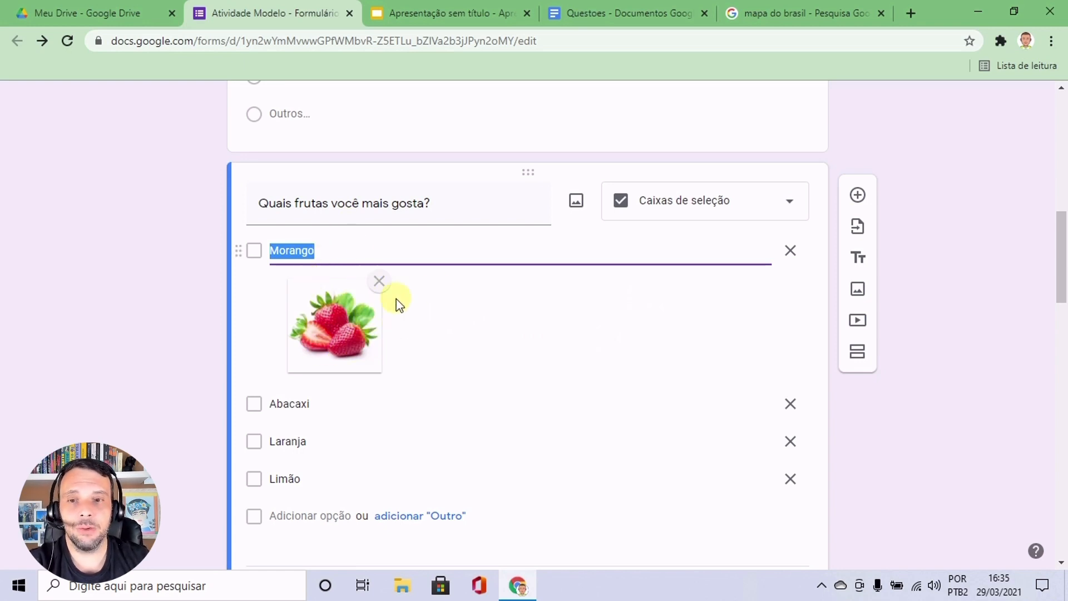
Upload the abacaxi-fruta-2 picture from Downloads to the Abacaxi option.
{"action": "scroll", "coordinate": [519, 303], "scroll_direction": "down", "scroll_amount": 1}
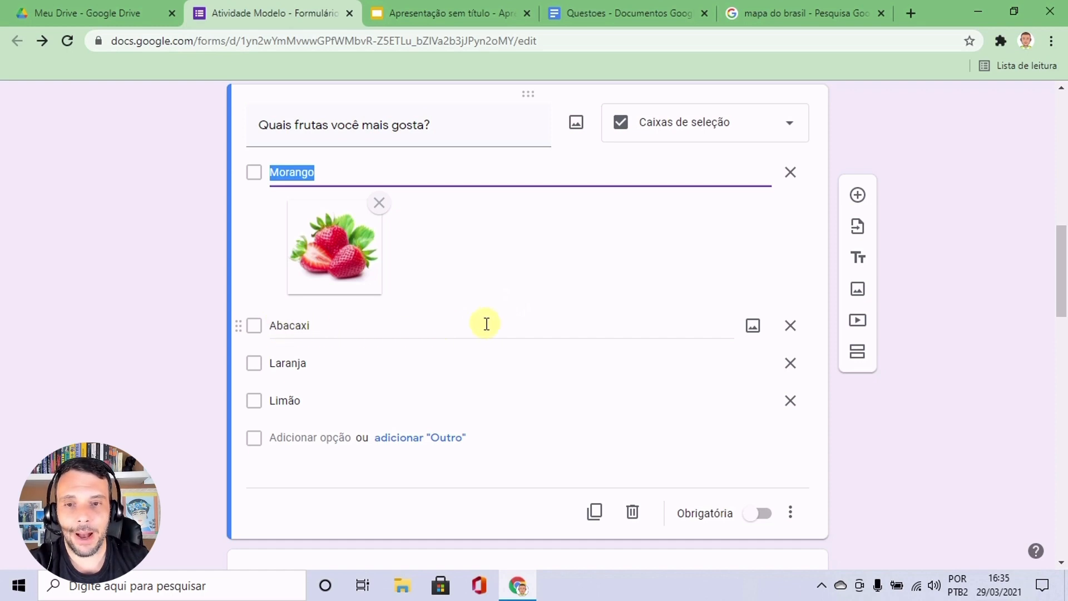
{"action": "scroll", "coordinate": [267, 324], "scroll_direction": "down", "scroll_amount": 1}
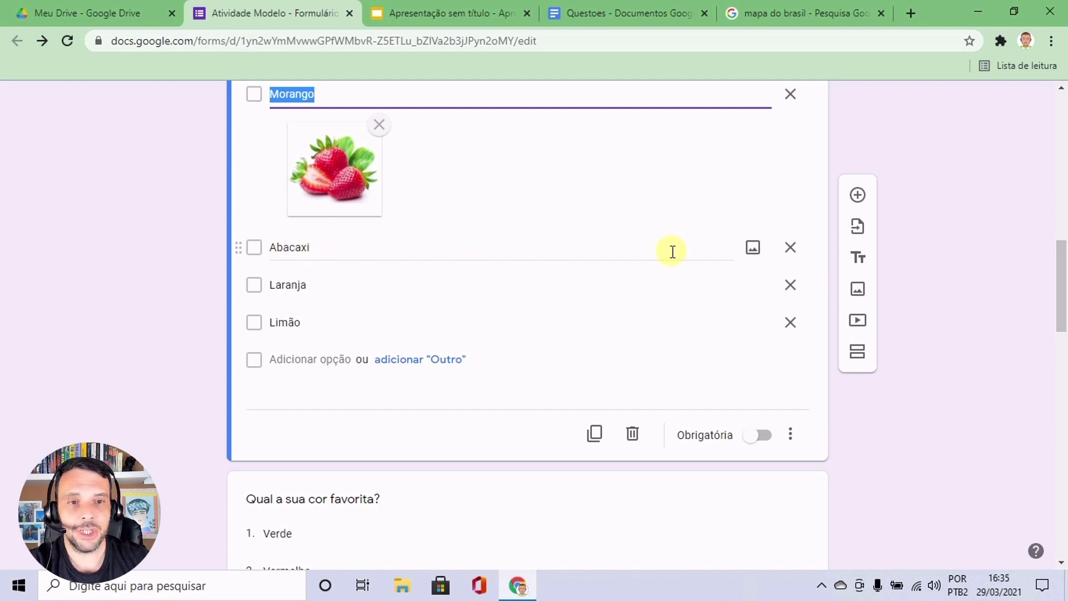
{"action": "left_click", "coordinate": [753, 247]}
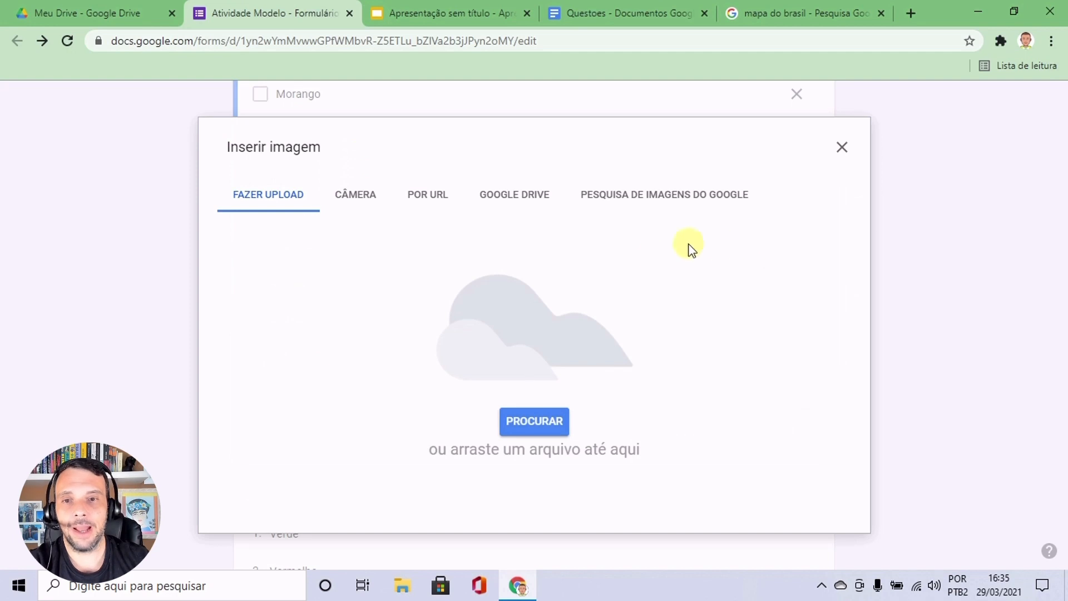
{"action": "left_click", "coordinate": [534, 422]}
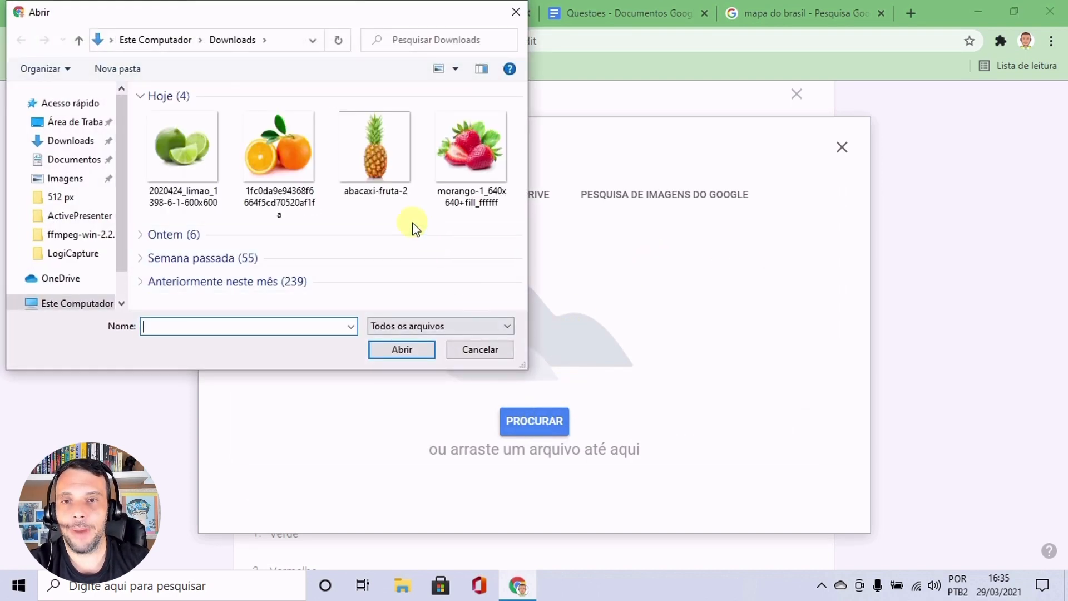
{"action": "left_click", "coordinate": [373, 138]}
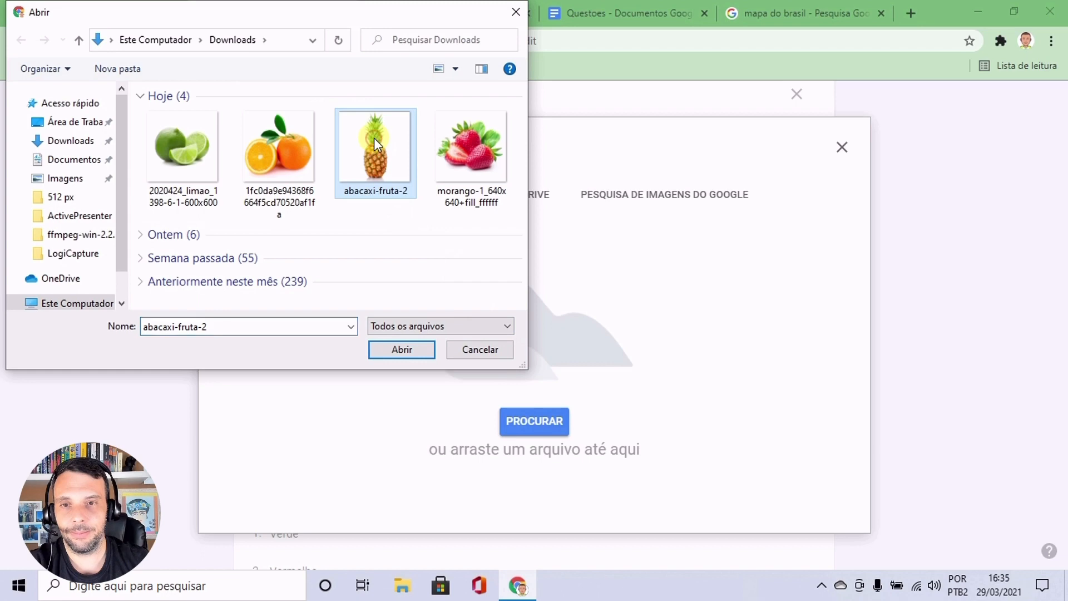
{"action": "left_click", "coordinate": [408, 349]}
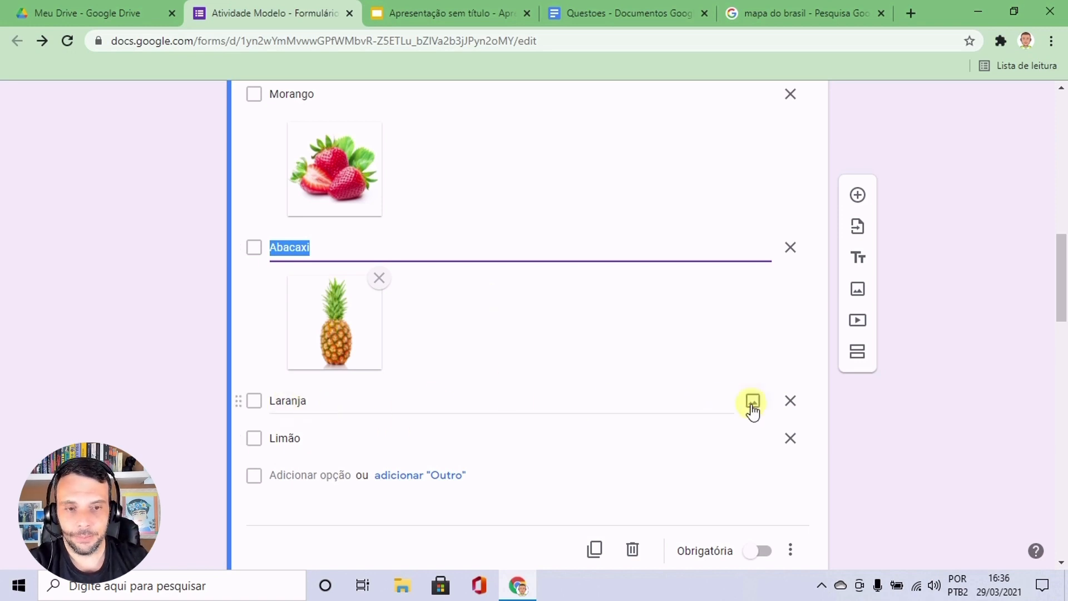
Upload the orange picture, 1fc0da9e94368f6664f5cd70520af1fa, from Downloads to the Laranja option.
{"action": "left_click", "coordinate": [753, 407]}
{"action": "left_click", "coordinate": [534, 420]}
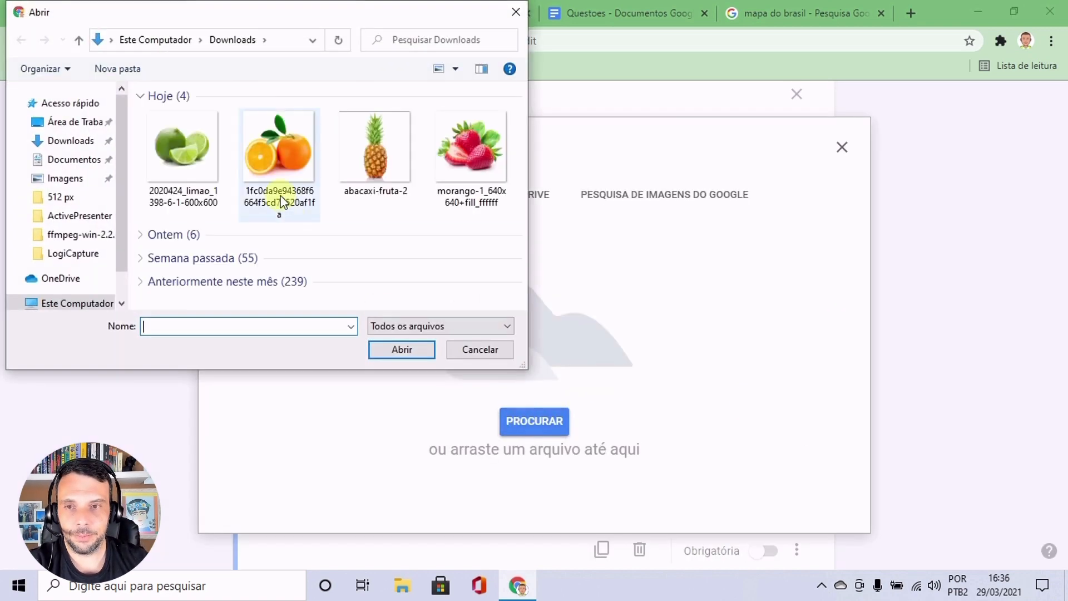
{"action": "left_click", "coordinate": [278, 167]}
{"action": "left_click", "coordinate": [400, 350]}
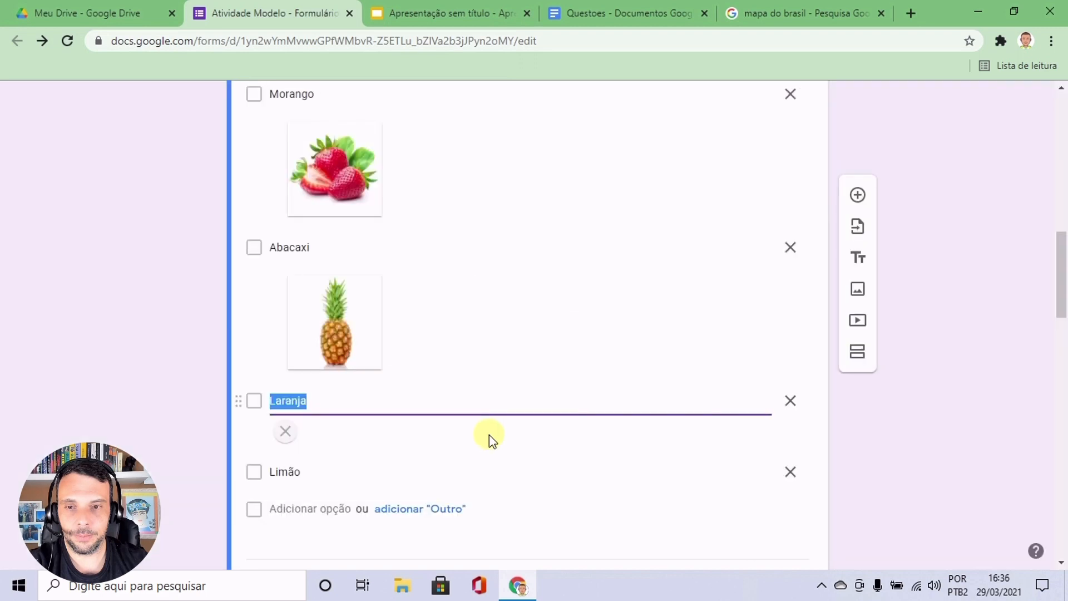
Upload the lime picture, 2020424_limao_1398-6-1-600x600, from Downloads to the Limão option.
{"action": "left_click", "coordinate": [753, 241]}
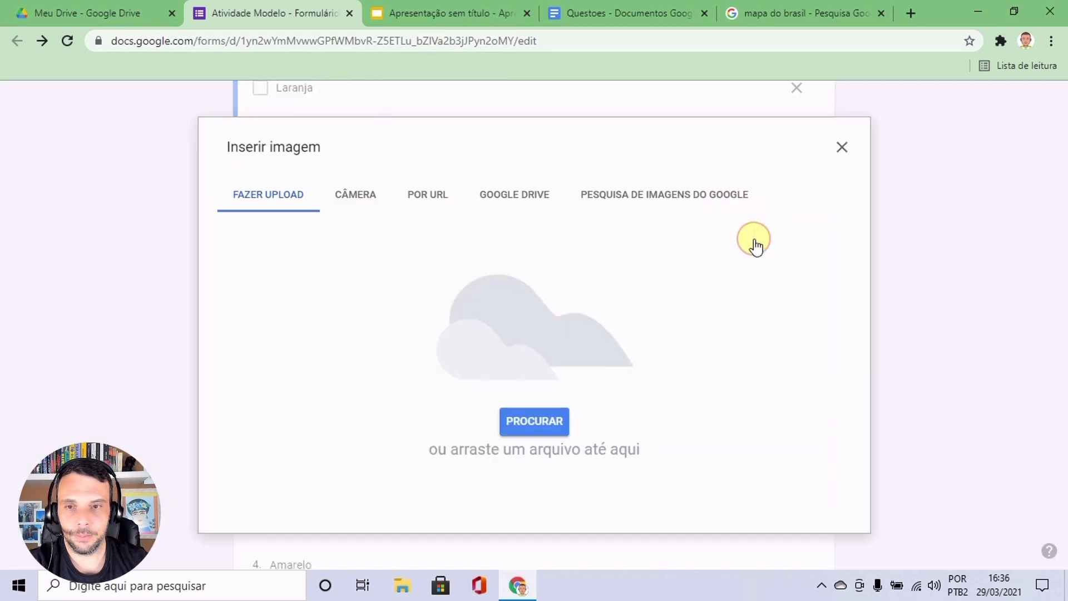
{"action": "left_click", "coordinate": [532, 421]}
{"action": "left_click", "coordinate": [184, 151]}
{"action": "left_click", "coordinate": [391, 348]}
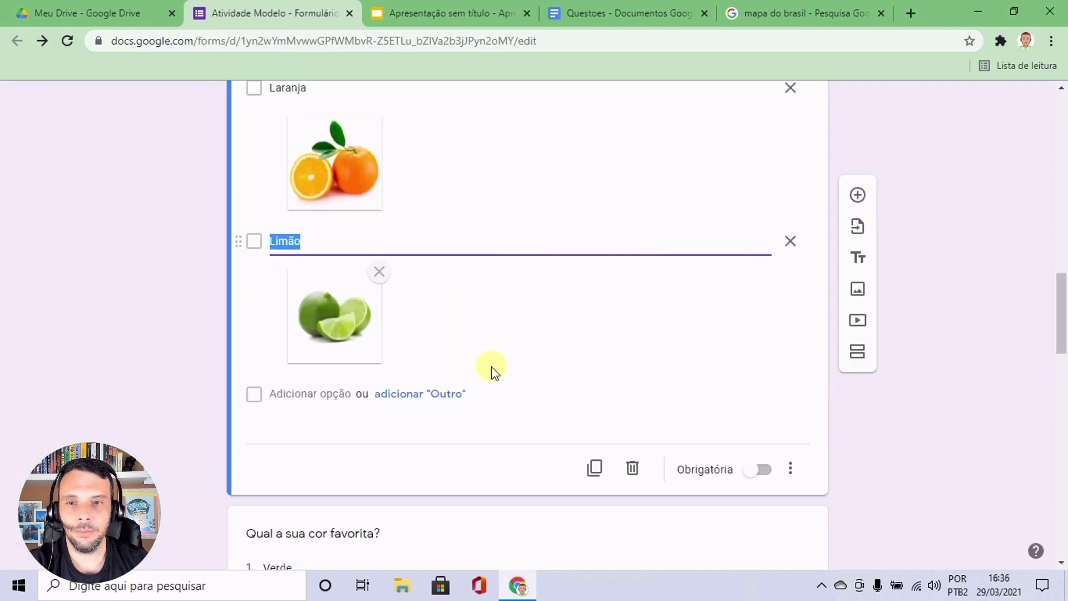
Preview the form and examine how the fruit question shows its image options, testing the Morango checkbox on and off.
{"action": "scroll", "coordinate": [552, 358], "scroll_direction": "up", "scroll_amount": 3}
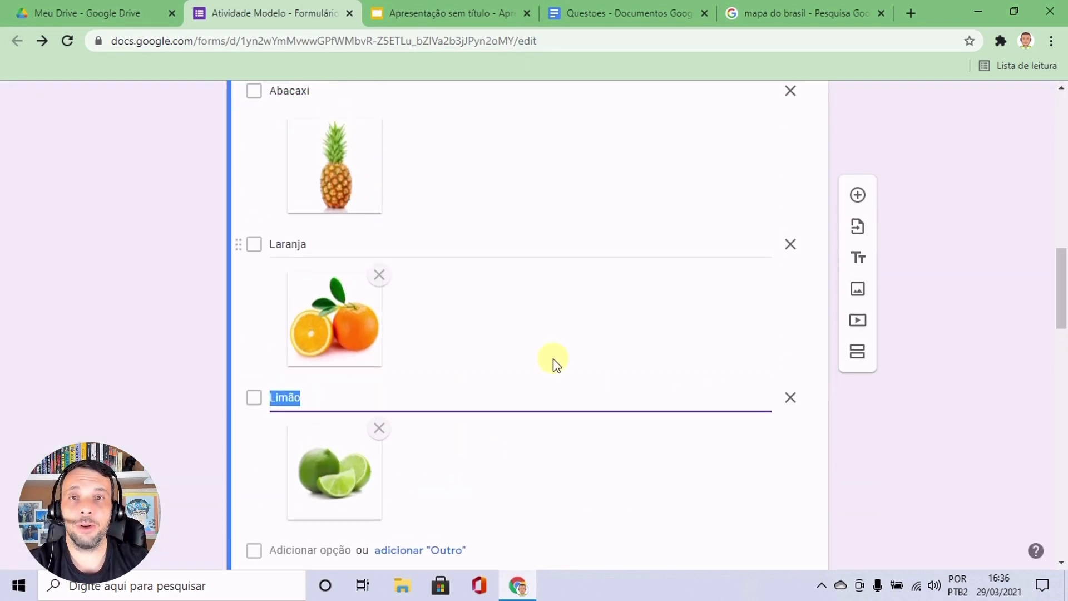
{"action": "scroll", "coordinate": [553, 358], "scroll_direction": "up", "scroll_amount": 3}
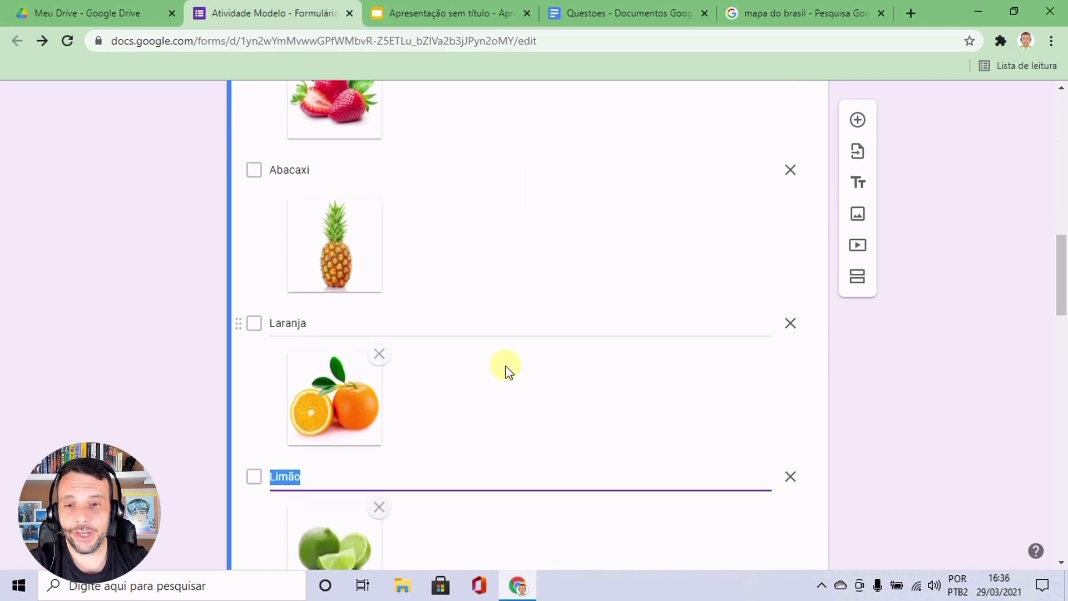
{"action": "scroll", "coordinate": [507, 369], "scroll_direction": "down", "scroll_amount": 1}
{"action": "scroll", "coordinate": [568, 340], "scroll_direction": "up", "scroll_amount": 2}
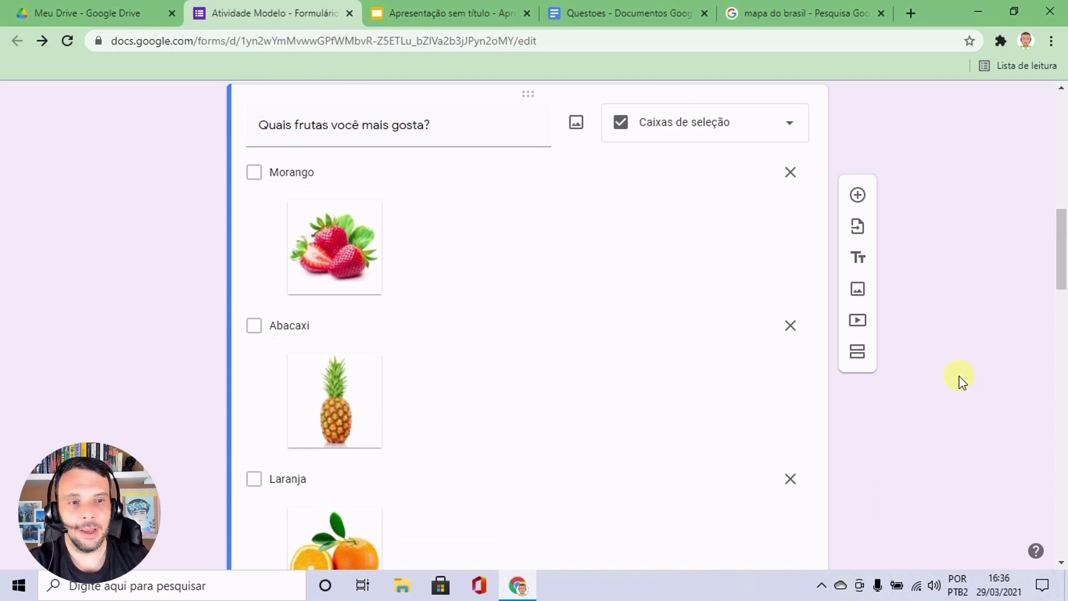
{"action": "scroll", "coordinate": [956, 377], "scroll_direction": "up", "scroll_amount": 10}
{"action": "scroll", "coordinate": [955, 375], "scroll_direction": "up", "scroll_amount": 1}
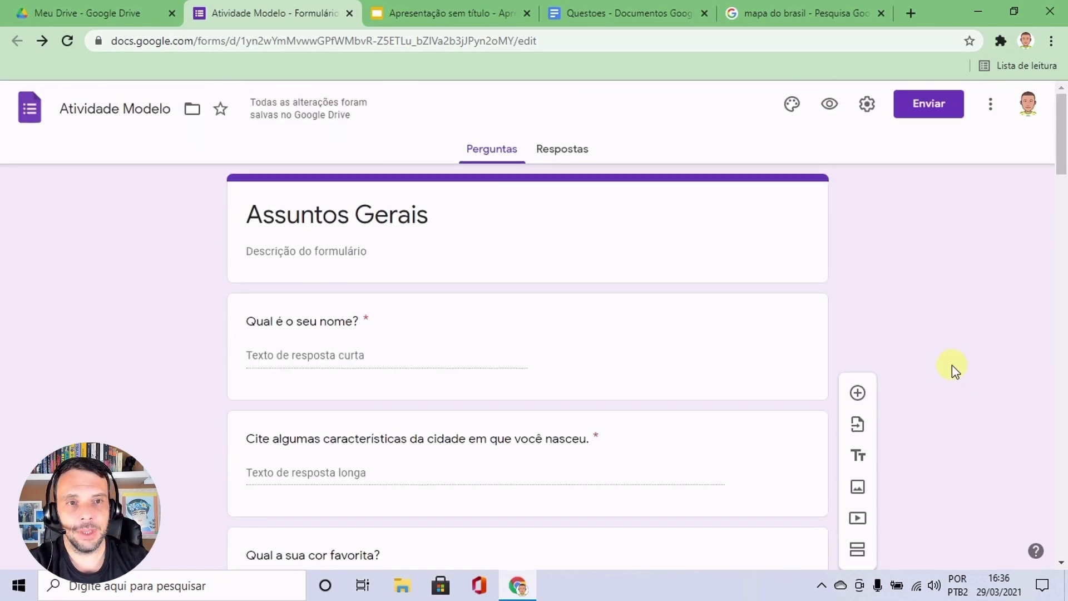
{"action": "left_click", "coordinate": [828, 106]}
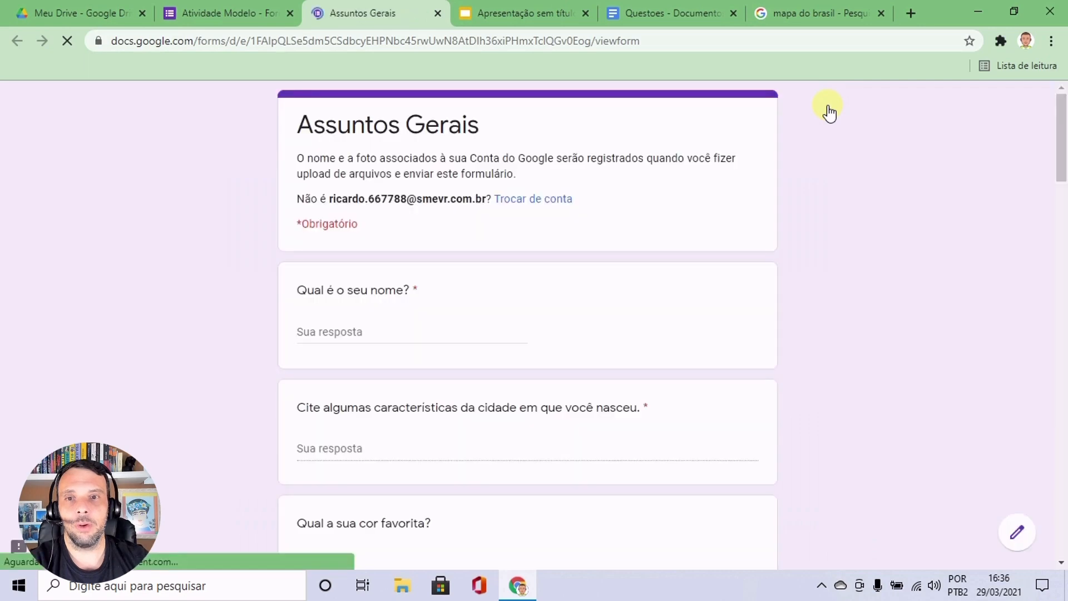
{"action": "scroll", "coordinate": [815, 192], "scroll_direction": "down", "scroll_amount": 4}
{"action": "scroll", "coordinate": [816, 206], "scroll_direction": "down", "scroll_amount": 6}
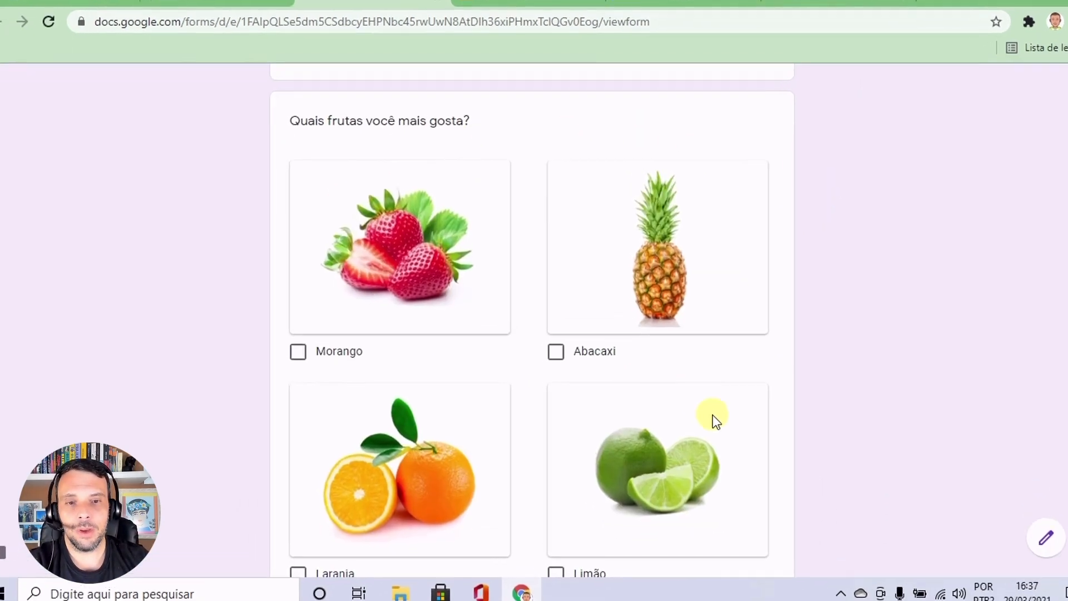
{"action": "scroll", "coordinate": [603, 453], "scroll_direction": "down", "scroll_amount": 3}
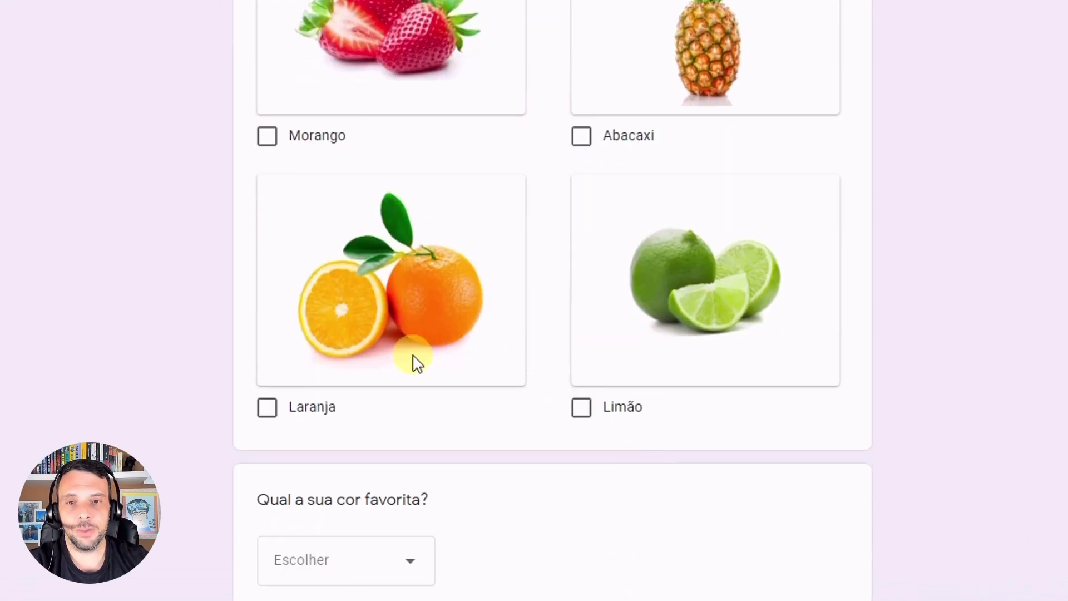
{"action": "scroll", "coordinate": [641, 341], "scroll_direction": "up", "scroll_amount": 3}
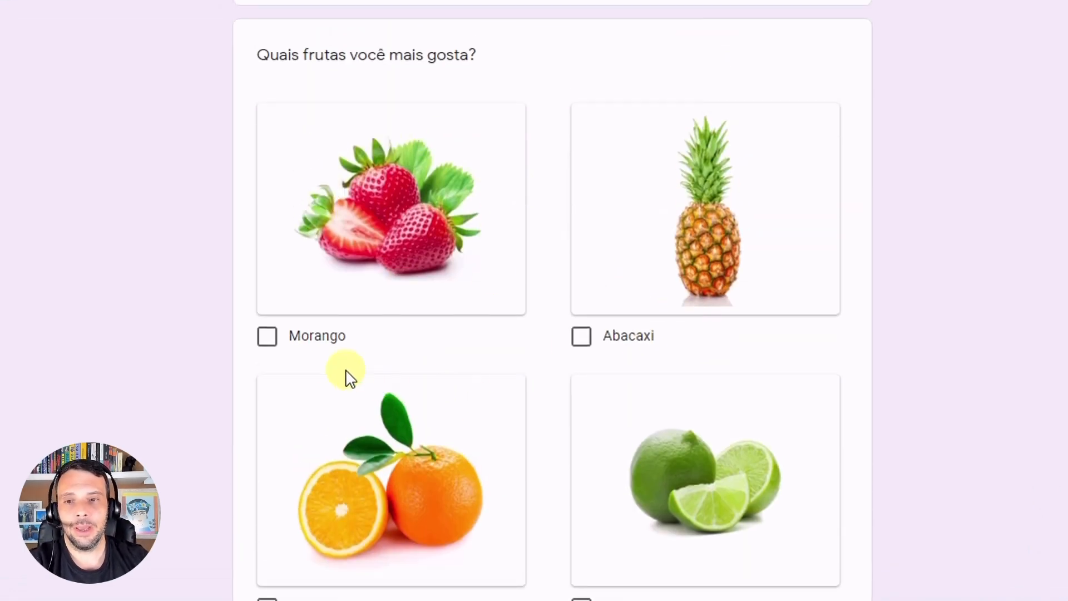
{"action": "left_click", "coordinate": [267, 338]}
{"action": "left_click", "coordinate": [268, 339]}
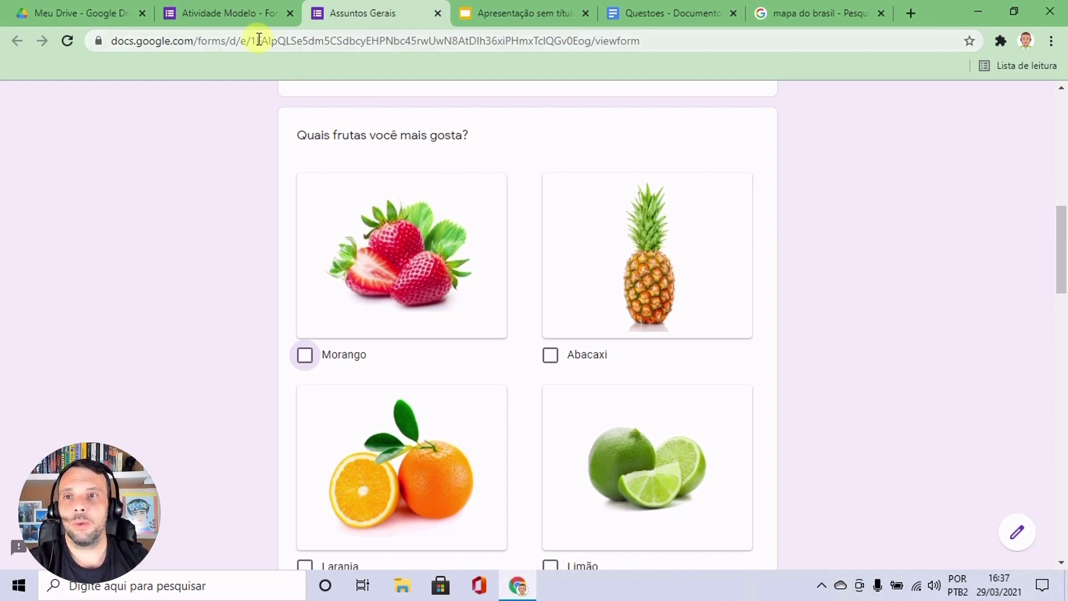
Back in the form editor, add a new question below the file upload question and open image insertion for it.
{"action": "left_click", "coordinate": [227, 12]}
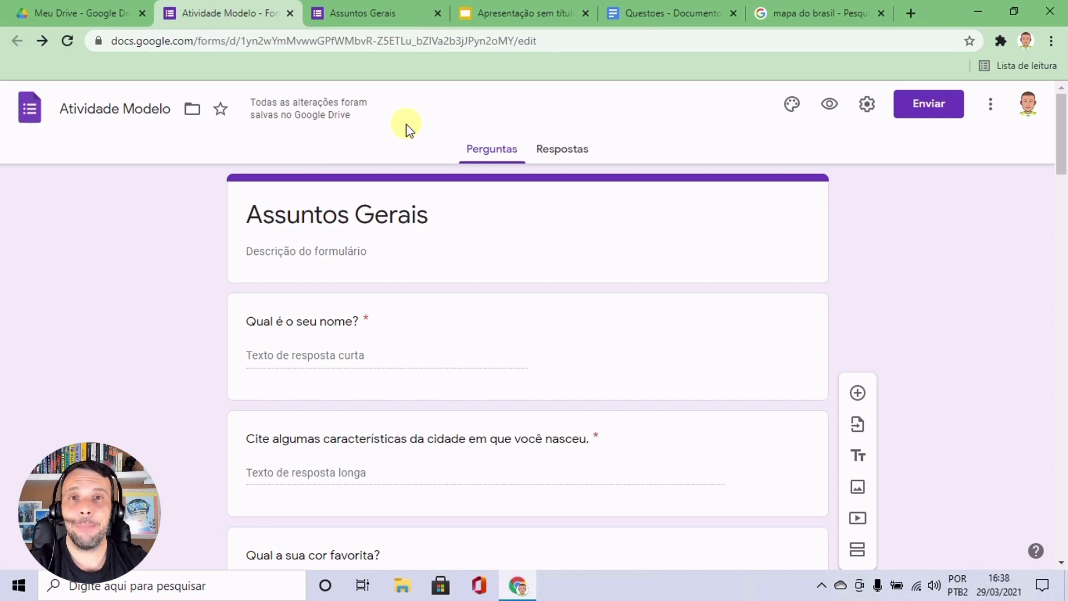
{"action": "scroll", "coordinate": [782, 248], "scroll_direction": "down", "scroll_amount": 15}
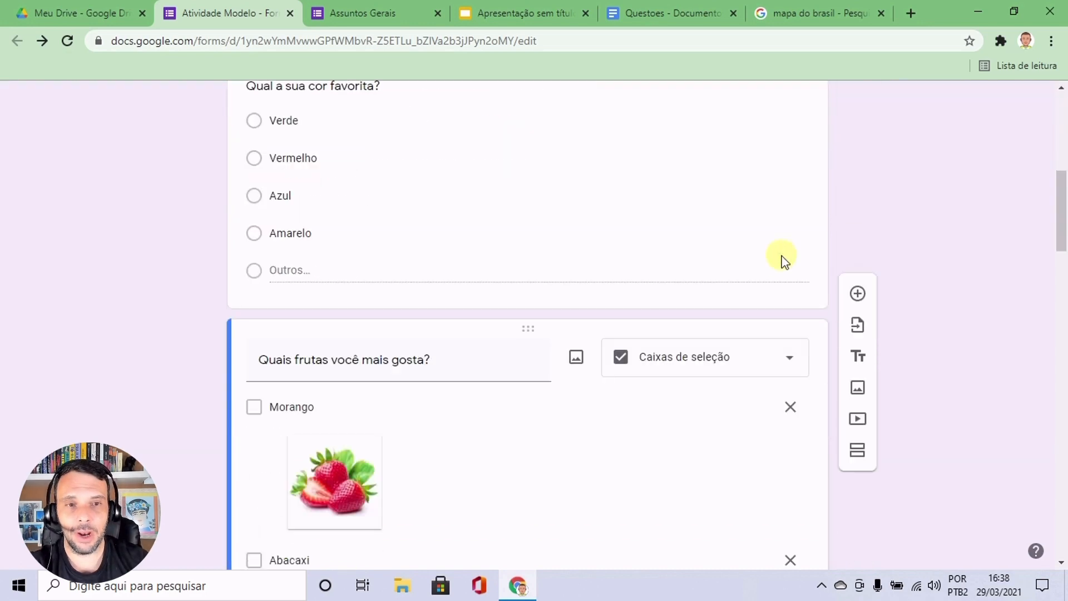
{"action": "scroll", "coordinate": [782, 272], "scroll_direction": "down", "scroll_amount": 20}
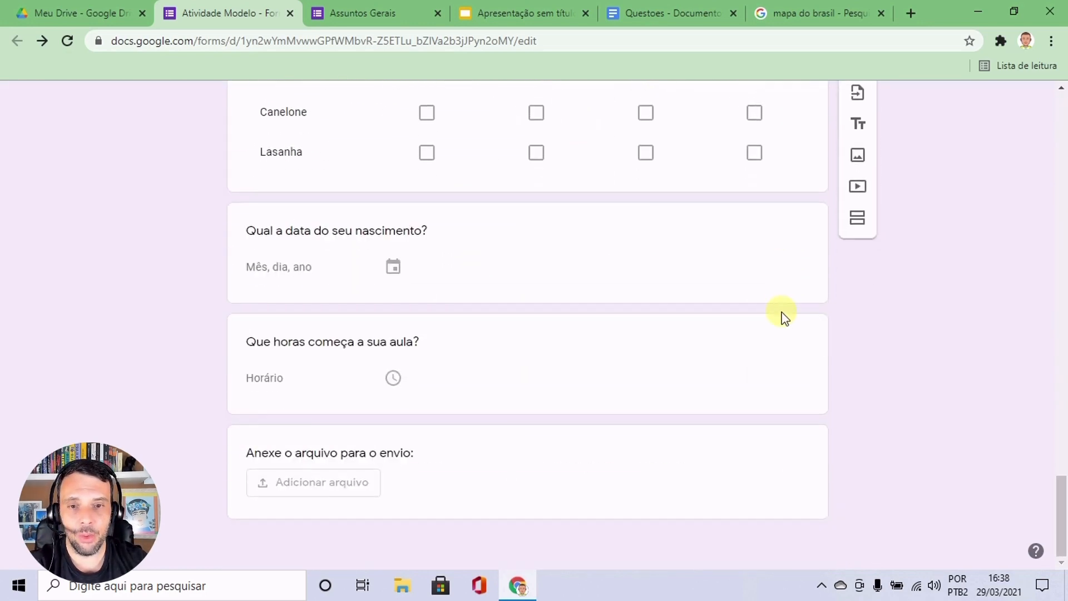
{"action": "left_click", "coordinate": [712, 482]}
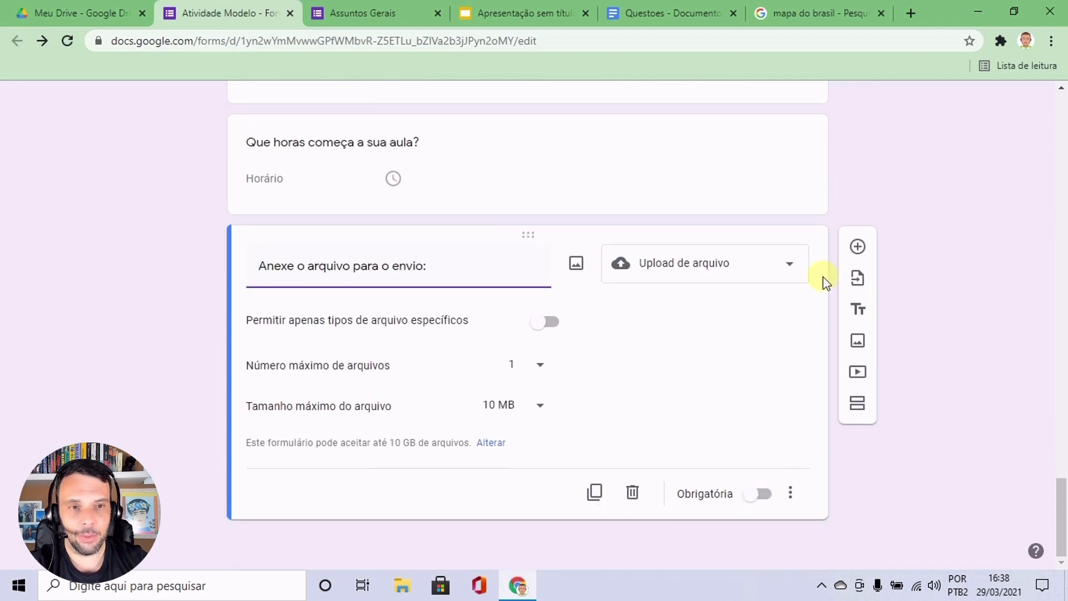
{"action": "left_click", "coordinate": [857, 247]}
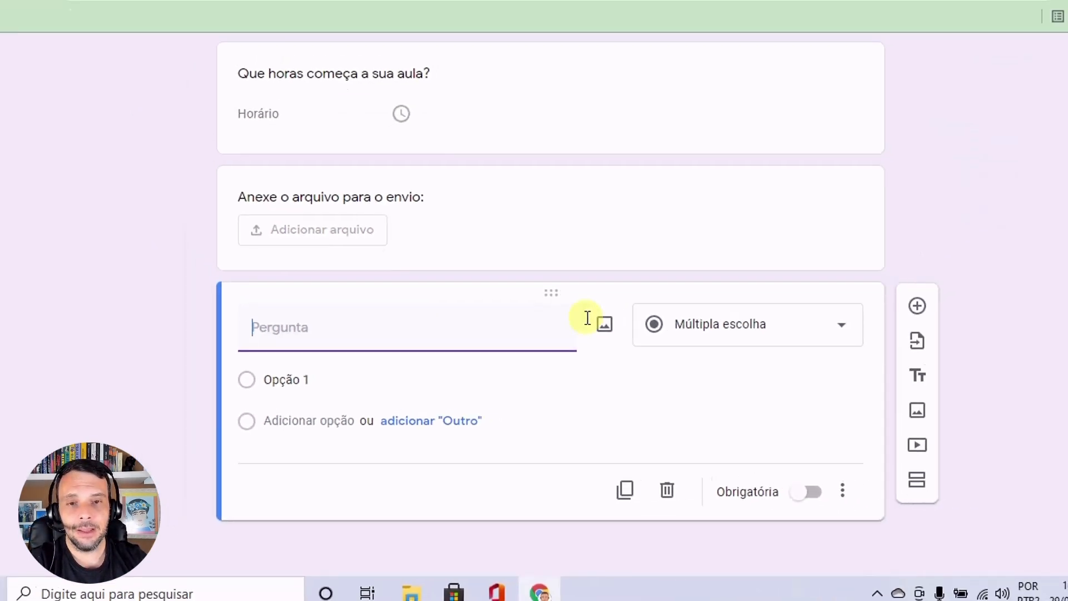
{"action": "left_click", "coordinate": [604, 325]}
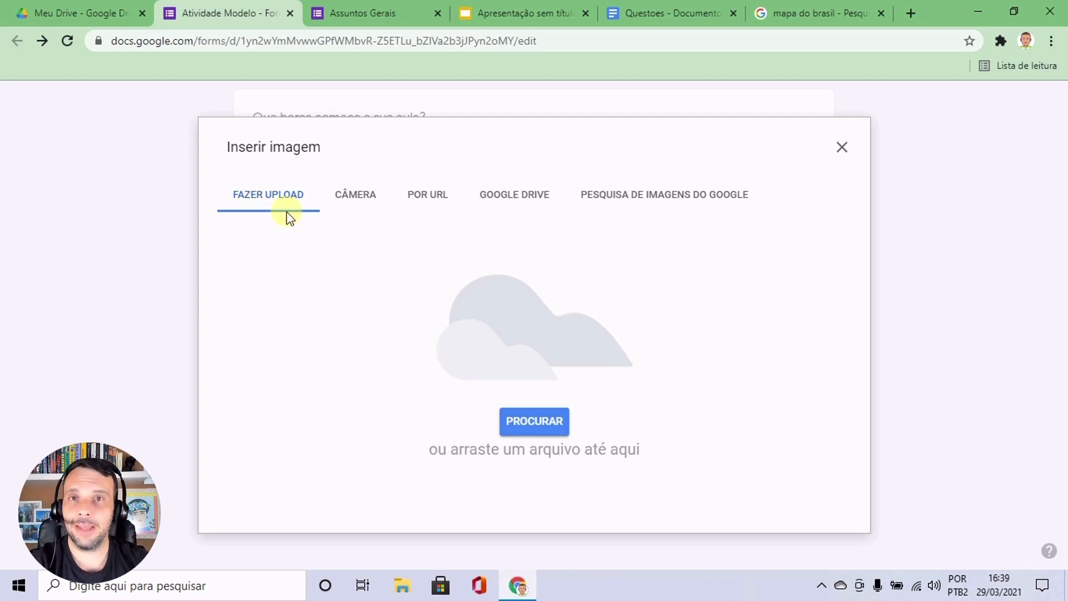
In the "mapa do brasil" image results, open the first map, coloured by states and regions, full size in a new tab.
{"action": "left_click", "coordinate": [811, 9]}
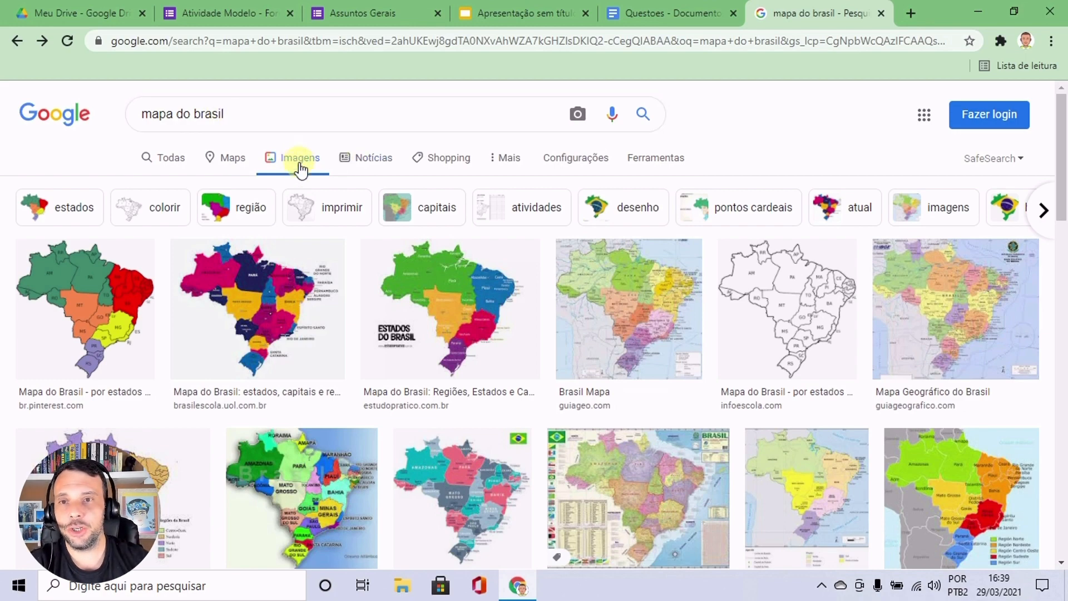
{"action": "scroll", "coordinate": [555, 452], "scroll_direction": "down", "scroll_amount": 4}
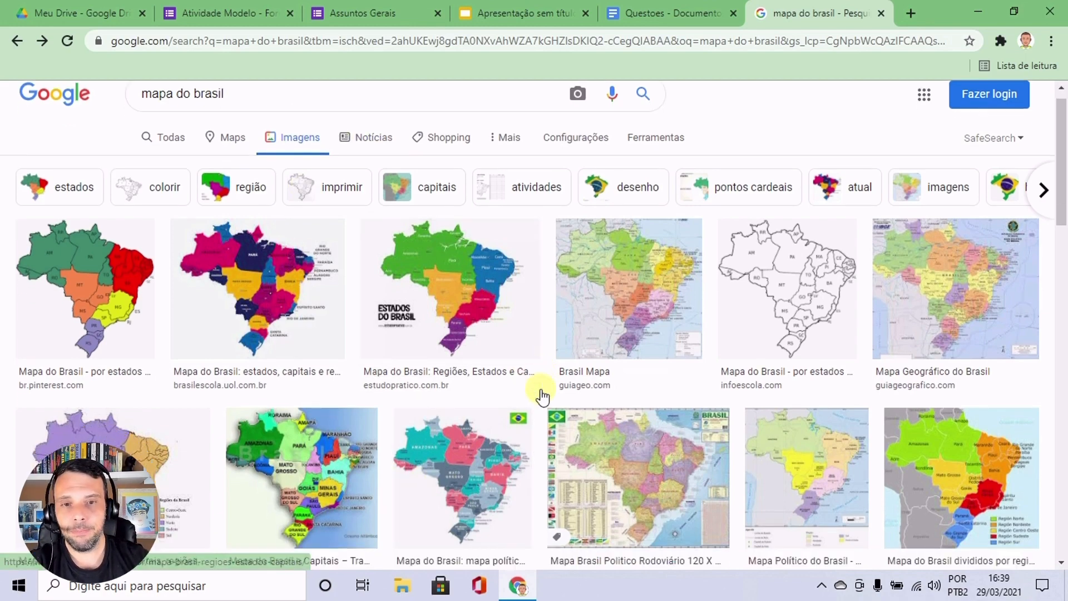
{"action": "scroll", "coordinate": [501, 306], "scroll_direction": "up", "scroll_amount": 4}
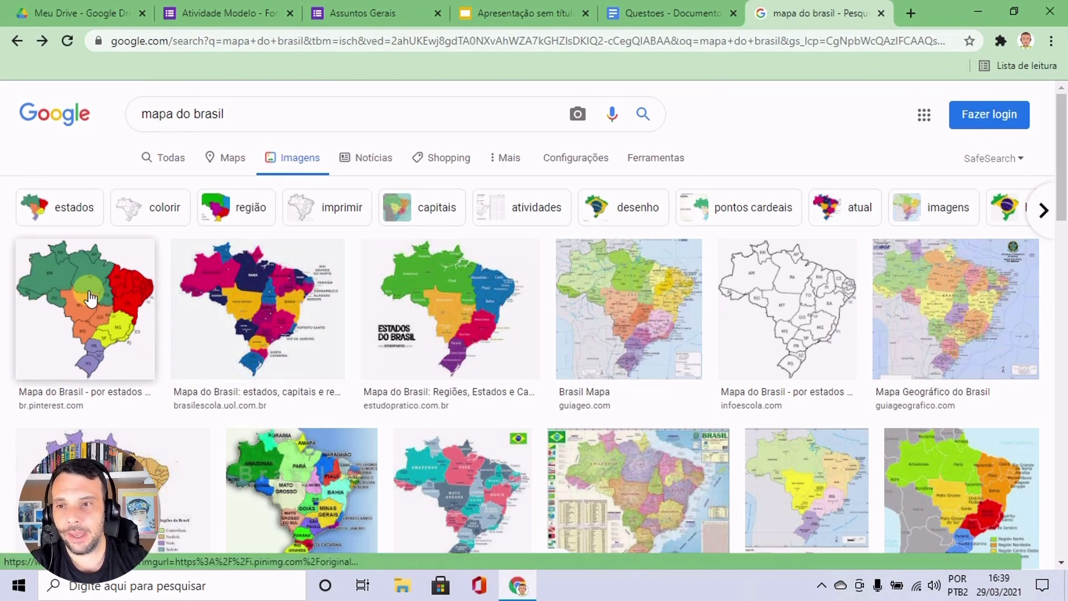
{"action": "left_click", "coordinate": [89, 297]}
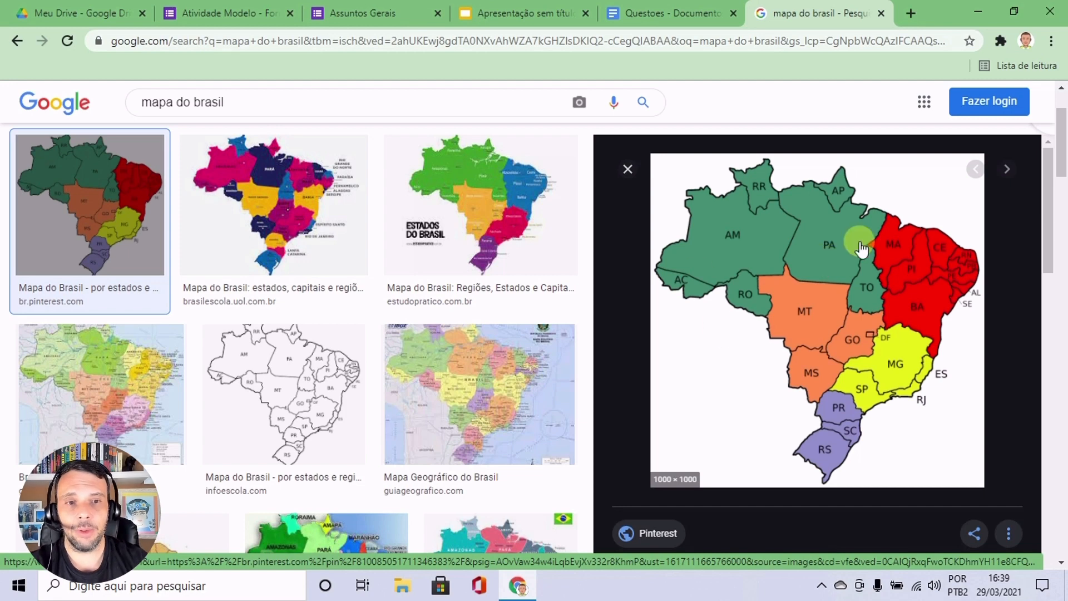
{"action": "right_click", "coordinate": [766, 285]}
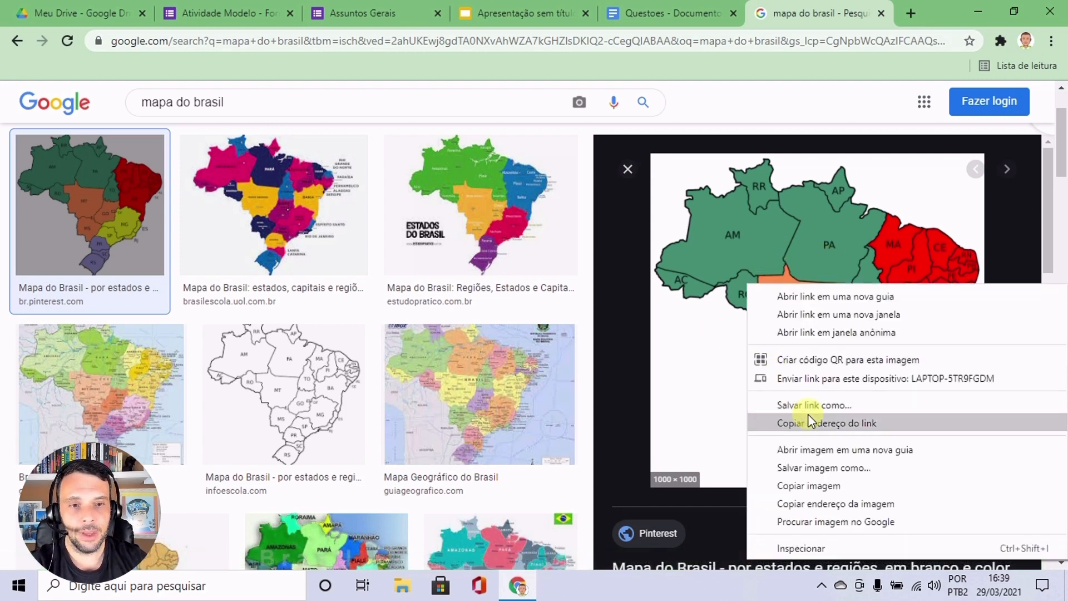
{"action": "left_click", "coordinate": [819, 449]}
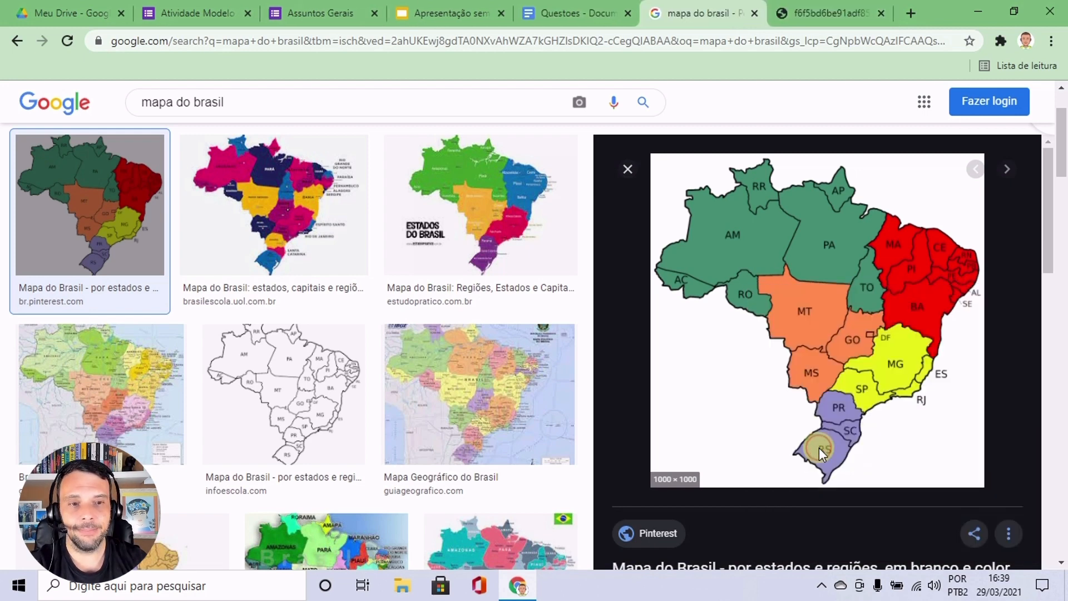
{"action": "left_click", "coordinate": [815, 14]}
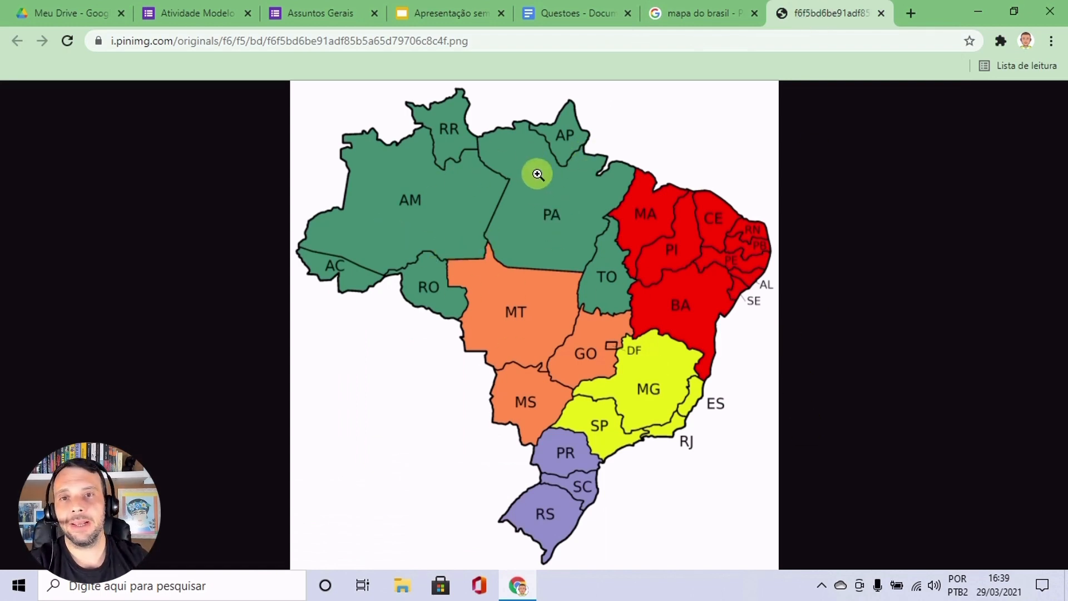
Copy the image address of the opened map of Brazil.
{"action": "left_click", "coordinate": [559, 42]}
{"action": "left_click", "coordinate": [583, 44]}
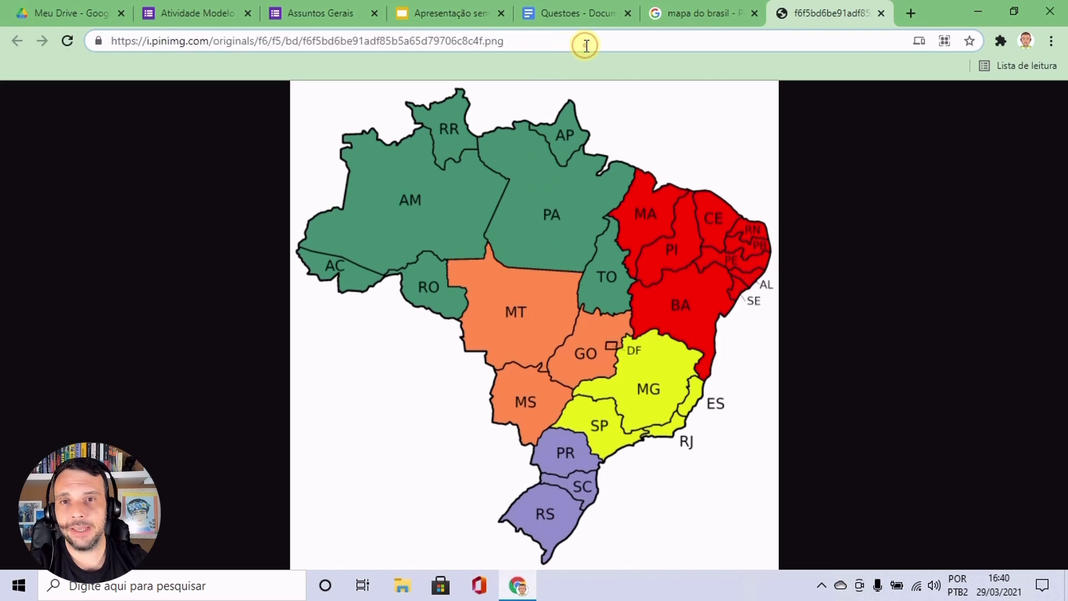
{"action": "left_click_drag", "start_coordinate": [586, 45], "coordinate": [42, 55]}
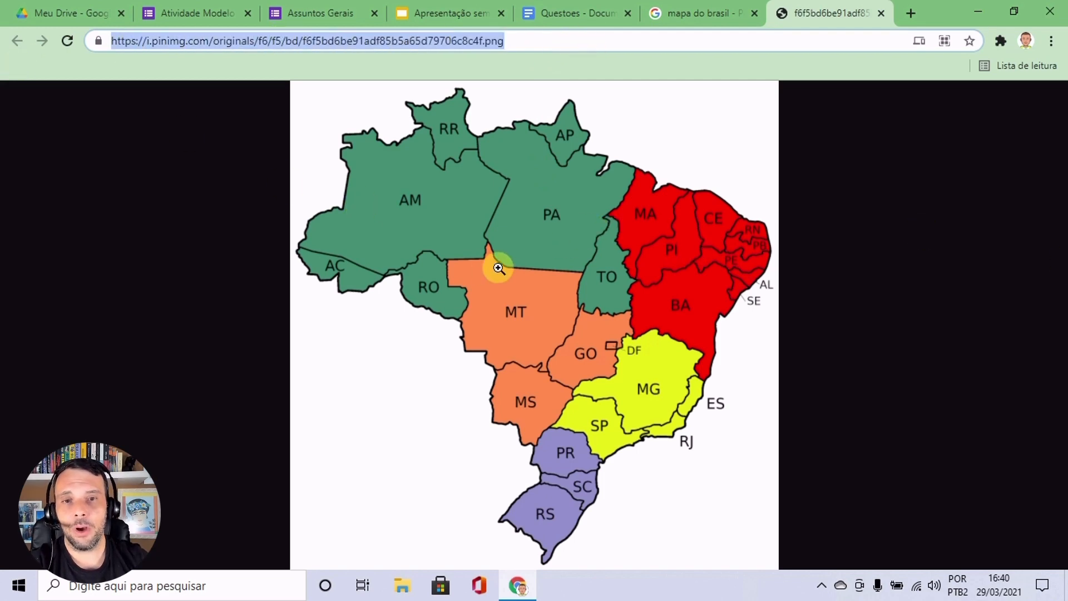
{"action": "right_click", "coordinate": [564, 239]}
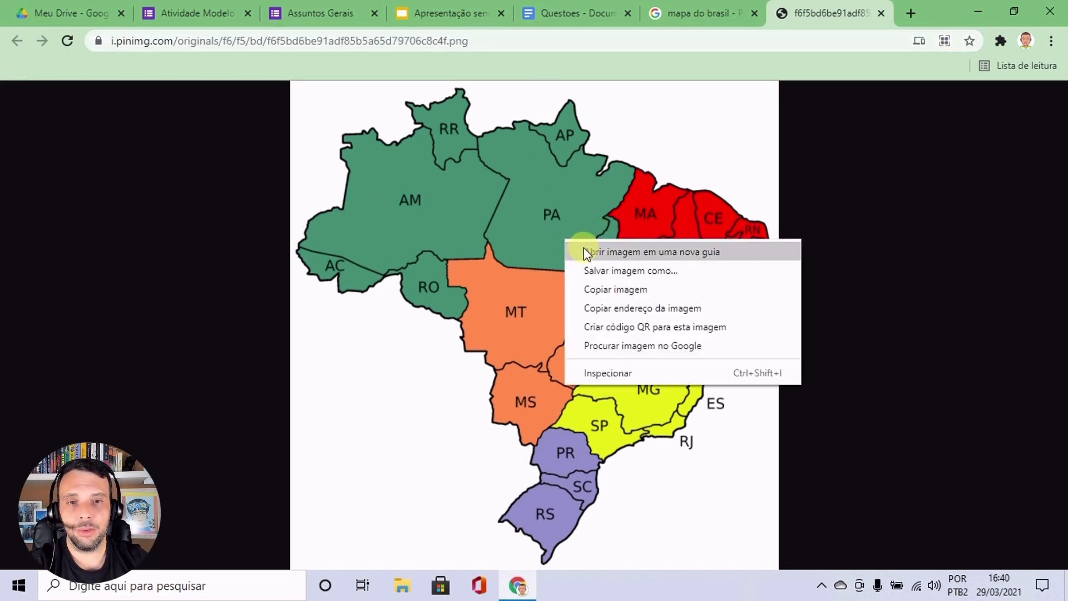
{"action": "left_click", "coordinate": [658, 311]}
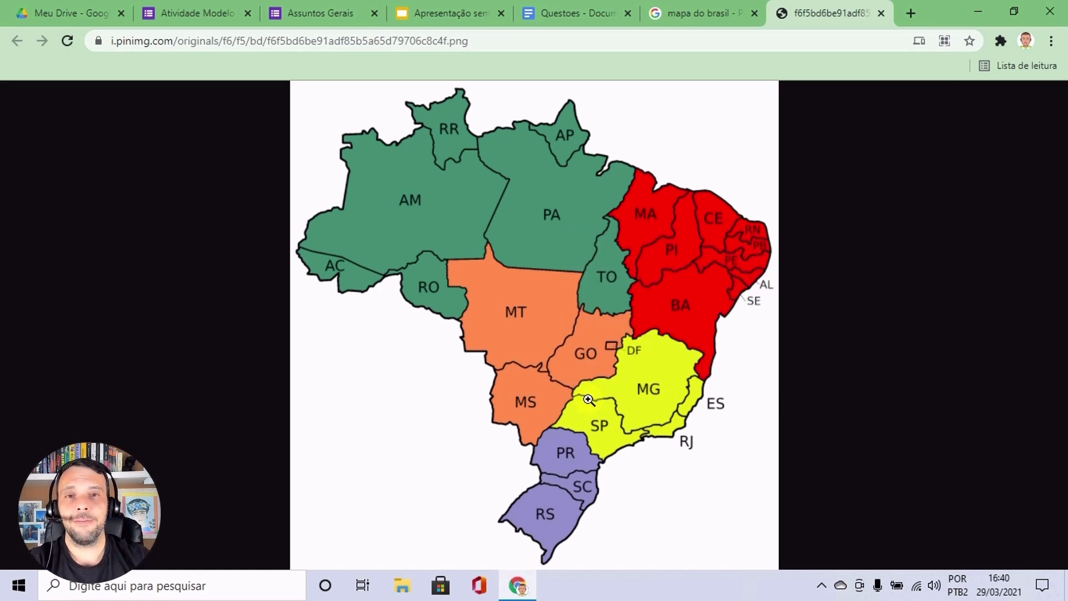
Back in the Atividade Modelo form, insert the map into the new question by URL using the copied image address.
{"action": "left_click", "coordinate": [198, 18]}
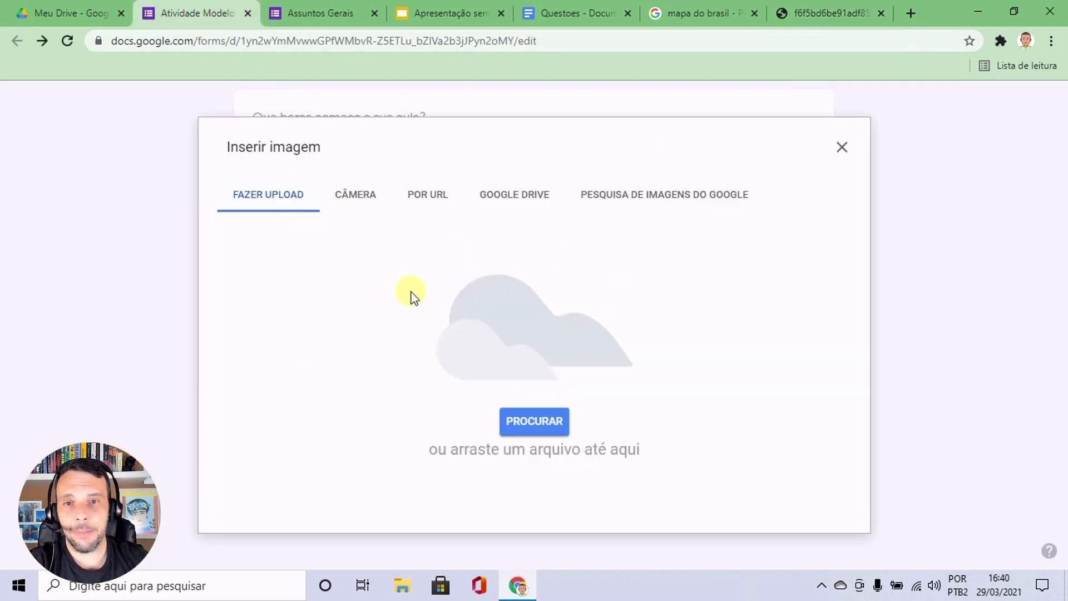
{"action": "left_click", "coordinate": [429, 201]}
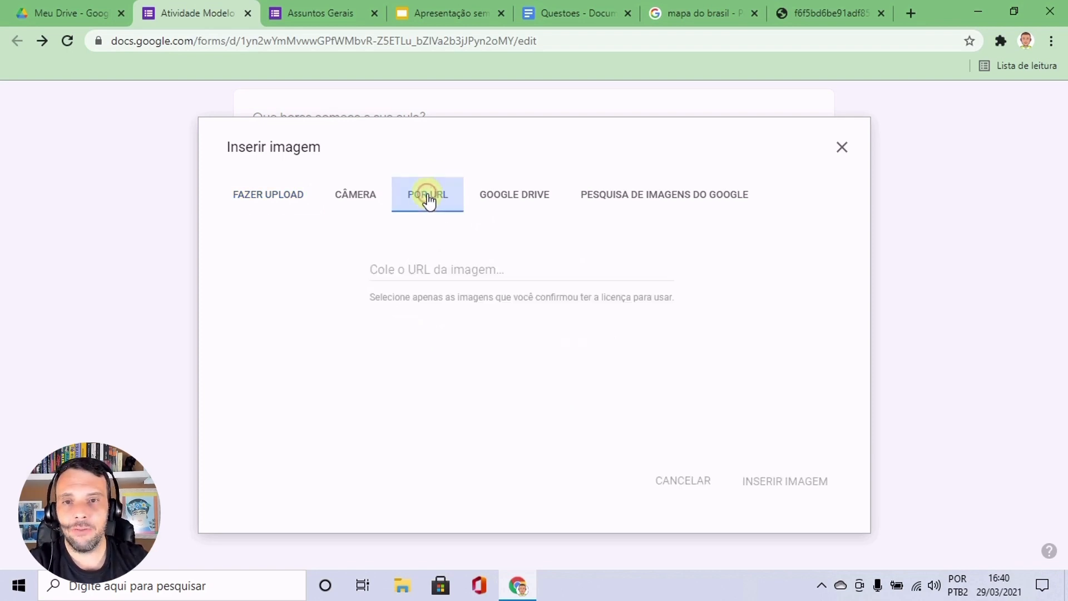
{"action": "left_click", "coordinate": [445, 270]}
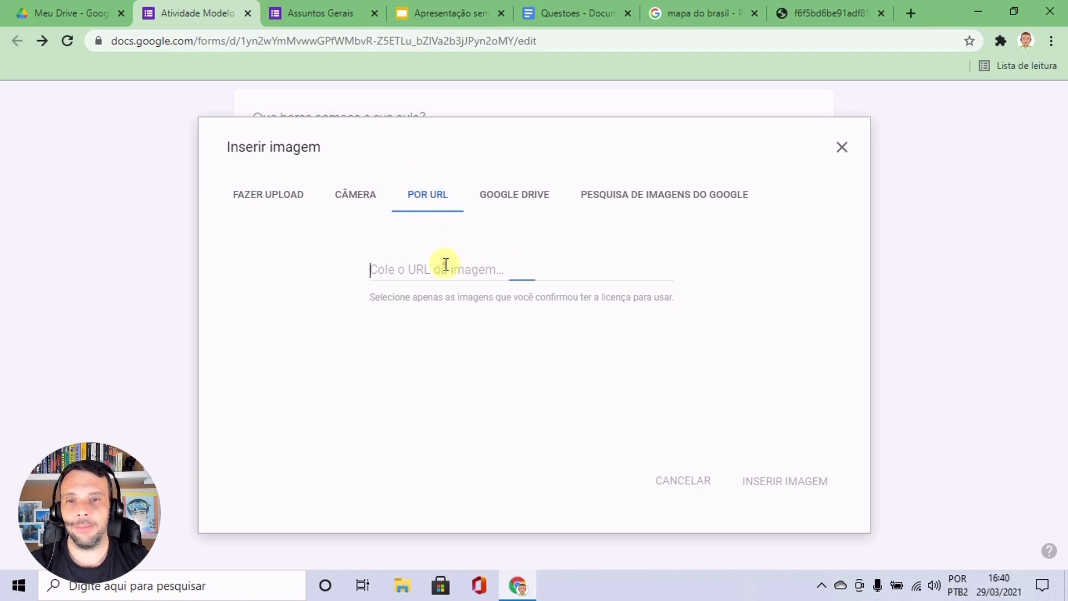
{"action": "key", "text": "ctrl+v"}
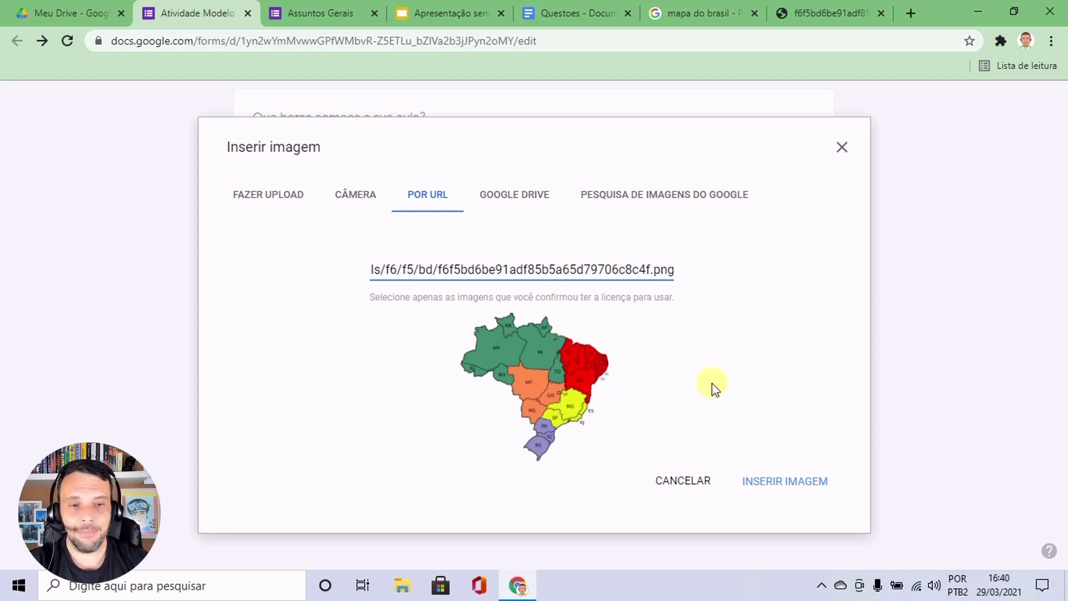
{"action": "left_click", "coordinate": [798, 484]}
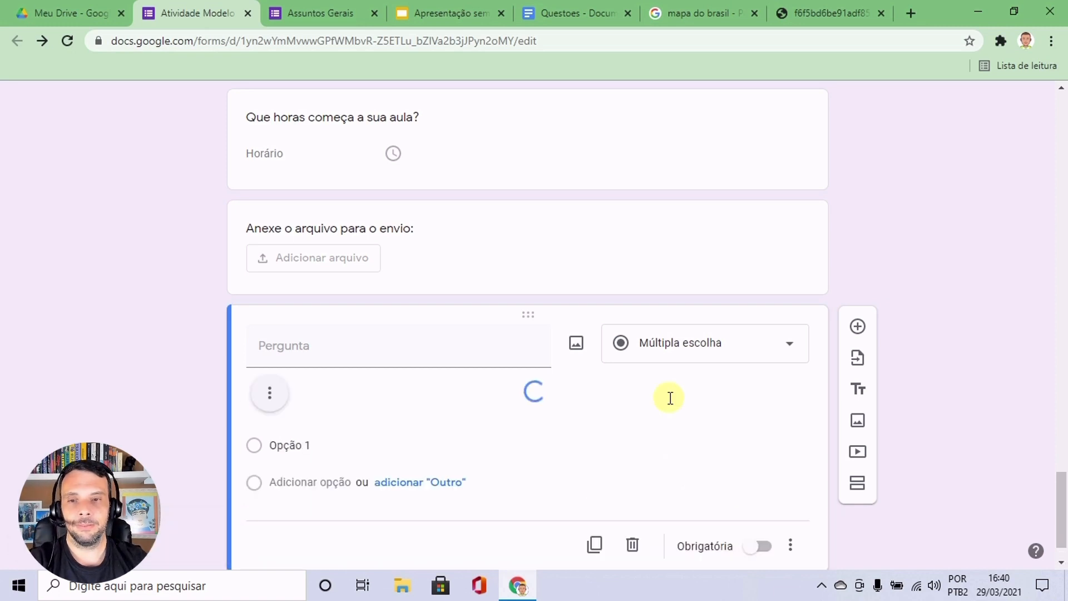
Shrink the inserted map proportionally to about half its width and align it to the centre of the question.
{"action": "scroll", "coordinate": [670, 398], "scroll_direction": "down", "scroll_amount": 4}
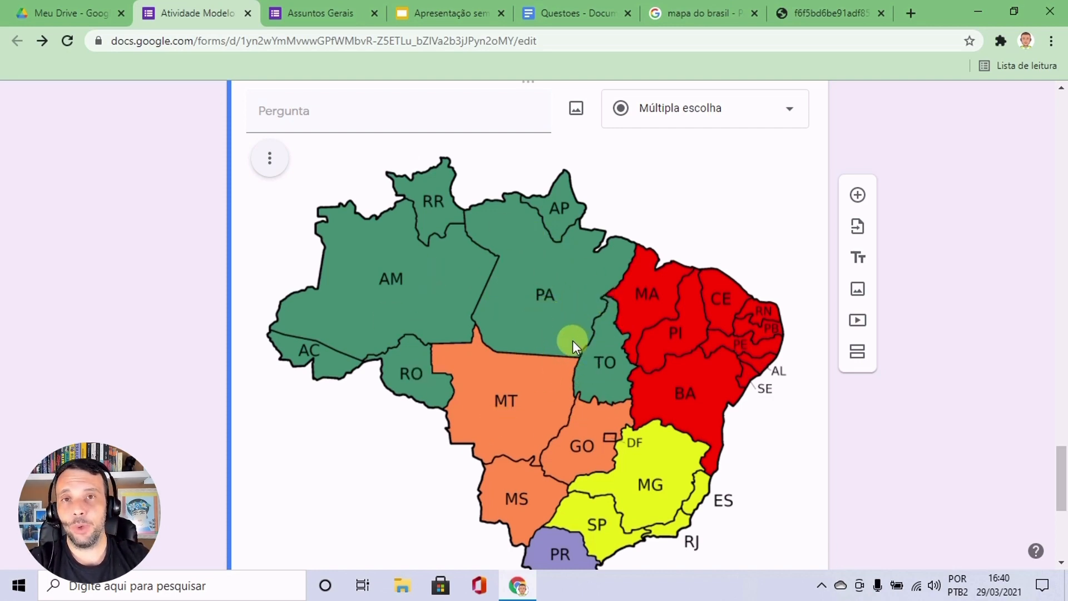
{"action": "left_click", "coordinate": [478, 242]}
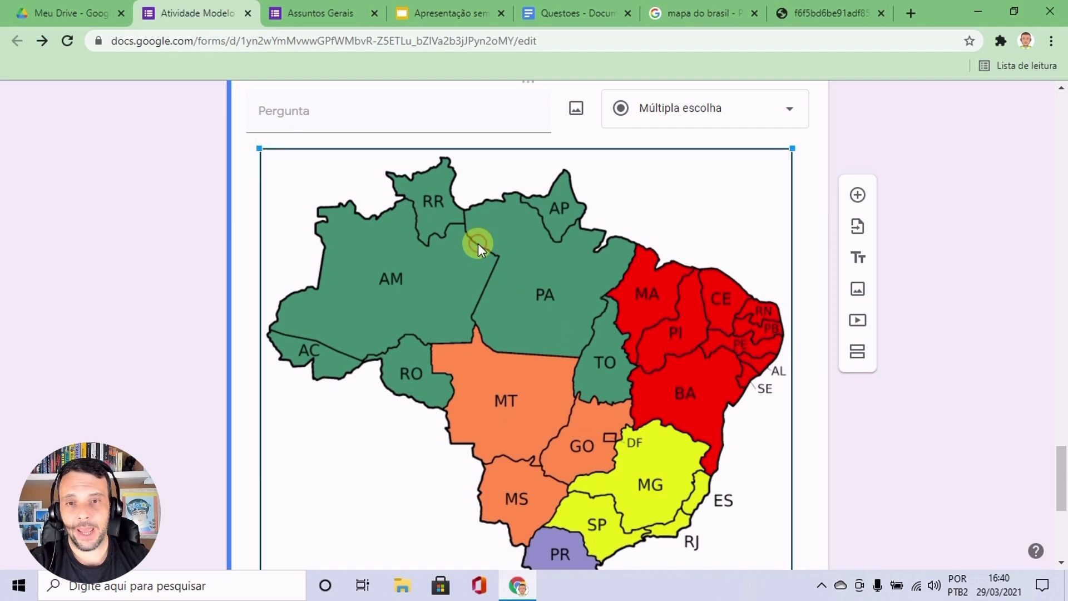
{"action": "left_click_drag", "start_coordinate": [267, 143], "coordinate": [429, 301]}
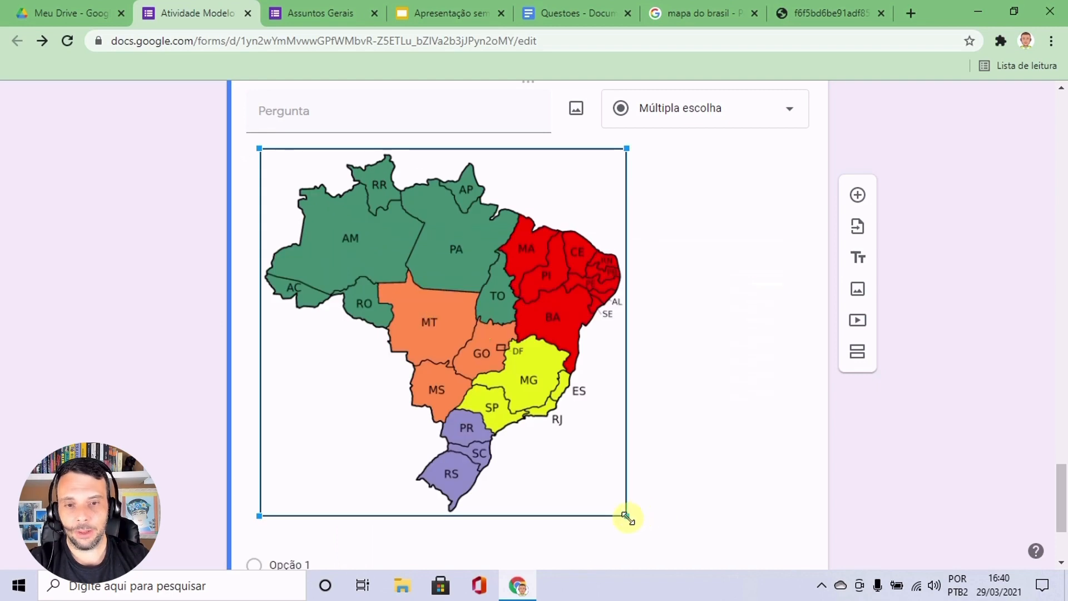
{"action": "left_click_drag", "start_coordinate": [627, 517], "coordinate": [545, 433]}
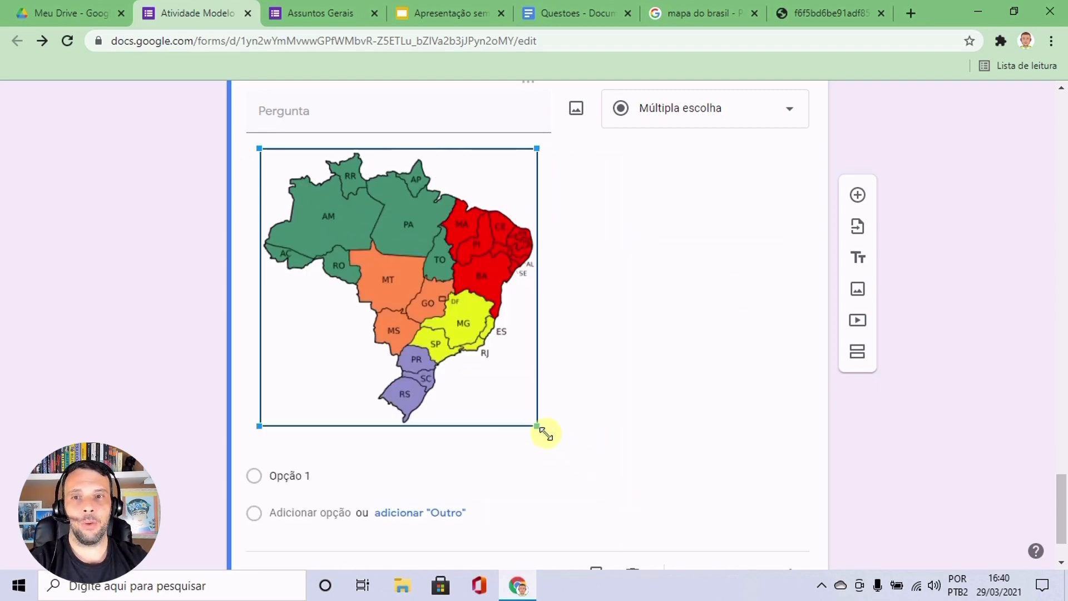
{"action": "left_click", "coordinate": [630, 286]}
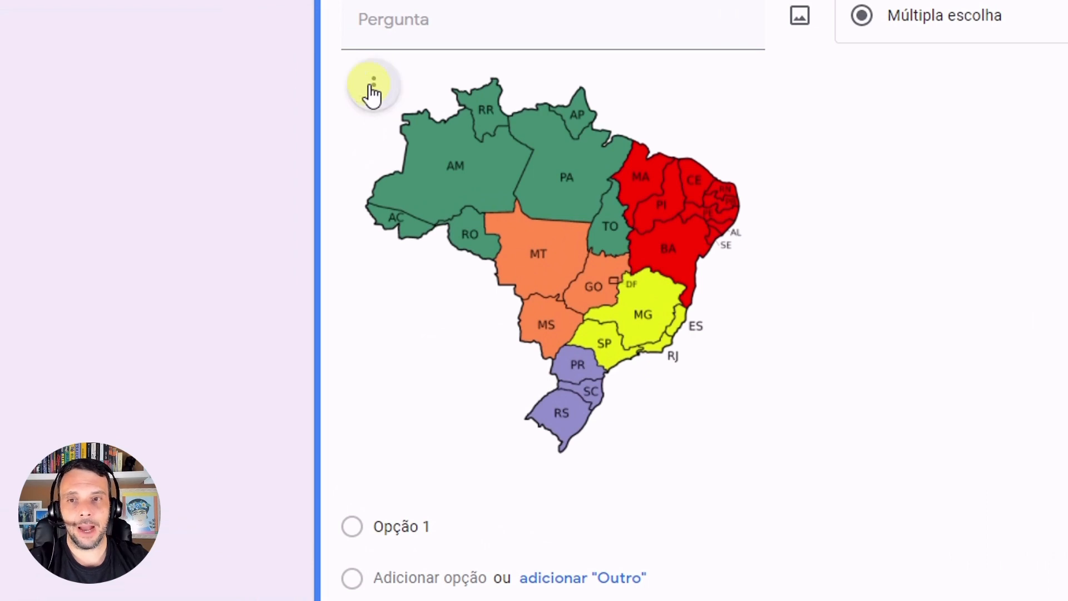
{"action": "left_click", "coordinate": [373, 89]}
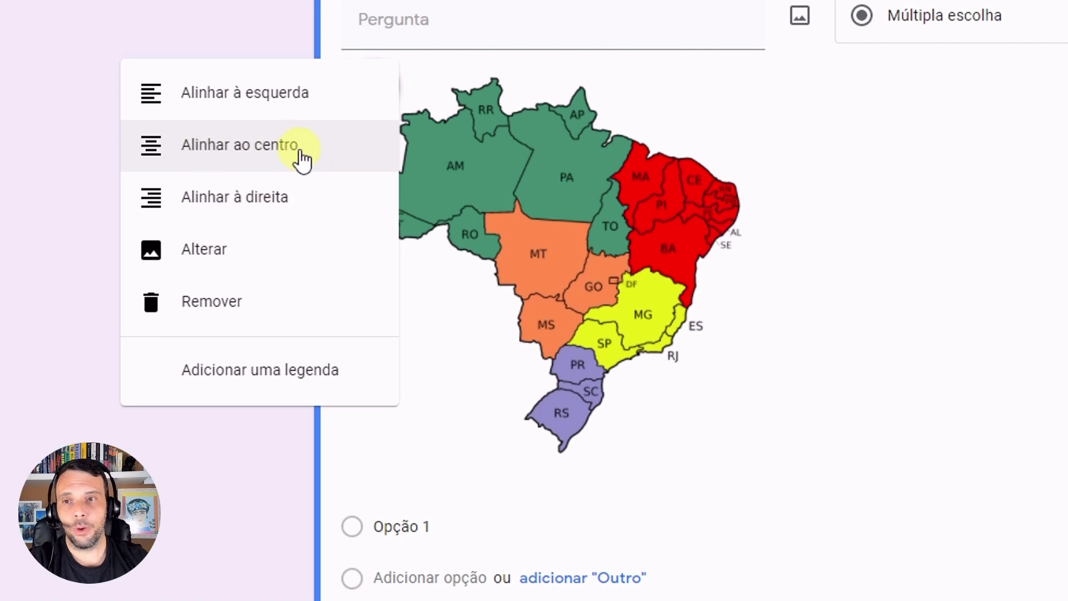
{"action": "left_click", "coordinate": [259, 150]}
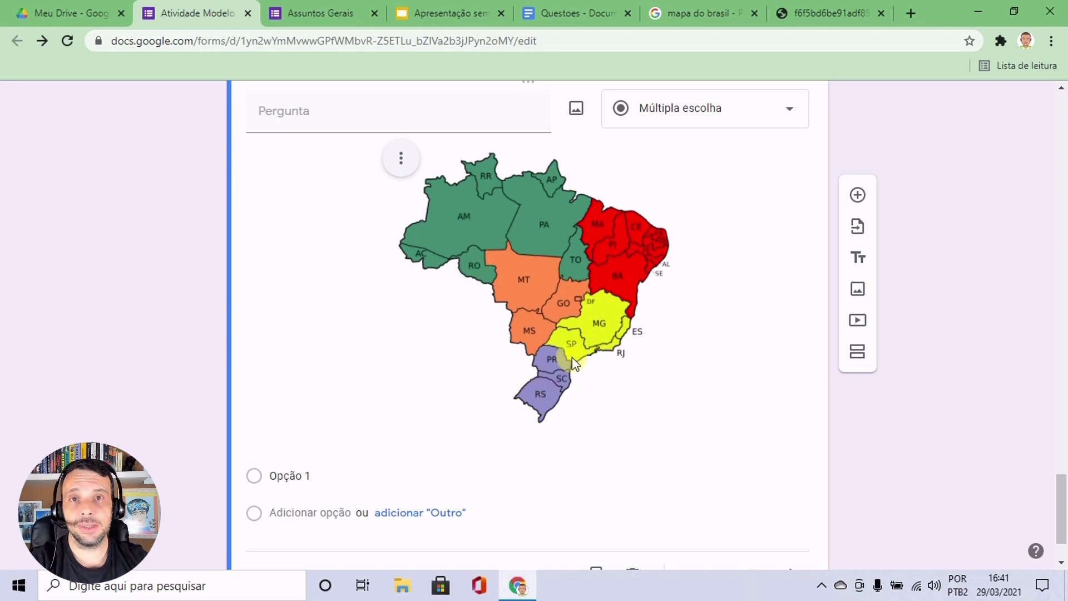
Add the caption "Mapa do Brasil" to the map image.
{"action": "left_click", "coordinate": [402, 162]}
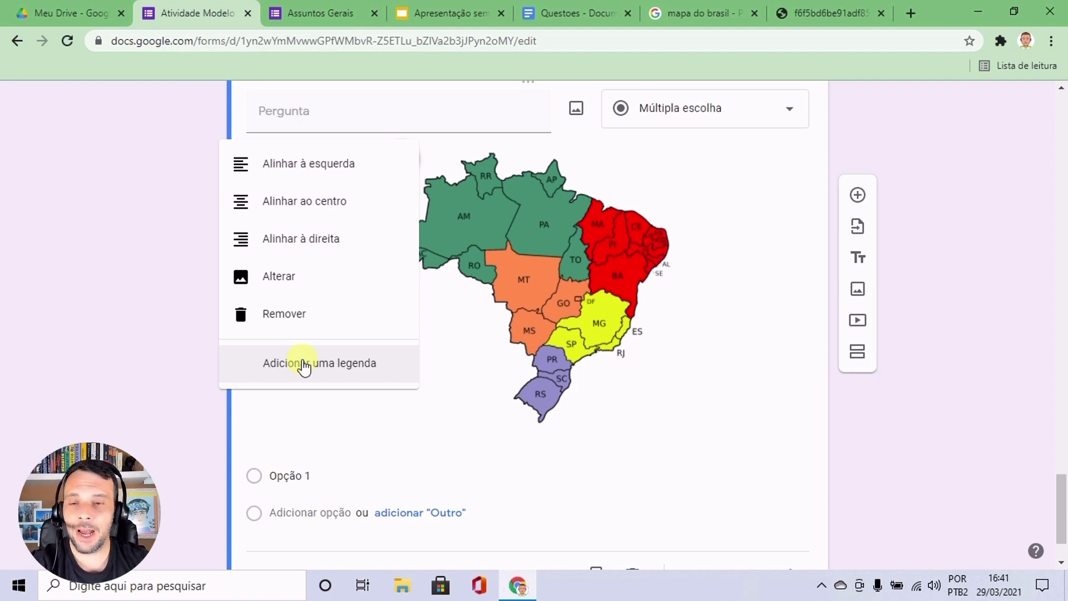
{"action": "left_click", "coordinate": [322, 365]}
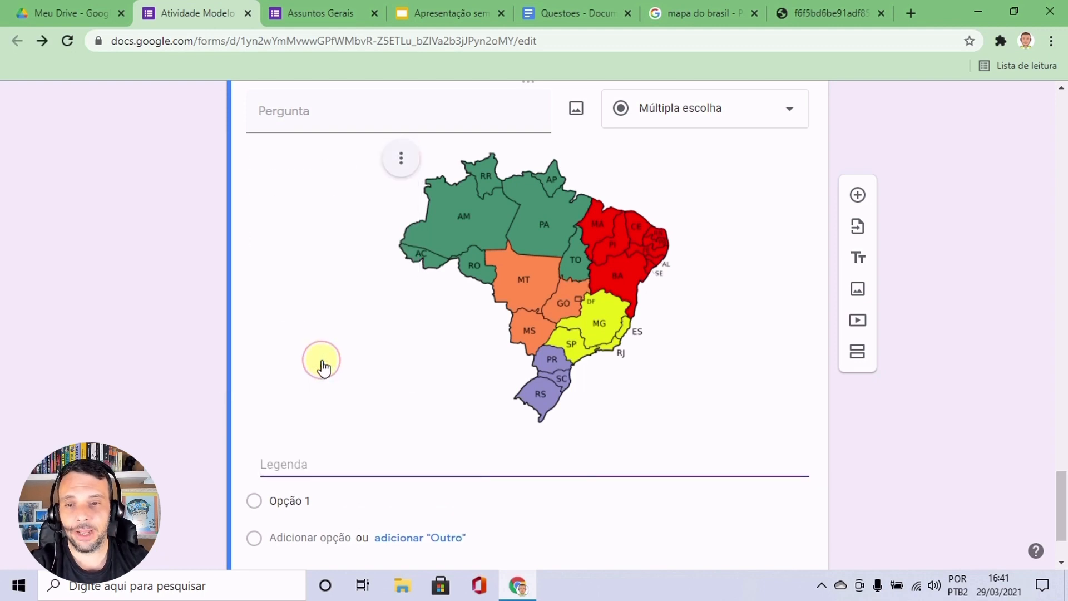
{"action": "type", "text": "Map"}
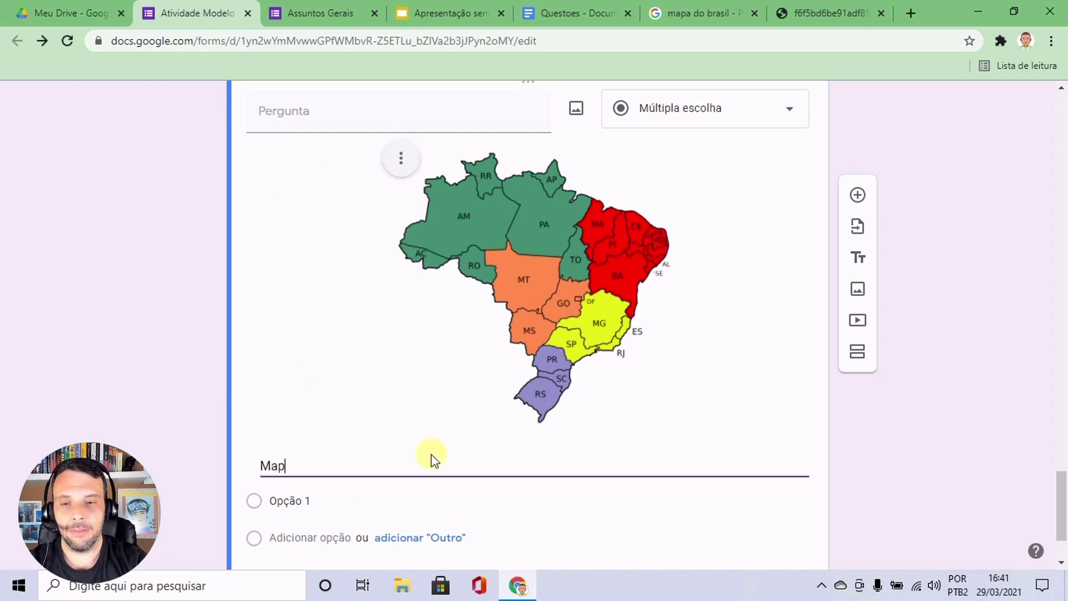
{"action": "type", "text": "a do Brasil"}
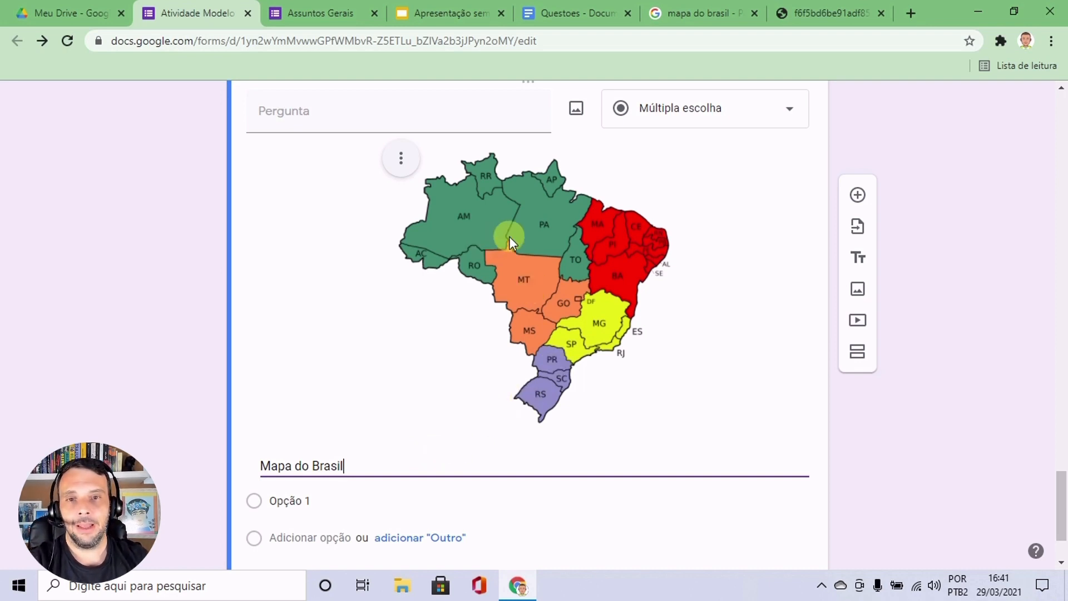
Enter the map question's text as "Observe o mapa abaixo e responda o nome da região que encontra-se na cor amarela.".
{"action": "scroll", "coordinate": [590, 300], "scroll_direction": "up", "scroll_amount": 3}
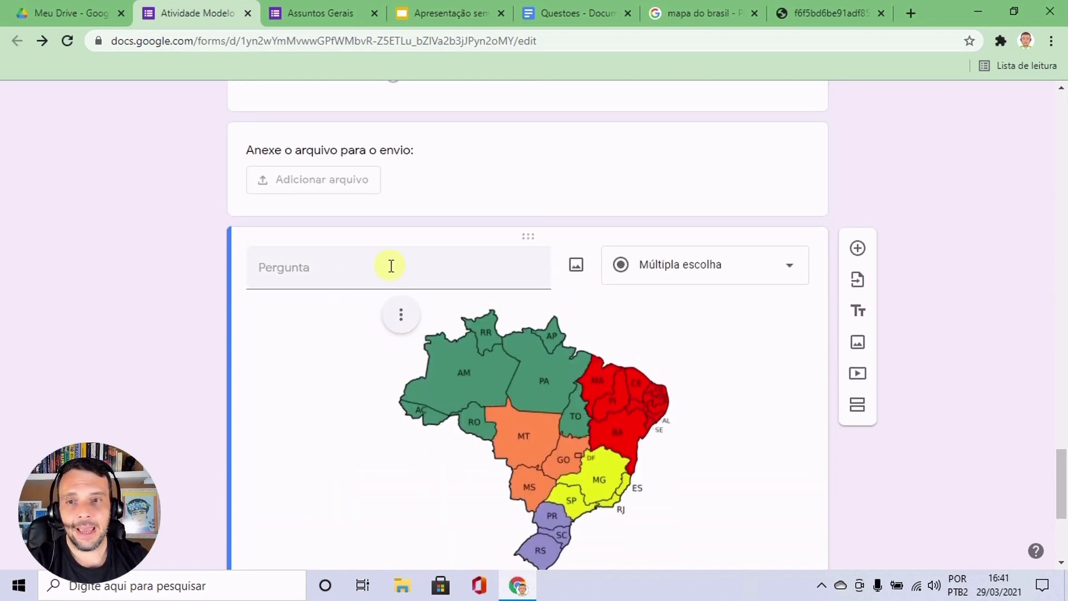
{"action": "left_click", "coordinate": [355, 269]}
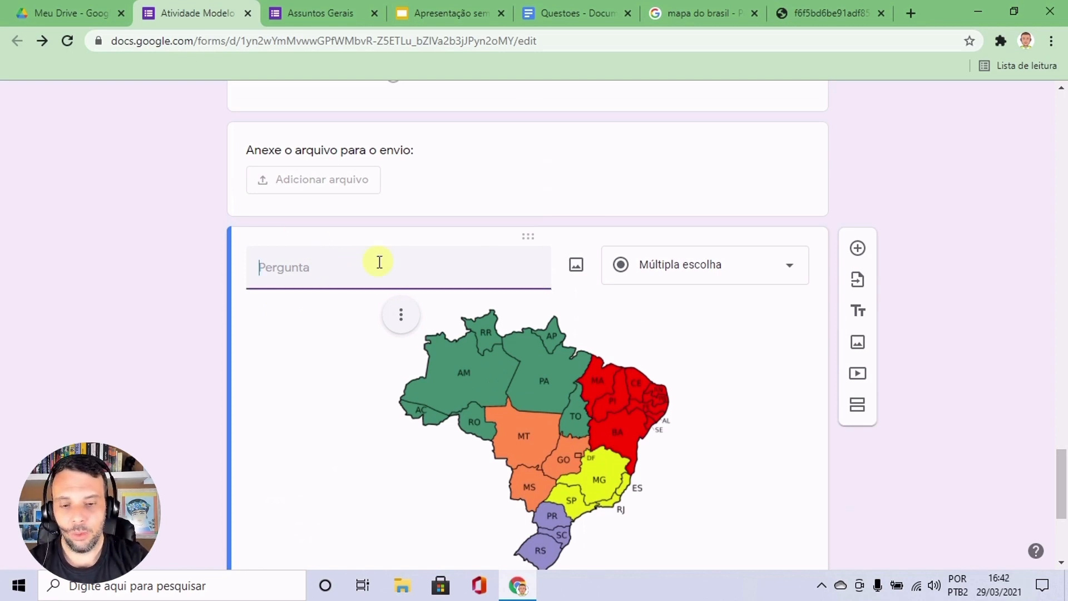
{"action": "type", "text": "Observe"}
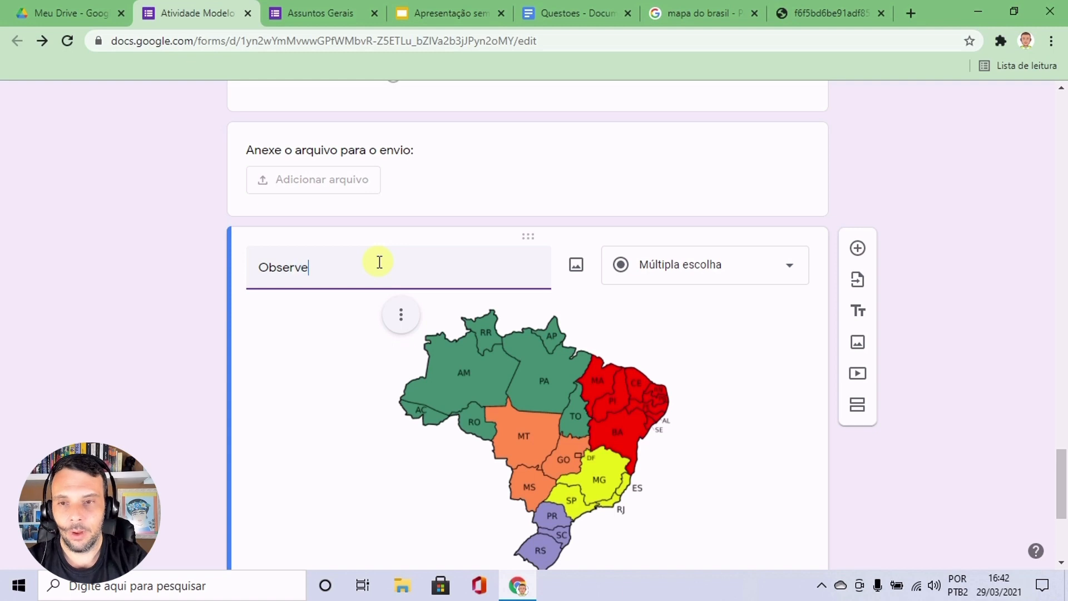
{"action": "type", "text": " o ampa"}
{"action": "key", "text": "BackSpace"}
{"action": "key", "text": "BackSpace"}
{"action": "key", "text": "BackSpace"}
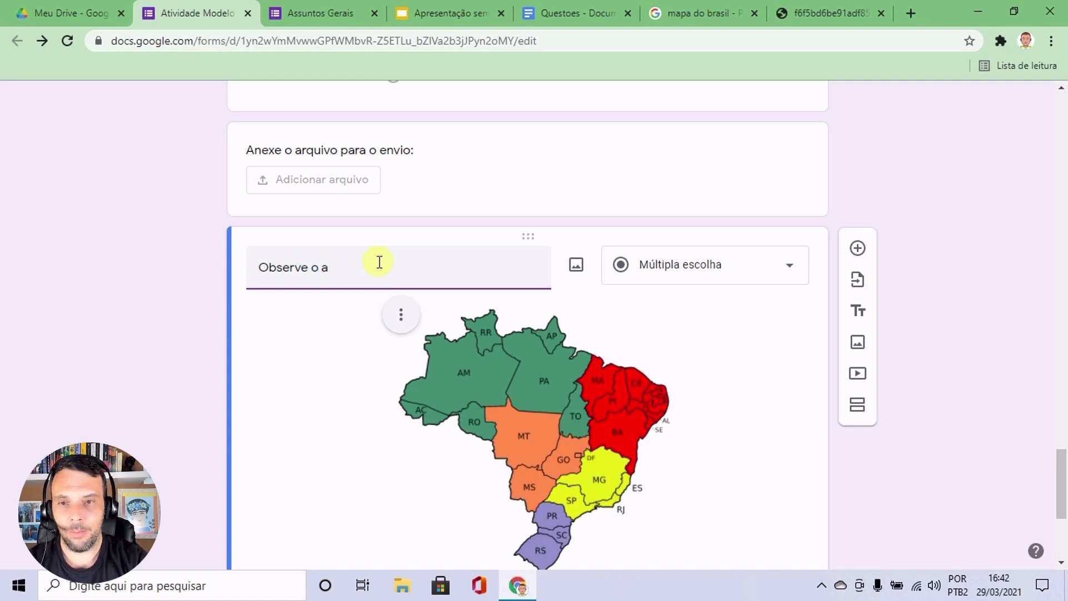
{"action": "key", "text": "BackSpace"}
{"action": "type", "text": "mapa abaixo"}
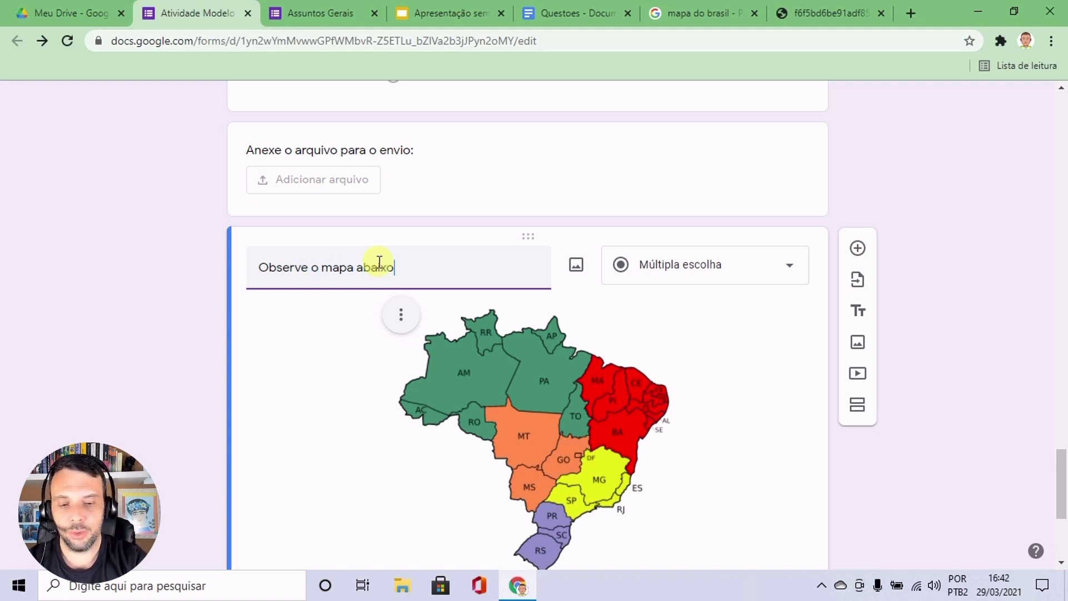
{"action": "type", "text": " e respond"}
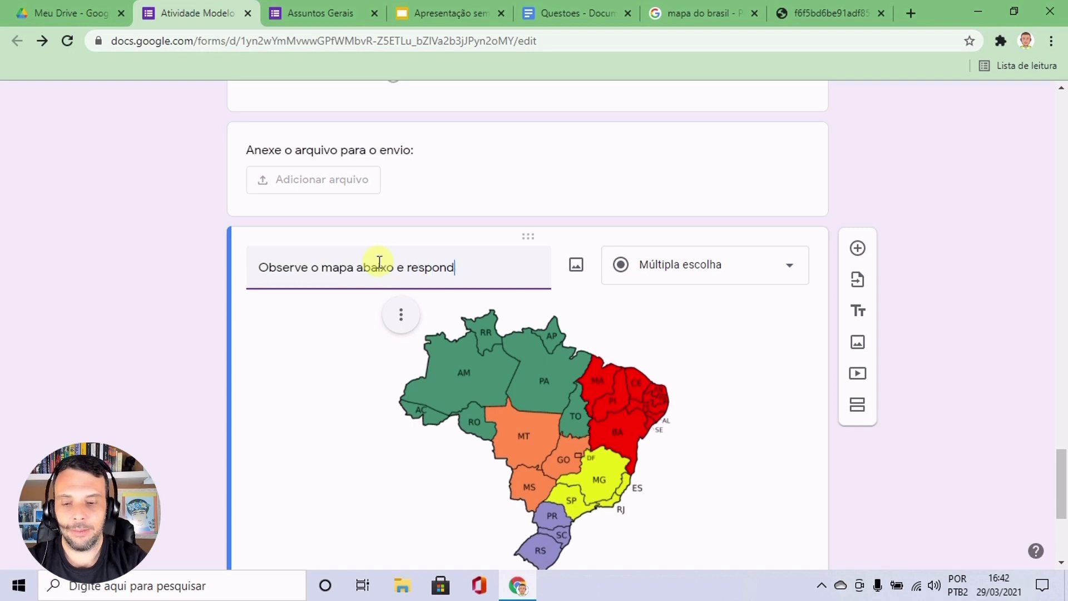
{"action": "type", "text": "a o n"}
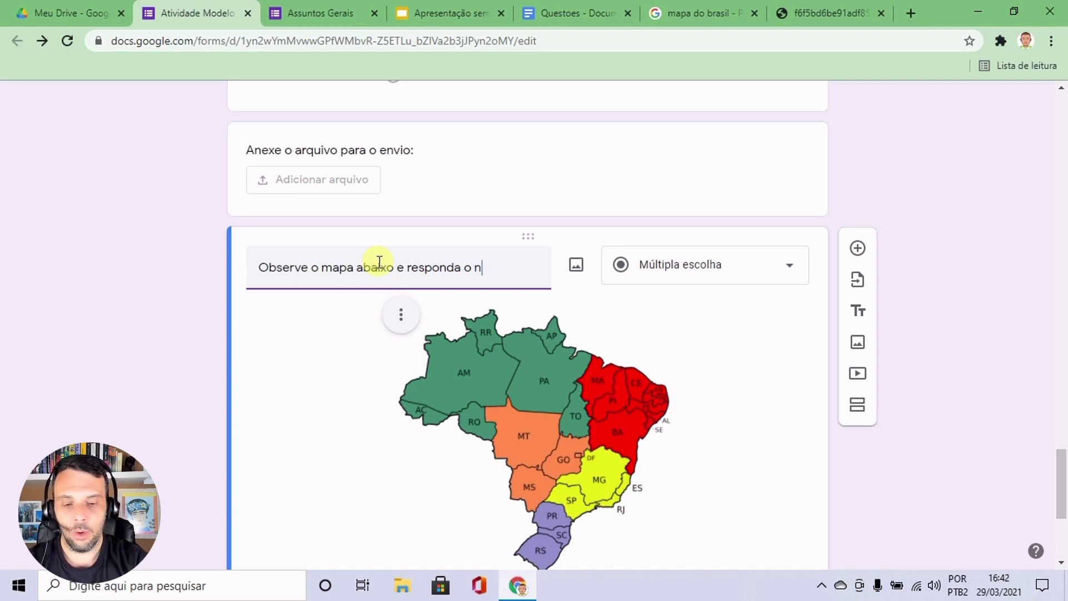
{"action": "type", "text": "ome da regi"}
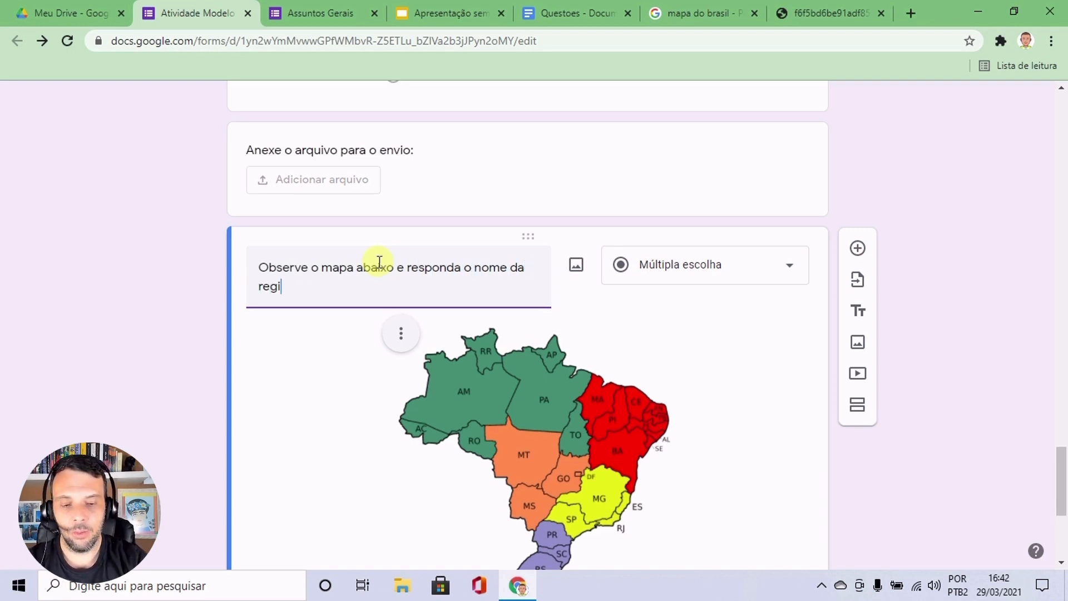
{"action": "type", "text": "ão que encot"}
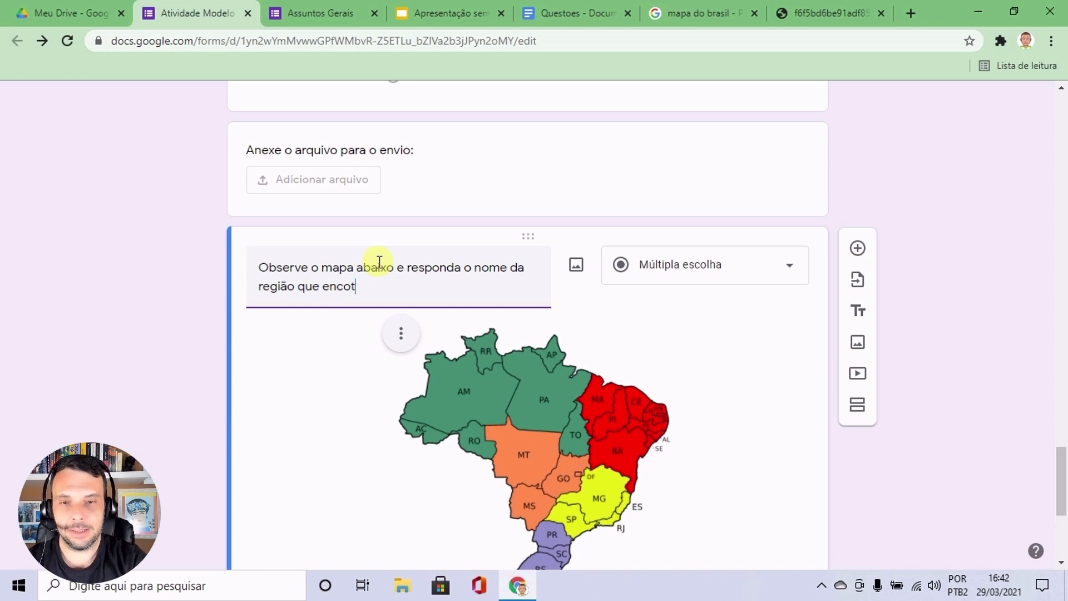
{"action": "key", "text": "BackSpace"}
{"action": "type", "text": "ntra-se na cor"}
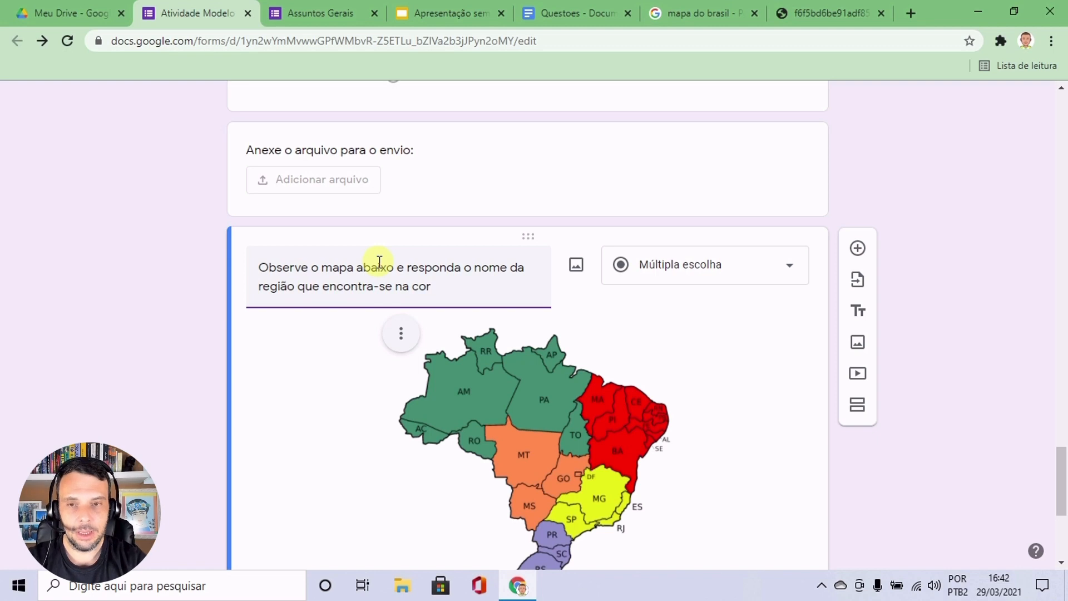
{"action": "type", "text": " amarela."}
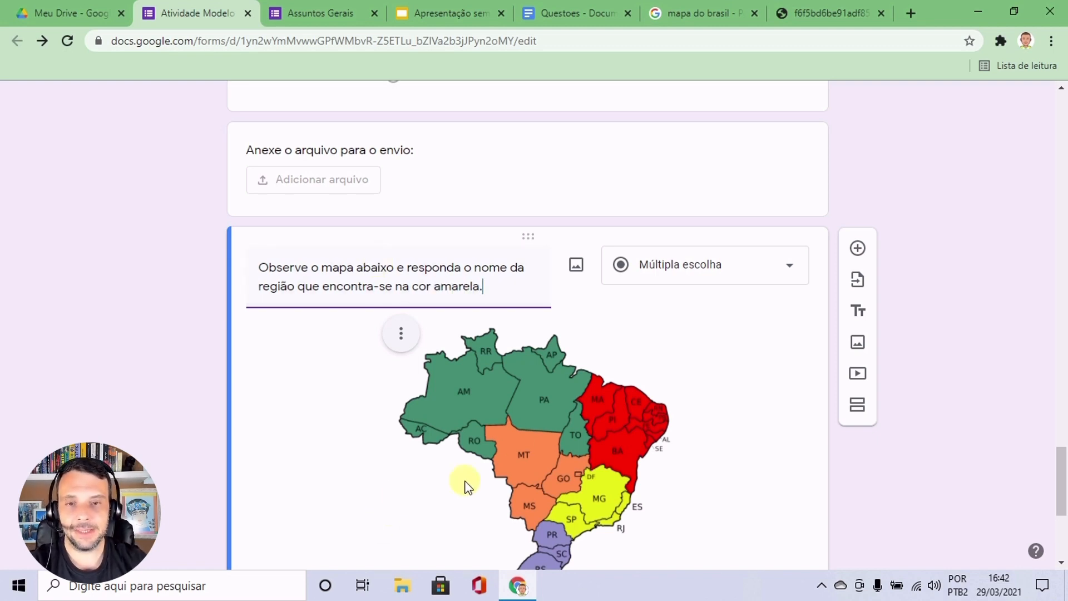
Change the map question's answer type to Resposta curta.
{"action": "scroll", "coordinate": [529, 412], "scroll_direction": "down", "scroll_amount": 1}
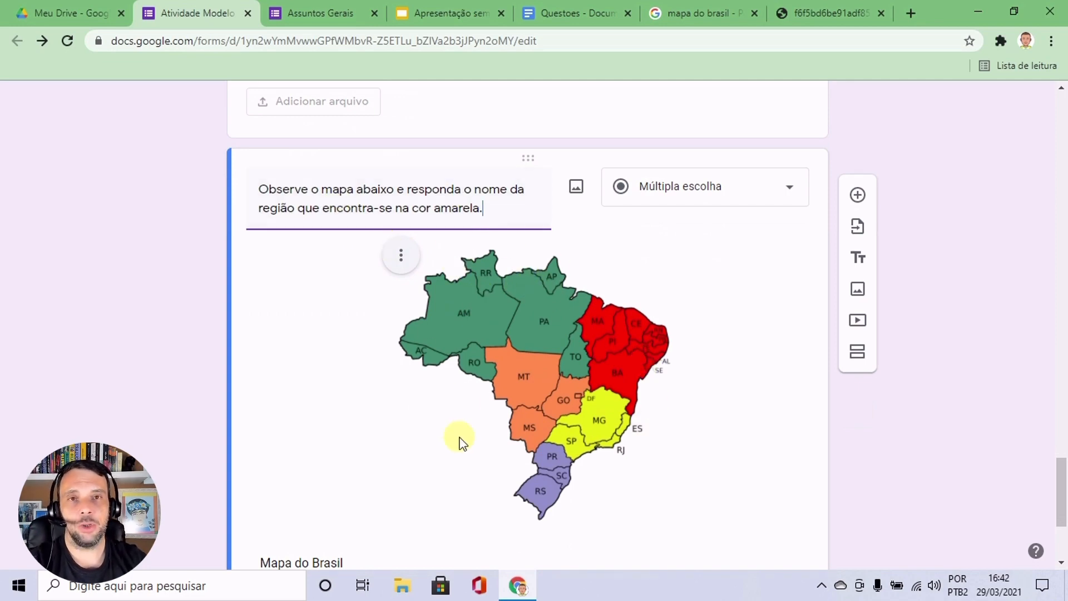
{"action": "scroll", "coordinate": [445, 439], "scroll_direction": "down", "scroll_amount": 2}
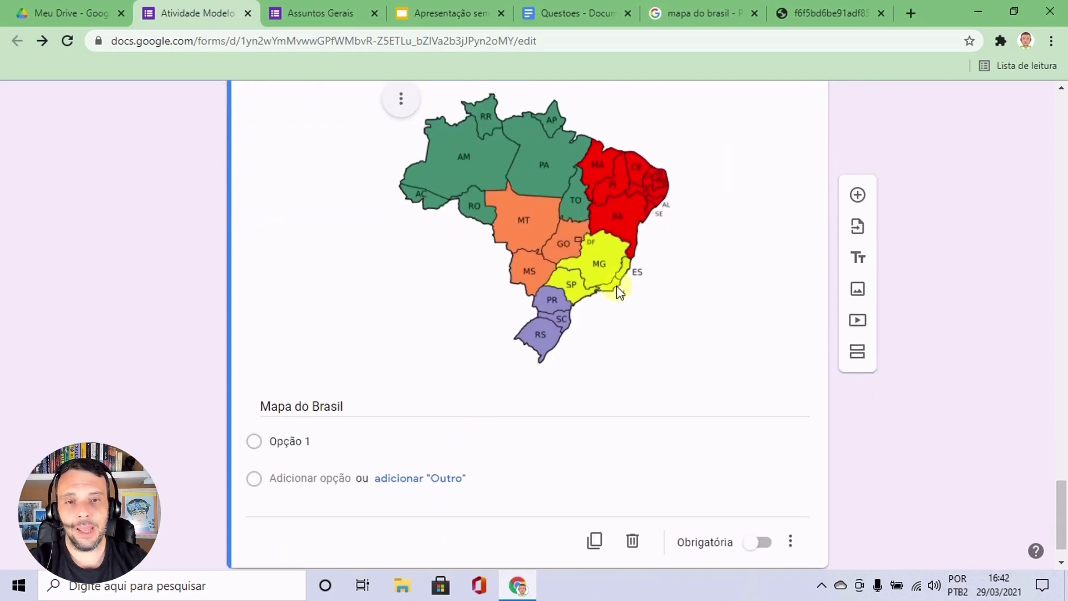
{"action": "scroll", "coordinate": [661, 303], "scroll_direction": "up", "scroll_amount": 2}
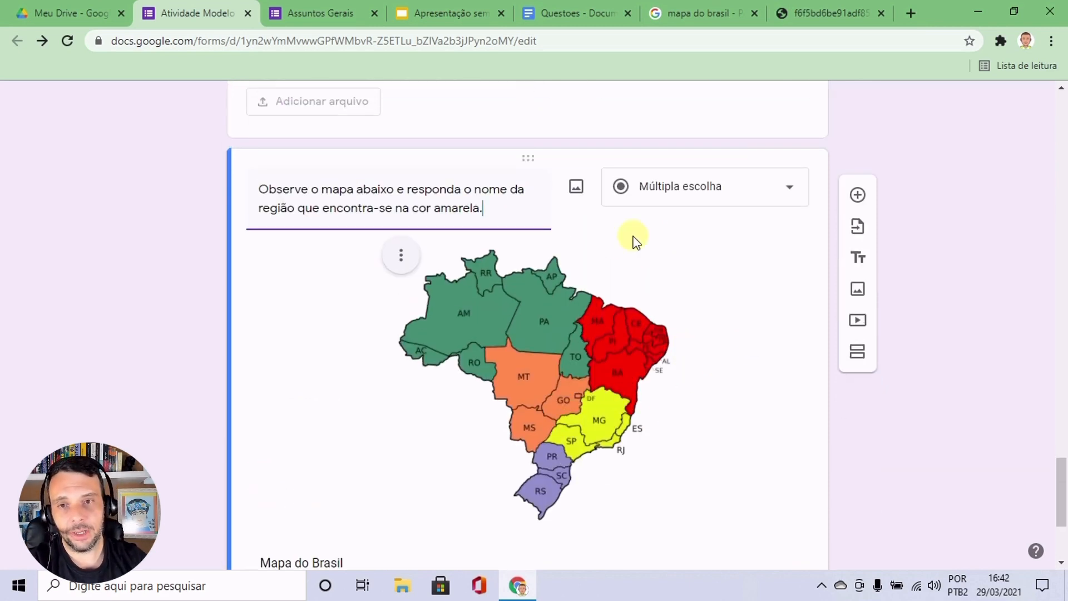
{"action": "left_click", "coordinate": [783, 181]}
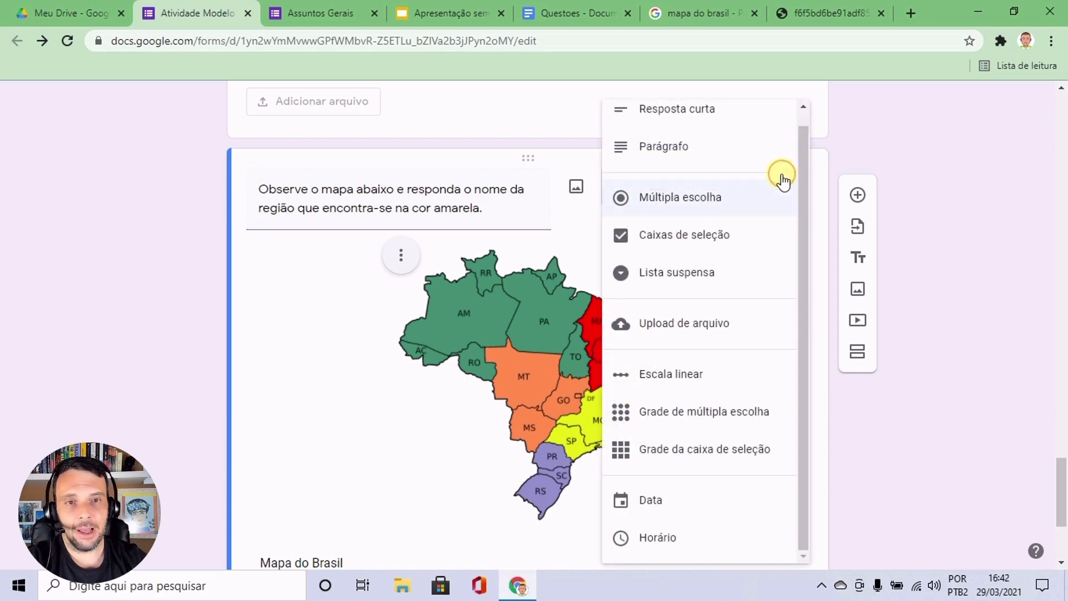
{"action": "left_click", "coordinate": [691, 115]}
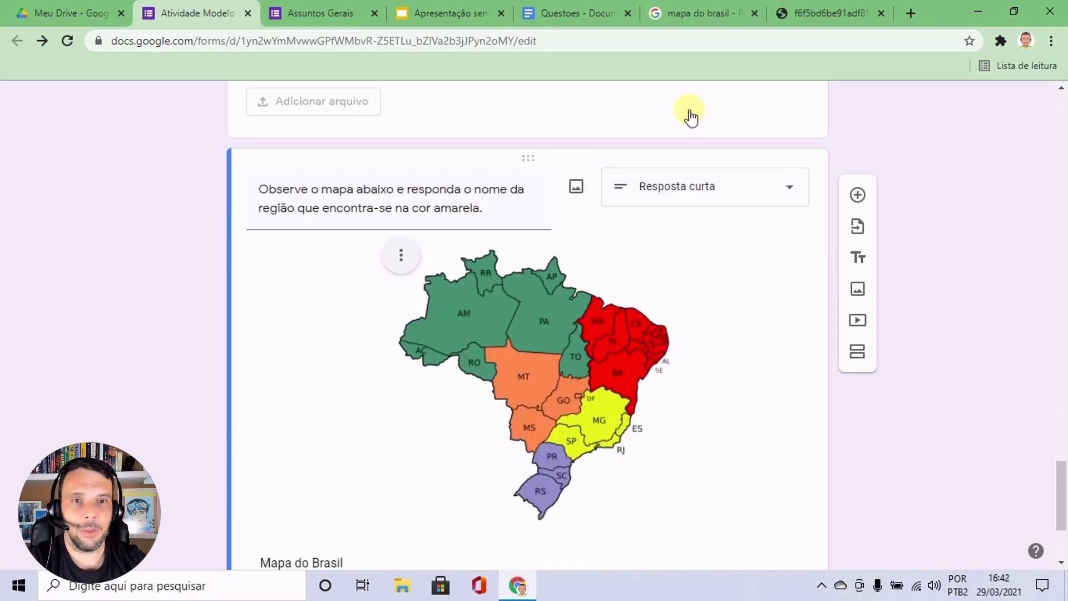
{"action": "scroll", "coordinate": [692, 331], "scroll_direction": "down", "scroll_amount": 1}
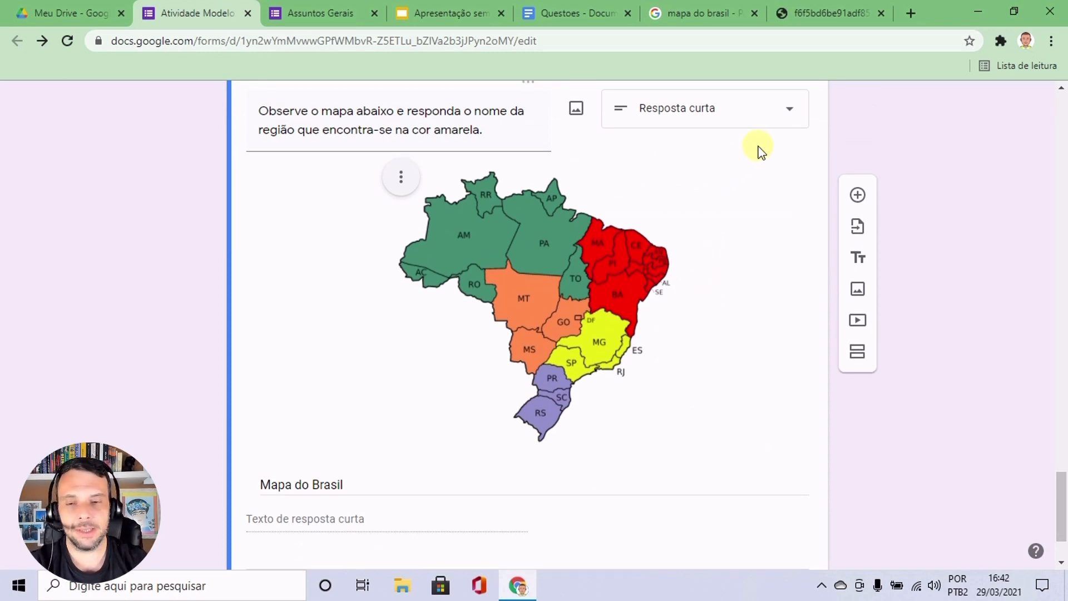
{"action": "scroll", "coordinate": [688, 174], "scroll_direction": "down", "scroll_amount": 2}
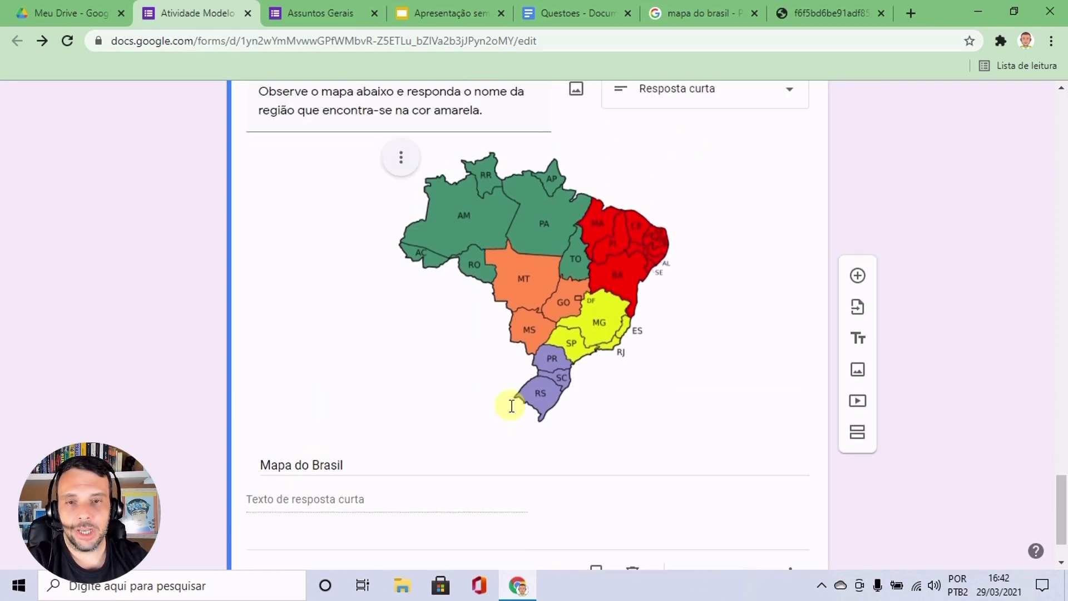
{"action": "scroll", "coordinate": [514, 409], "scroll_direction": "up", "scroll_amount": 3}
{"action": "left_click", "coordinate": [640, 326]}
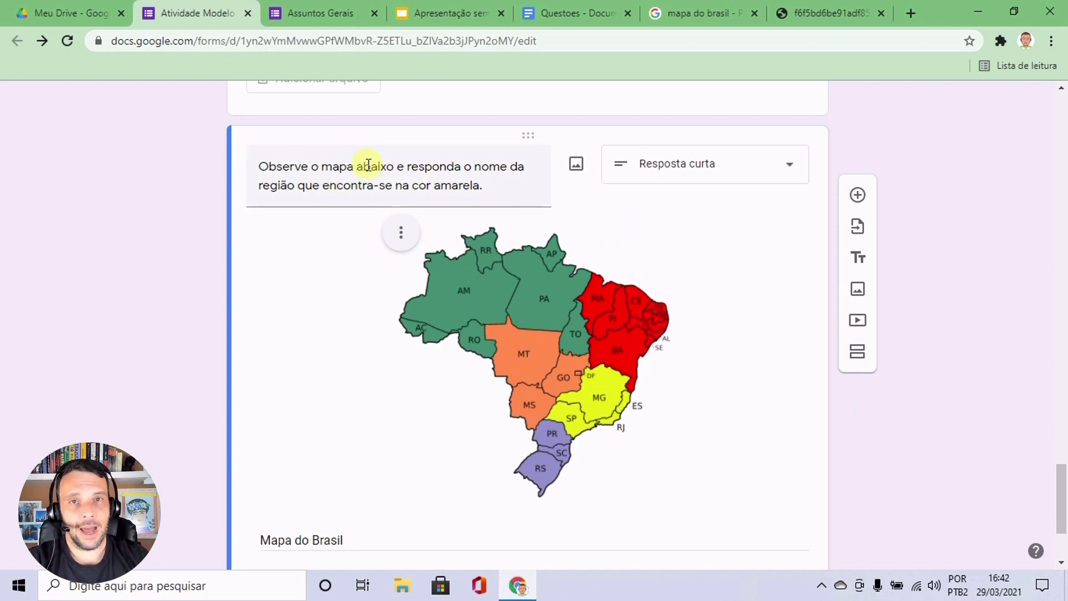
{"action": "left_click", "coordinate": [536, 409]}
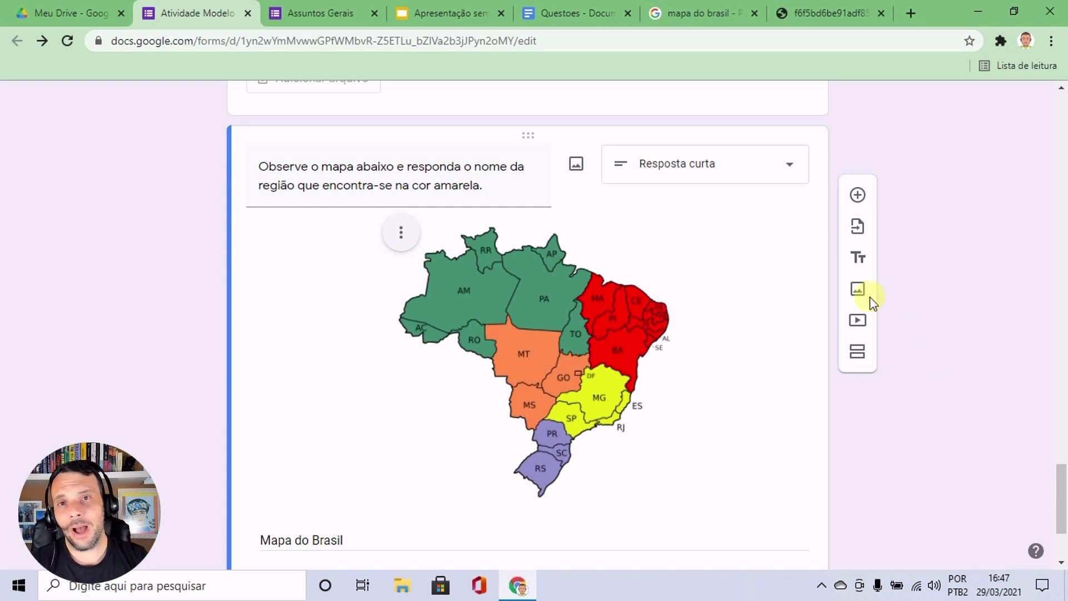
Switch to the blank Google Slides presentation and check which download formats it offers, including exporting the current slide as a JPEG image.
{"action": "left_click", "coordinate": [445, 17]}
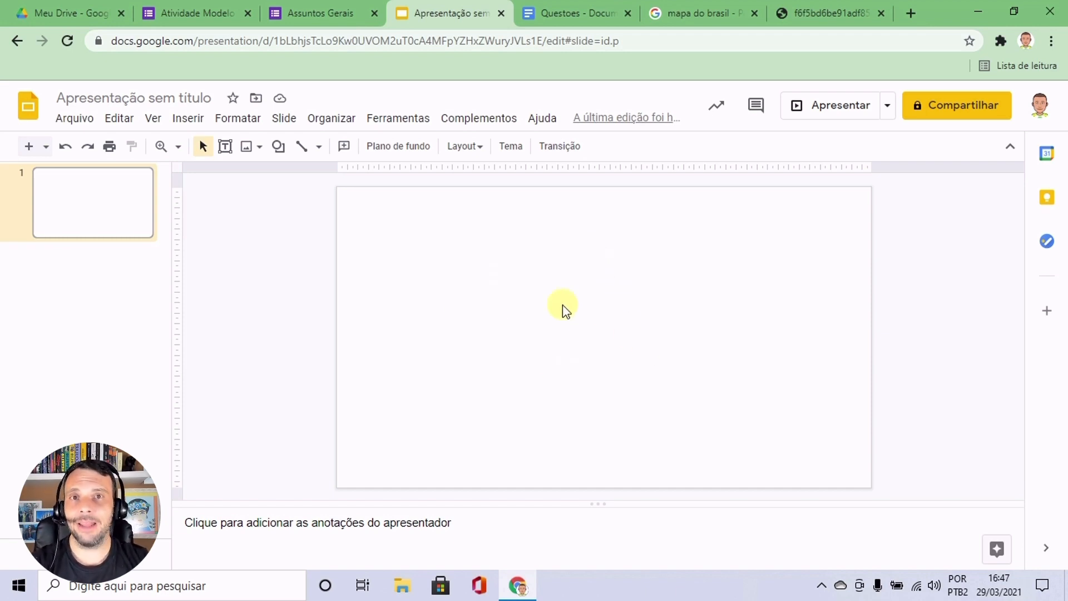
{"action": "left_click", "coordinate": [72, 119]}
{"action": "mouse_move", "coordinate": [148, 316]}
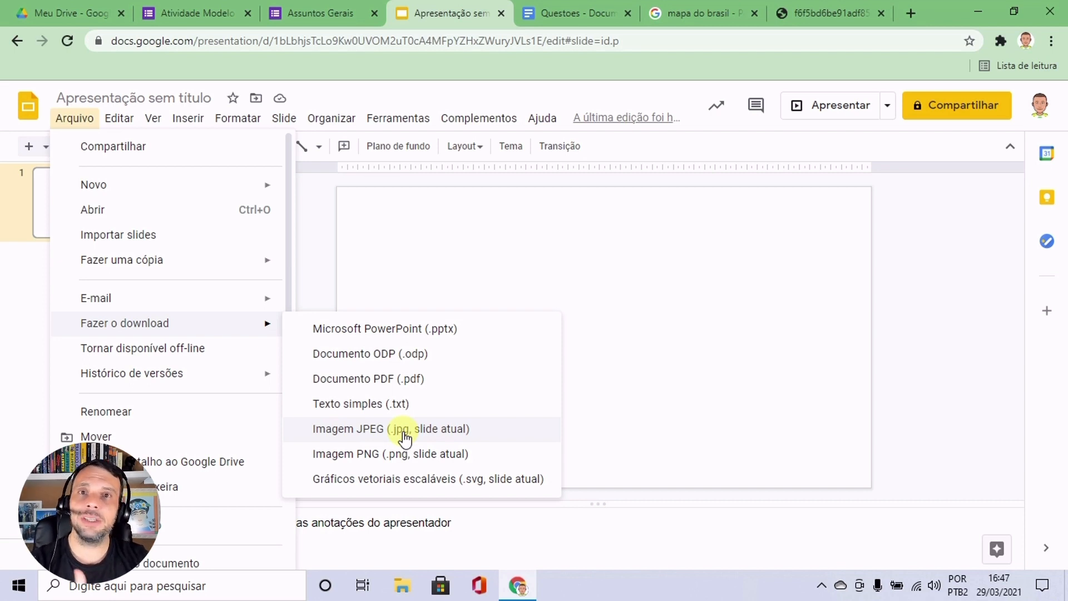
{"action": "left_click", "coordinate": [905, 255]}
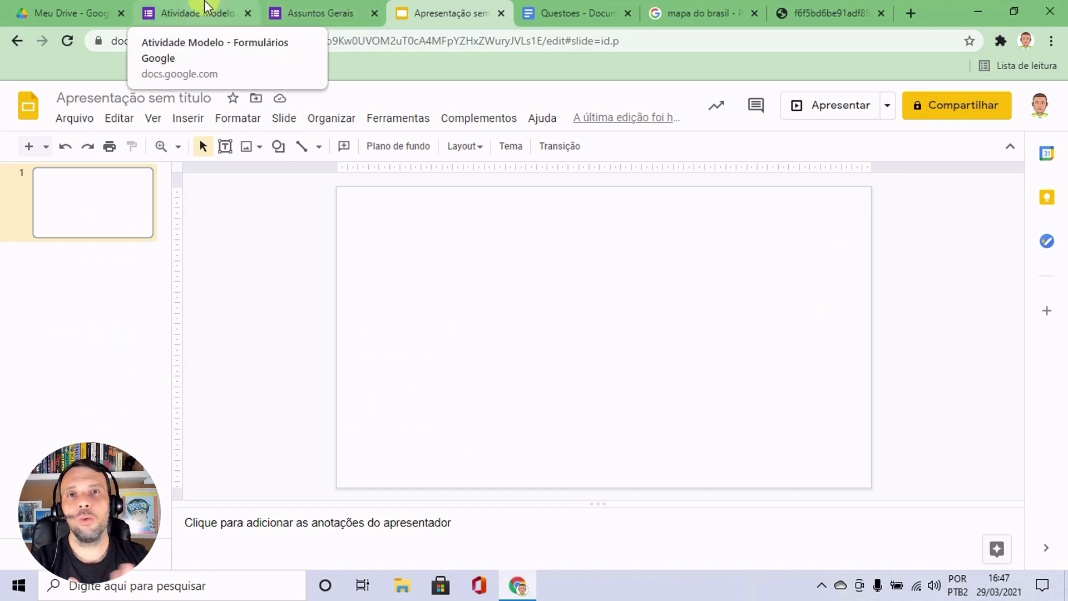
Switch to the Questoes document in Google Docs and examine Texto I, Texto II and the multiple-choice question that follows them.
{"action": "left_click", "coordinate": [582, 8]}
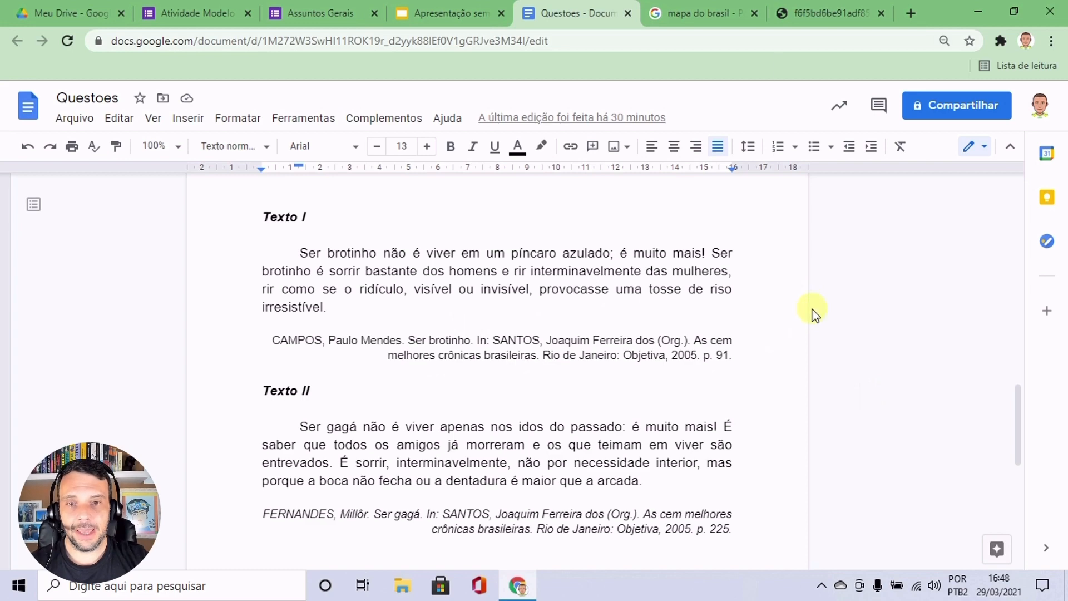
{"action": "key", "text": "ctrl+minus"}
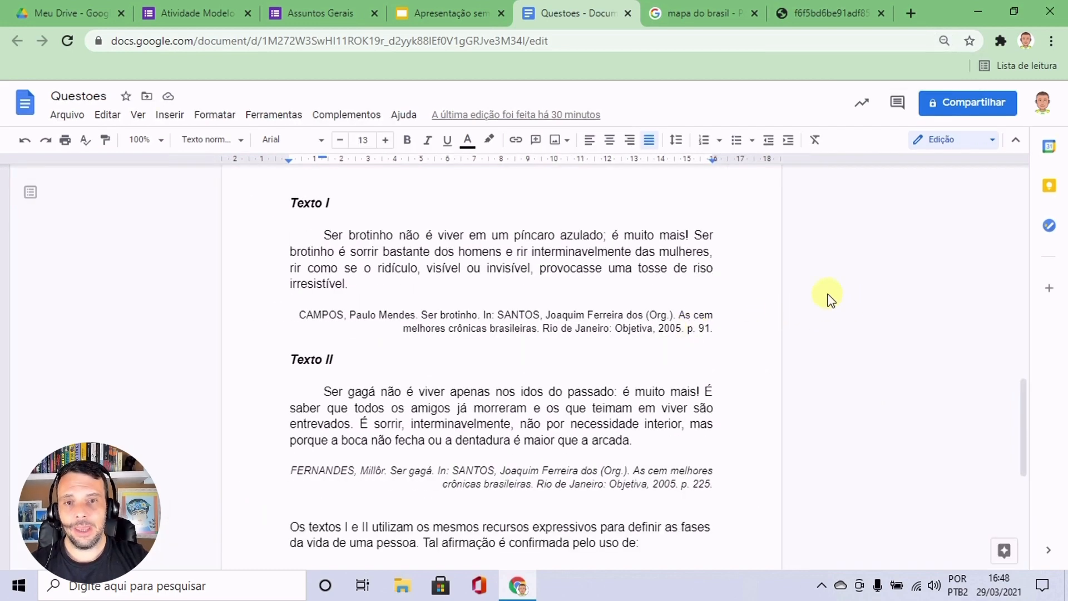
{"action": "scroll", "coordinate": [459, 253], "scroll_direction": "down", "scroll_amount": 2}
{"action": "scroll", "coordinate": [459, 253], "scroll_direction": "up", "scroll_amount": 2}
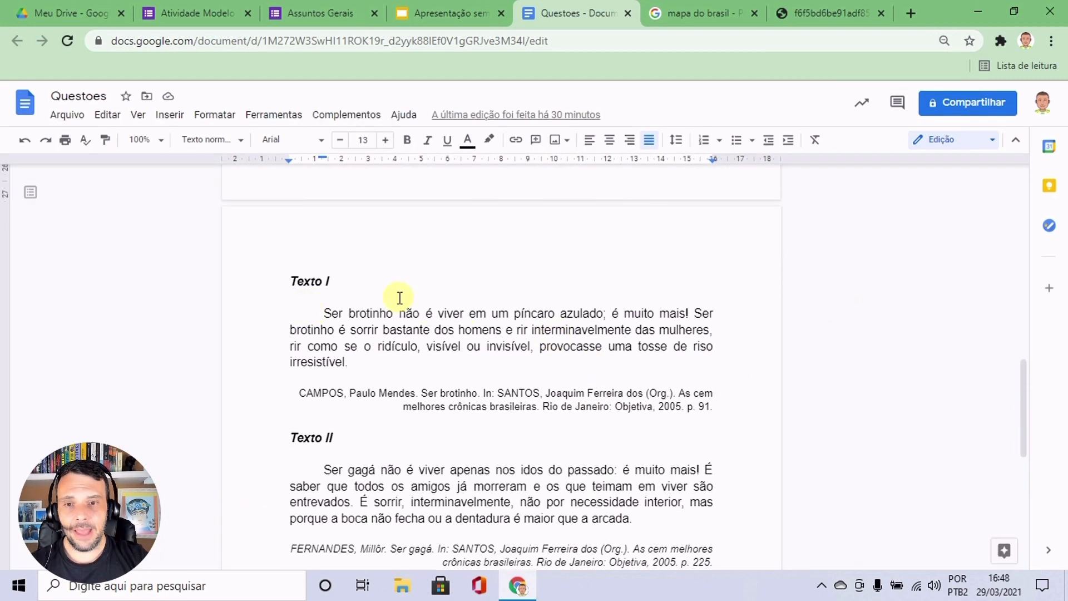
{"action": "scroll", "coordinate": [463, 338], "scroll_direction": "down", "scroll_amount": 2}
{"action": "scroll", "coordinate": [612, 404], "scroll_direction": "down", "scroll_amount": 2}
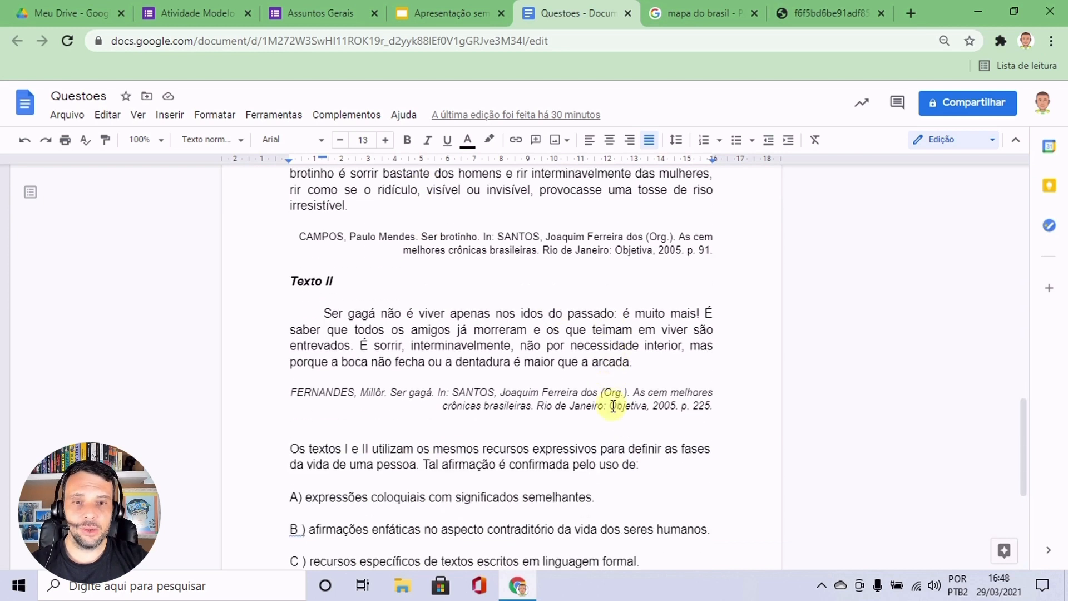
{"action": "scroll", "coordinate": [463, 338], "scroll_direction": "up", "scroll_amount": 2}
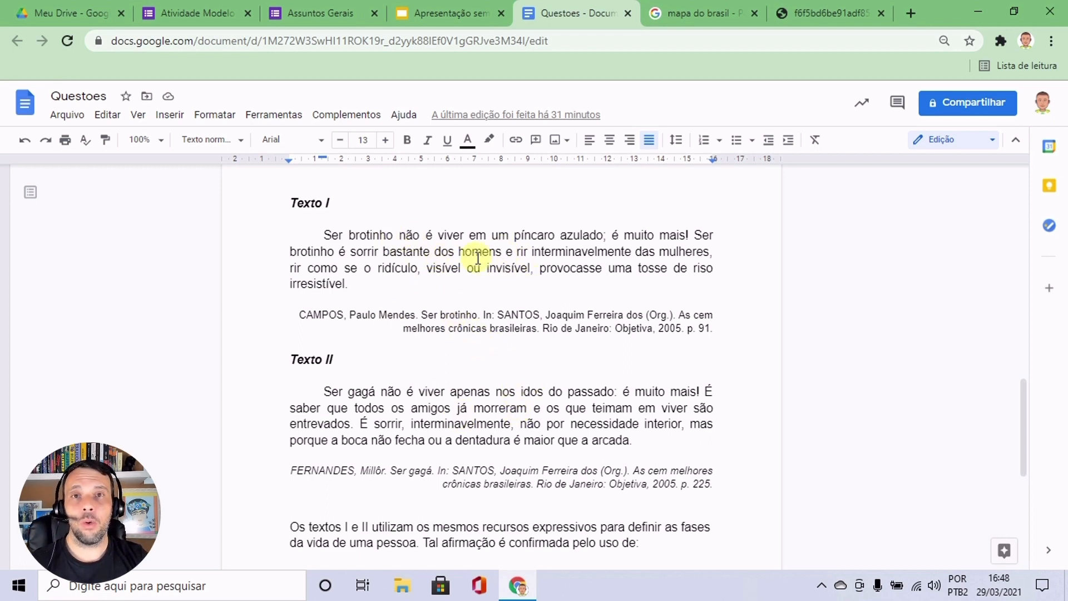
Format the words "Ser brotinho é sorrir bastante" in Texto I as bold red text.
{"action": "left_click", "coordinate": [694, 235]}
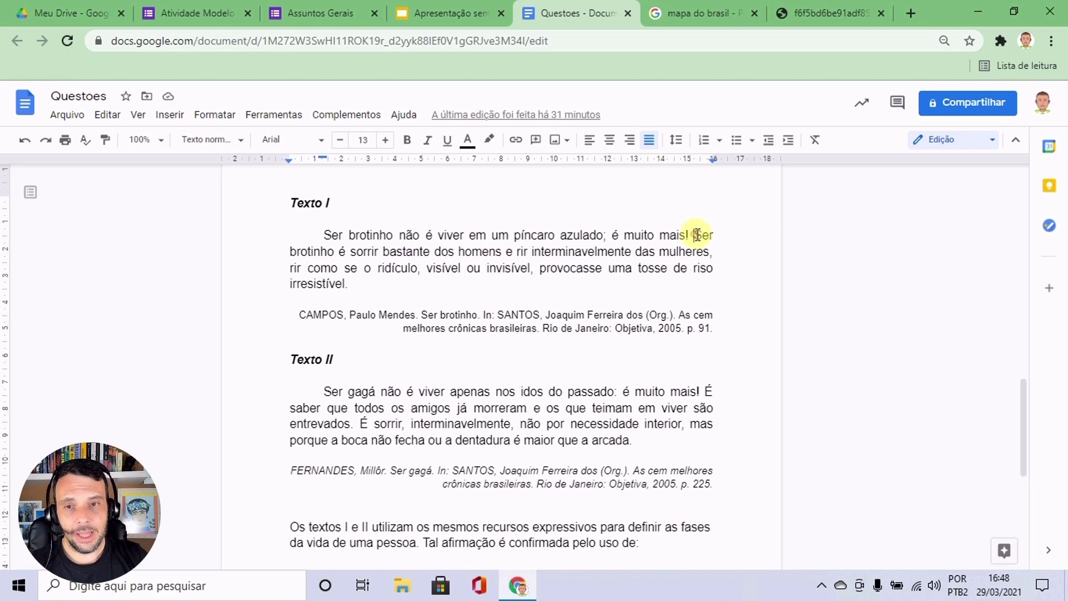
{"action": "left_click_drag", "start_coordinate": [696, 234], "coordinate": [433, 255]}
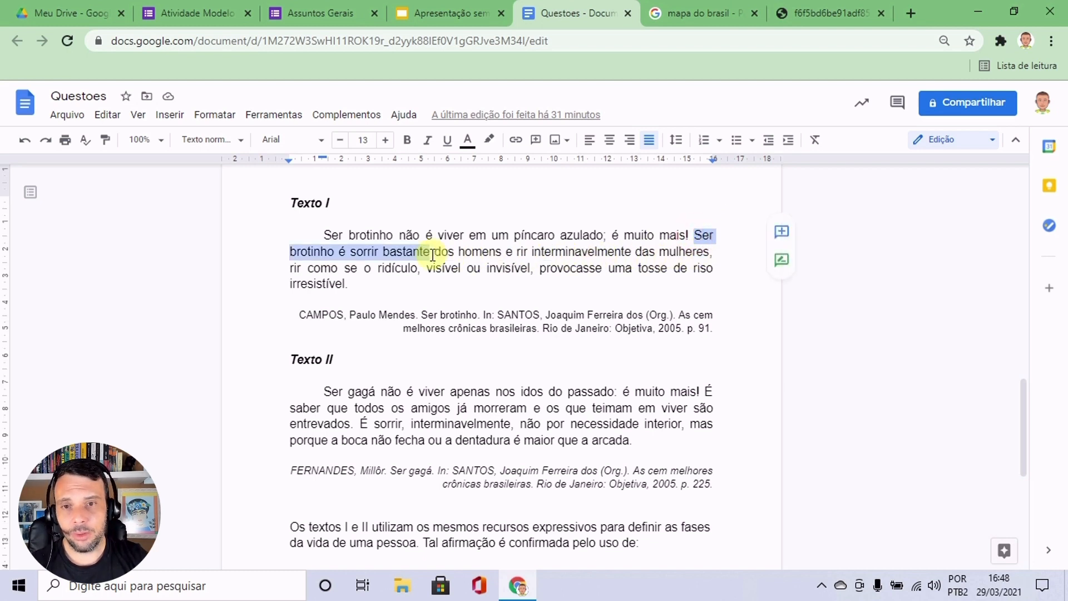
{"action": "left_click", "coordinate": [408, 140]}
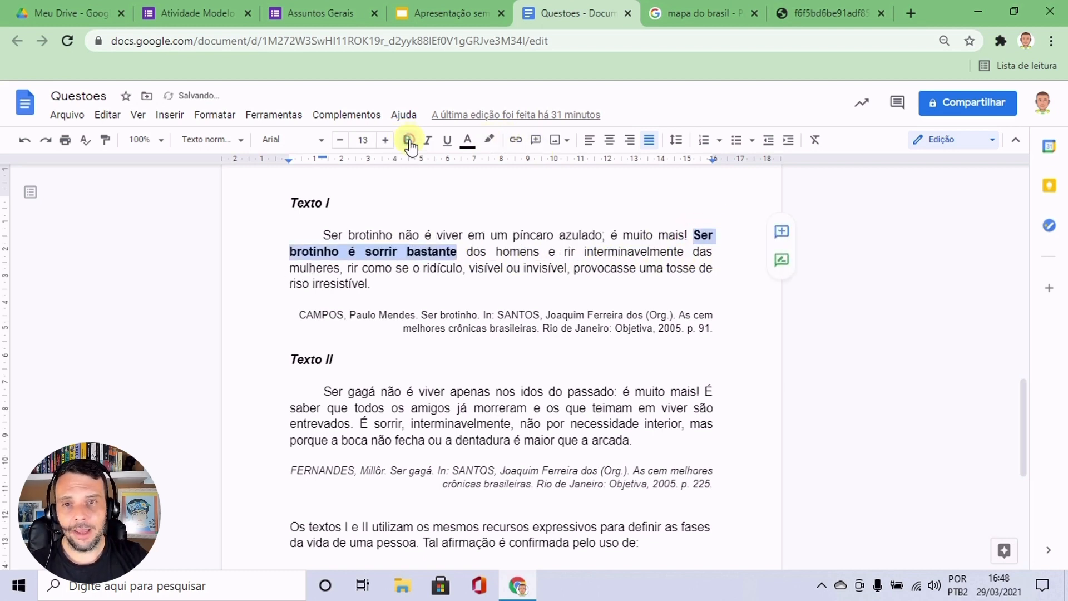
{"action": "left_click", "coordinate": [467, 140]}
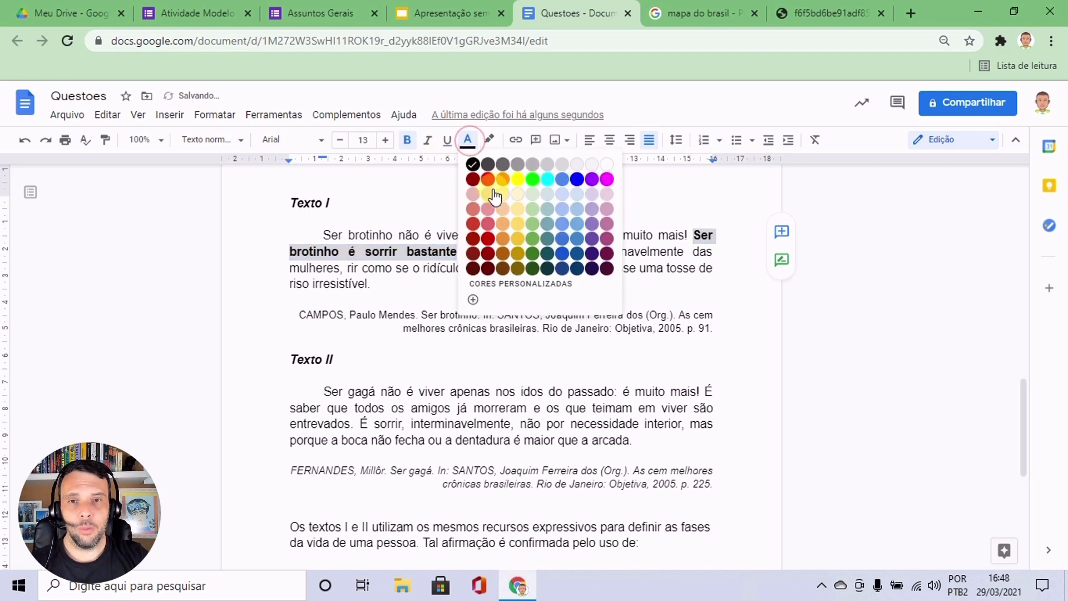
{"action": "left_click", "coordinate": [488, 179]}
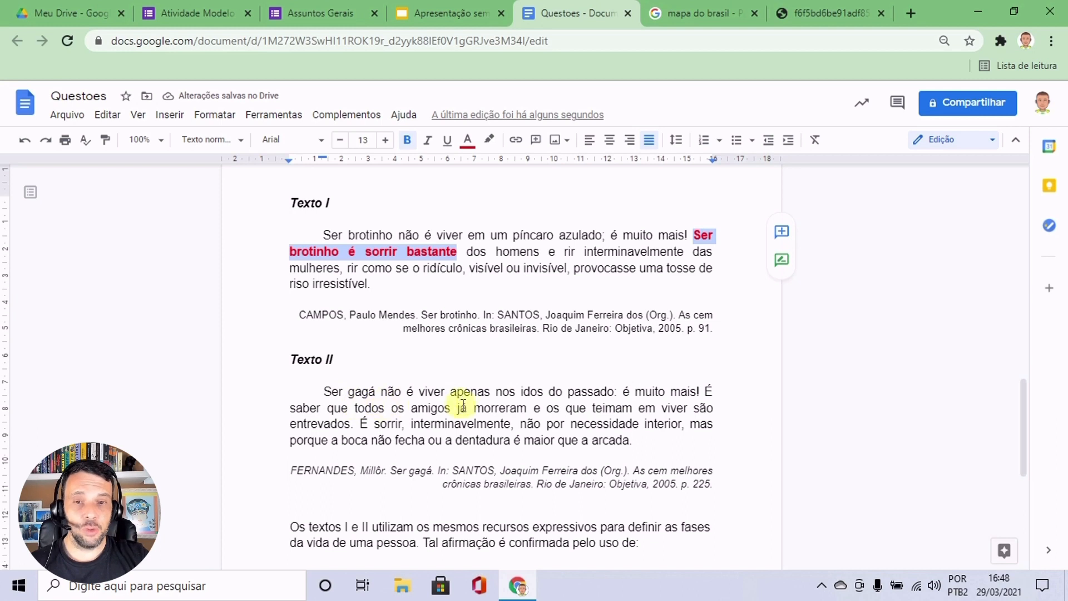
Underline the word "apenas" in the first sentence of Texto II.
{"action": "double_click", "coordinate": [452, 392]}
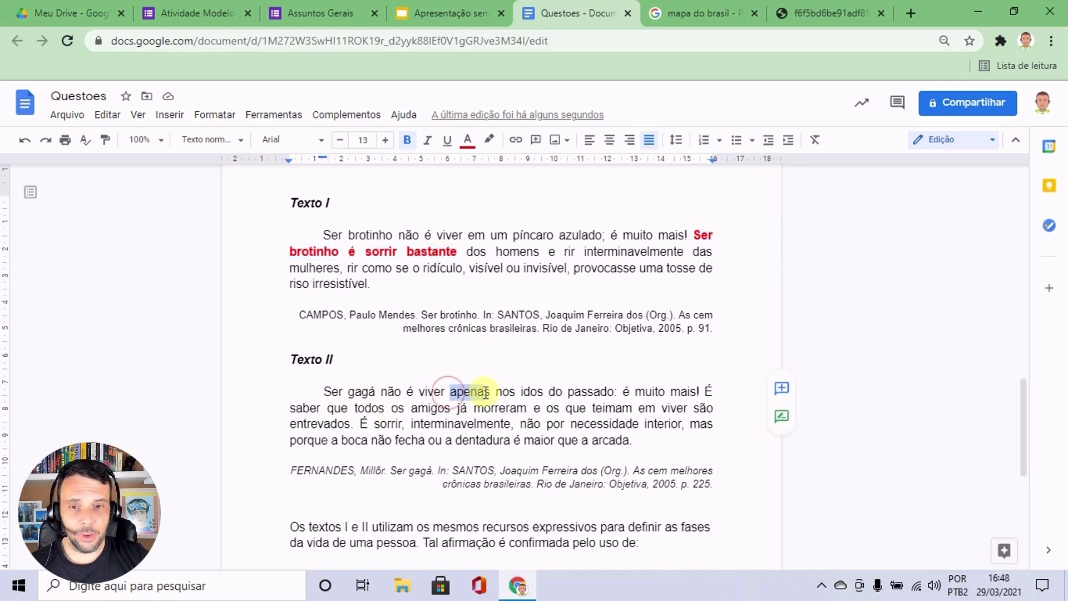
{"action": "left_click", "coordinate": [447, 143]}
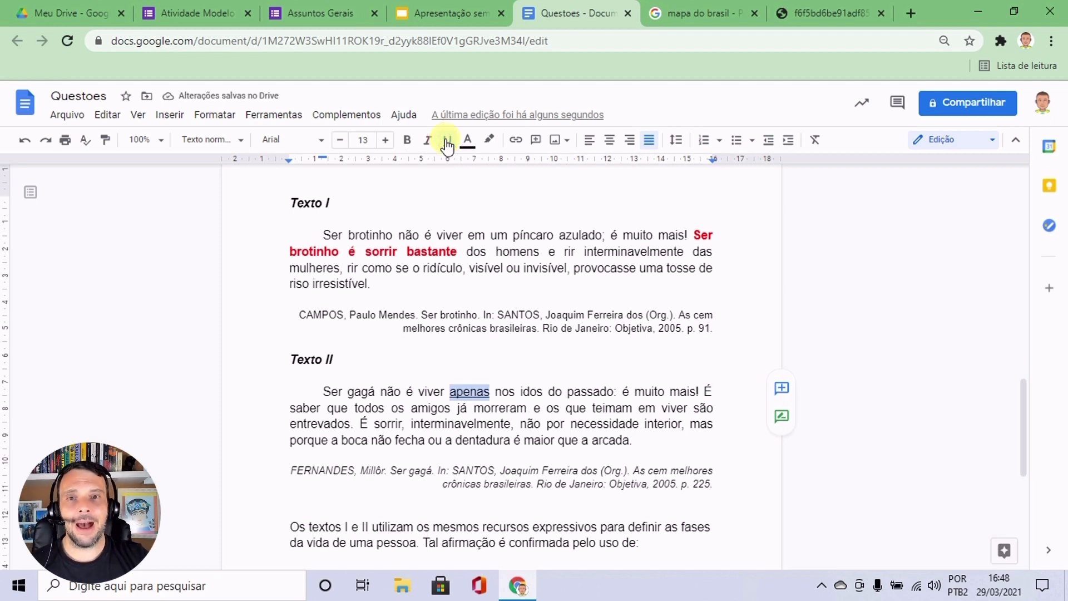
Make the underlined word "apenas" in Texto II bold.
{"action": "left_click", "coordinate": [410, 142]}
{"action": "left_click", "coordinate": [724, 352]}
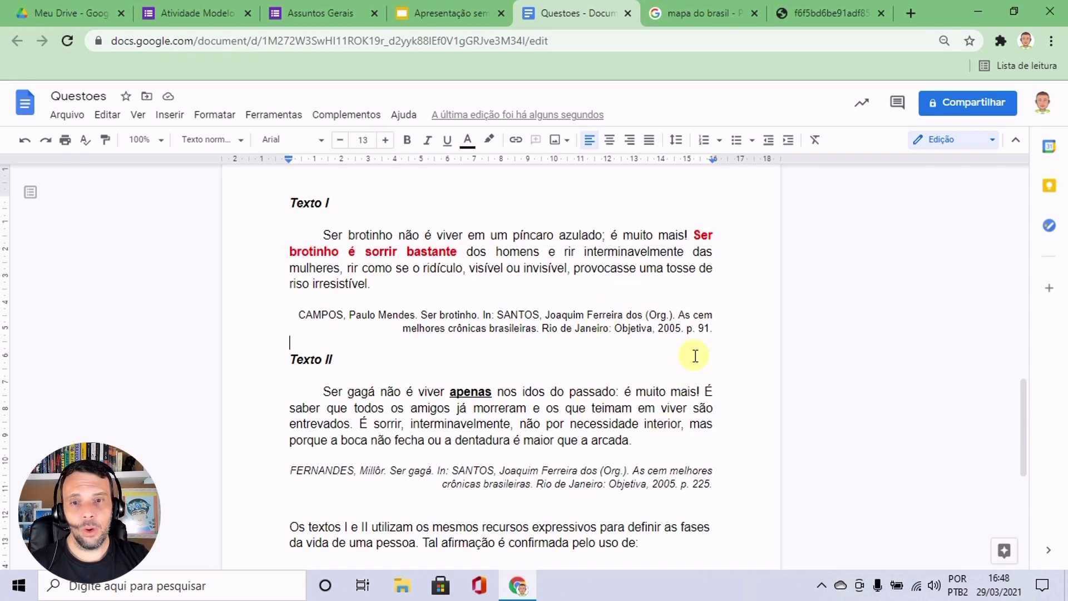
Switch to Captura e Esboço and capture the document area from the Texto I heading through the question statement below Texto II.
{"action": "left_click_drag", "start_coordinate": [1023, 392], "coordinate": [1024, 395]}
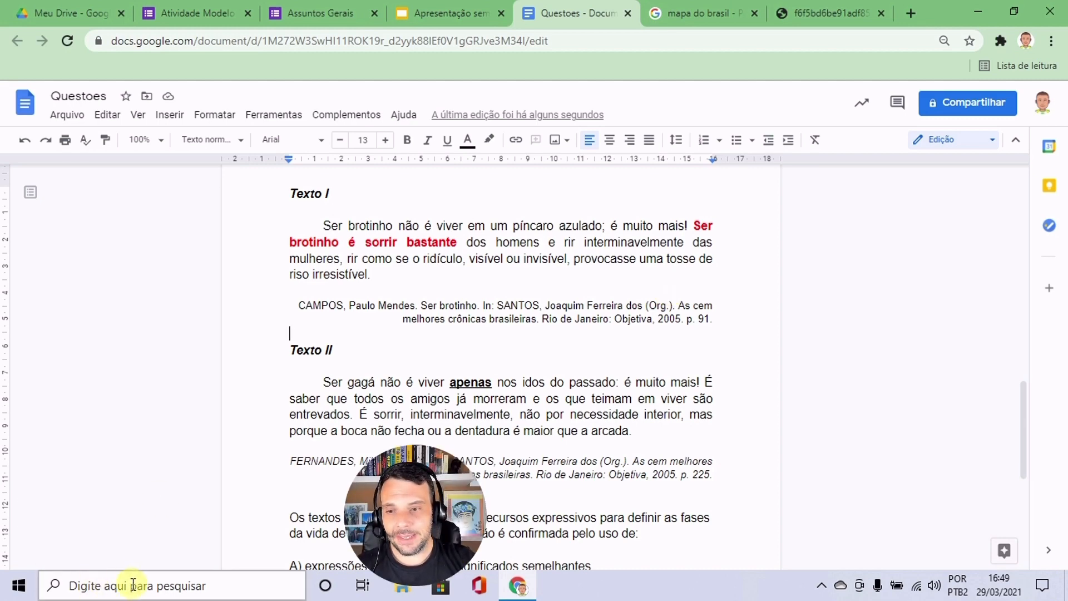
{"action": "left_click", "coordinate": [109, 584]}
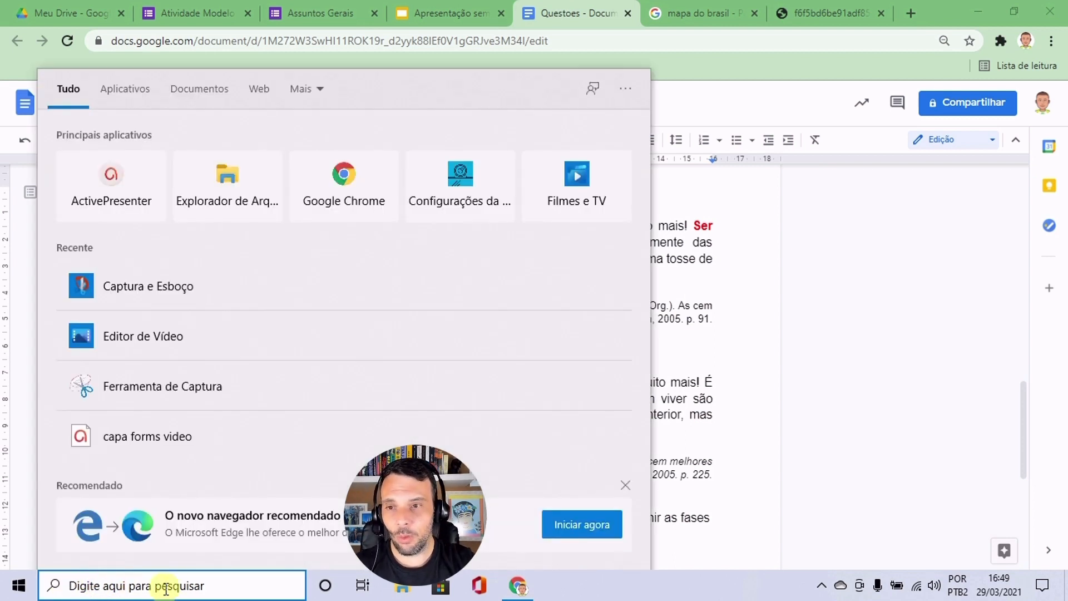
{"action": "type", "text": "captura"}
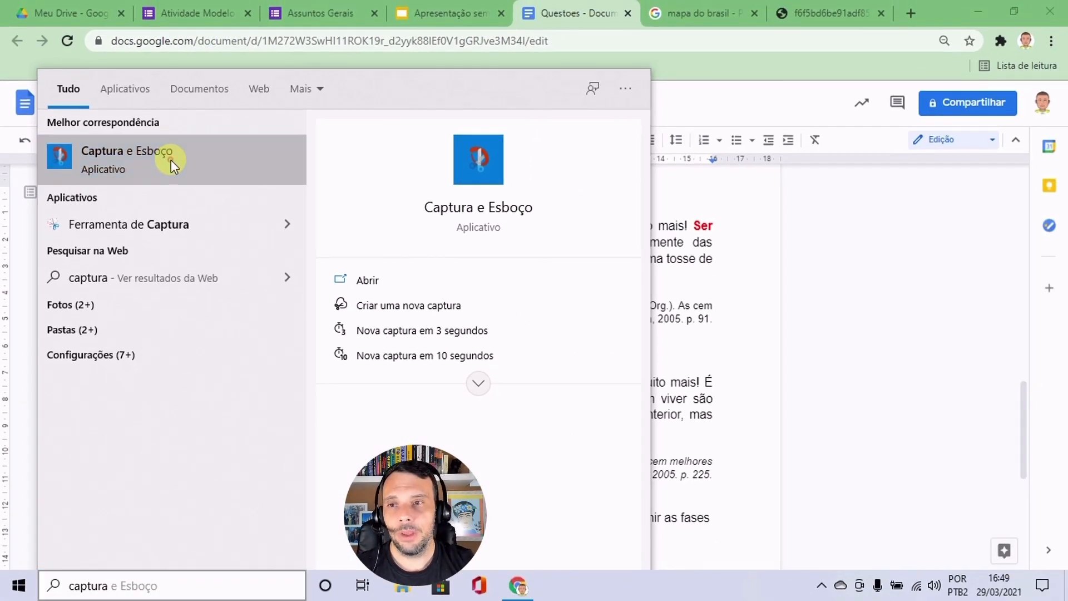
{"action": "left_click", "coordinate": [172, 159]}
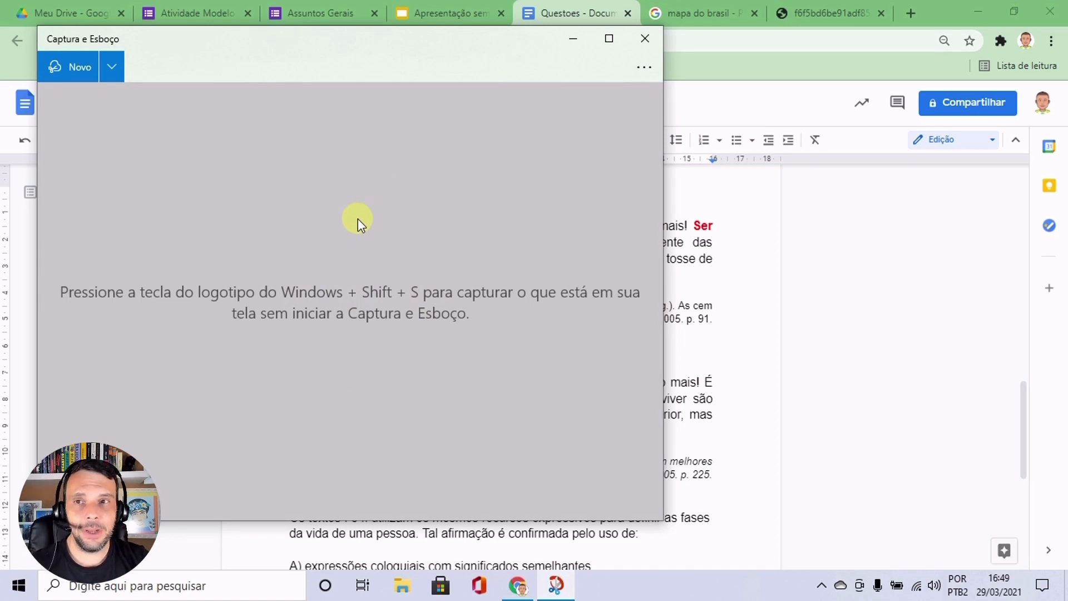
{"action": "left_click", "coordinate": [62, 66]}
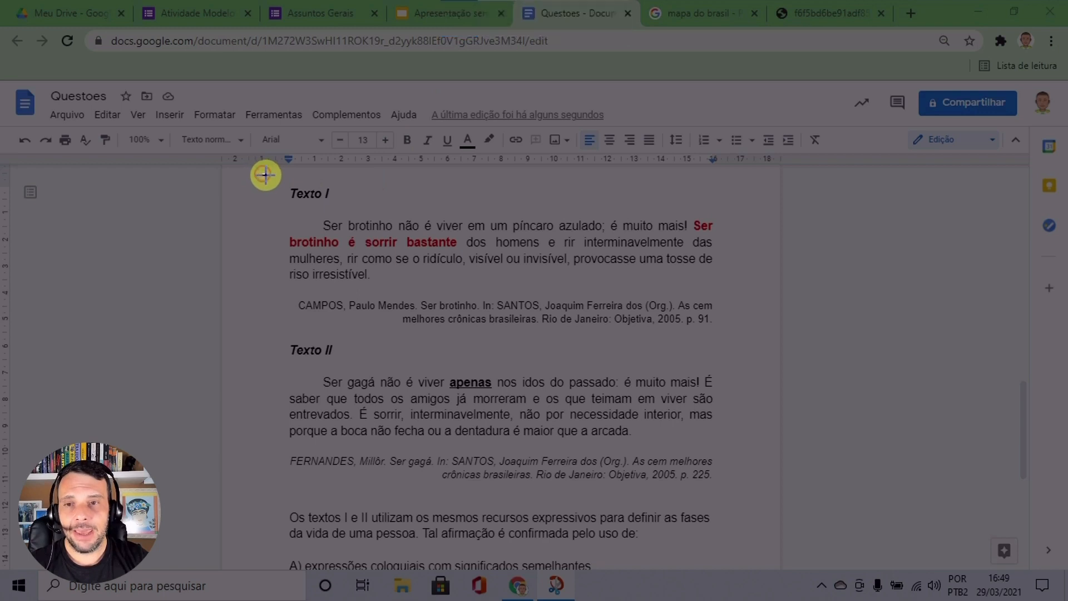
{"action": "left_click_drag", "start_coordinate": [262, 173], "coordinate": [749, 551]}
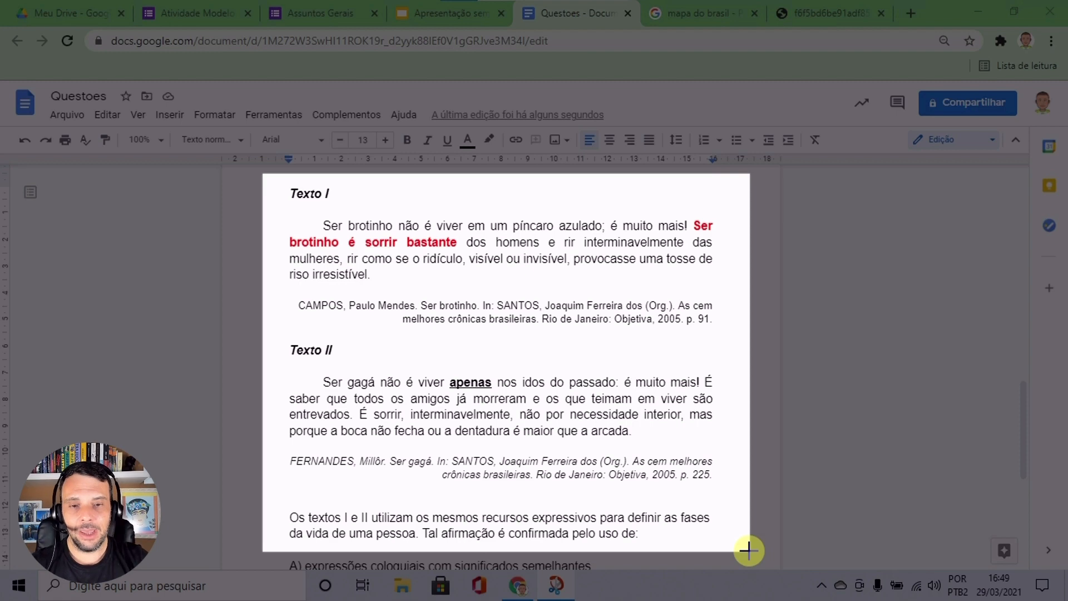
{"action": "left_click_drag", "start_coordinate": [748, 551], "coordinate": [749, 551]}
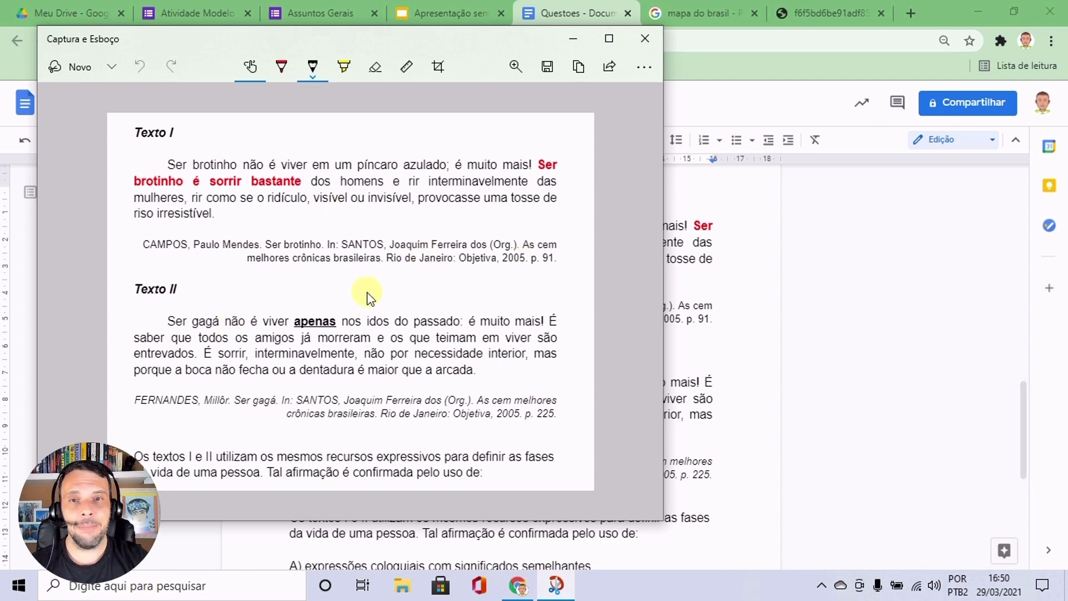
{"action": "left_click", "coordinate": [547, 65]}
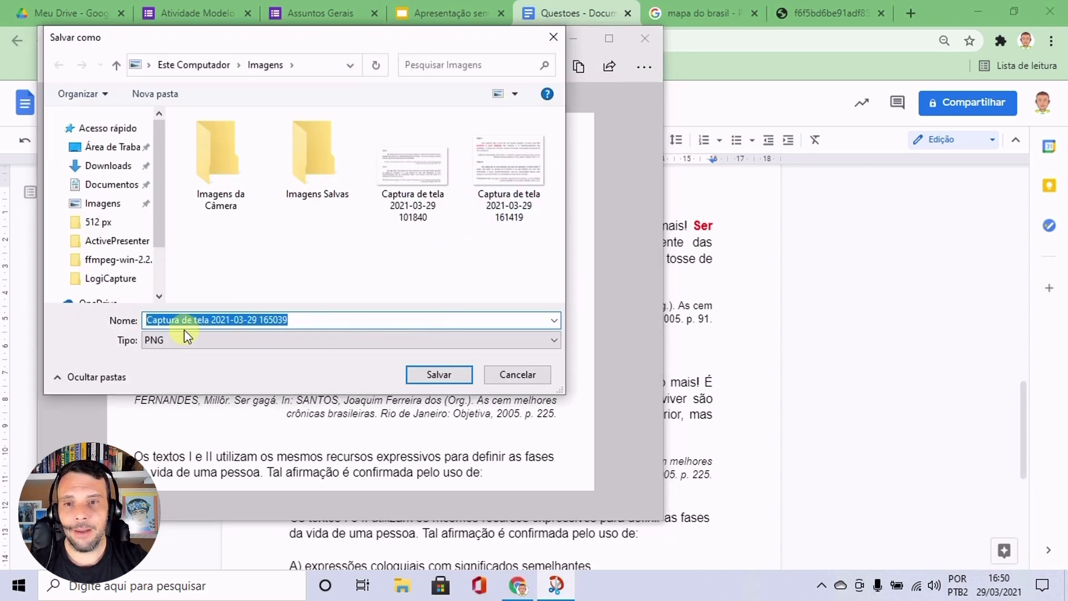
{"action": "left_click", "coordinate": [161, 341]}
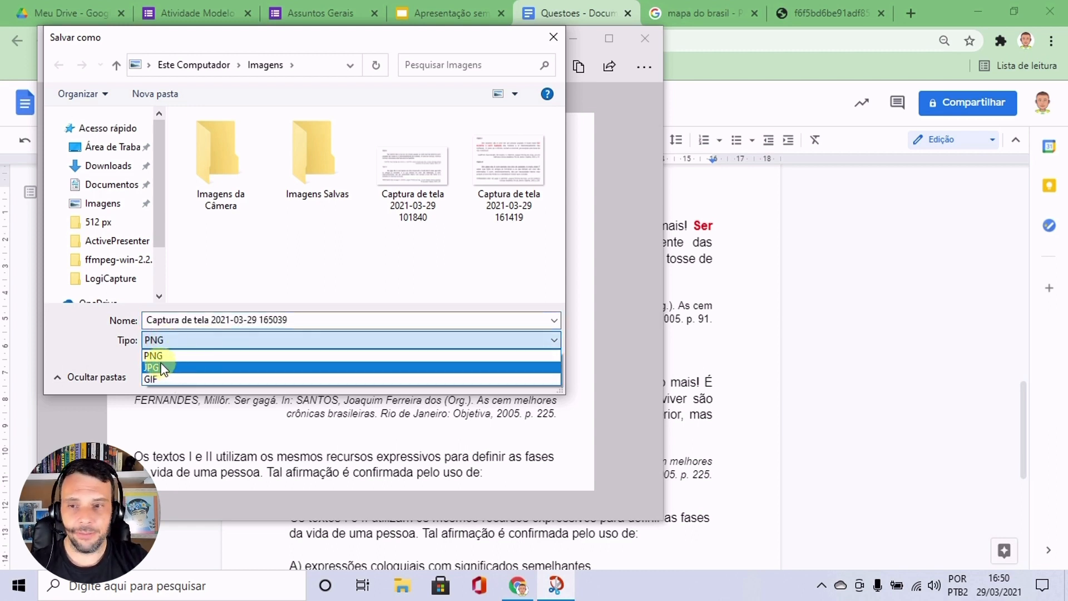
{"action": "left_click", "coordinate": [167, 369]}
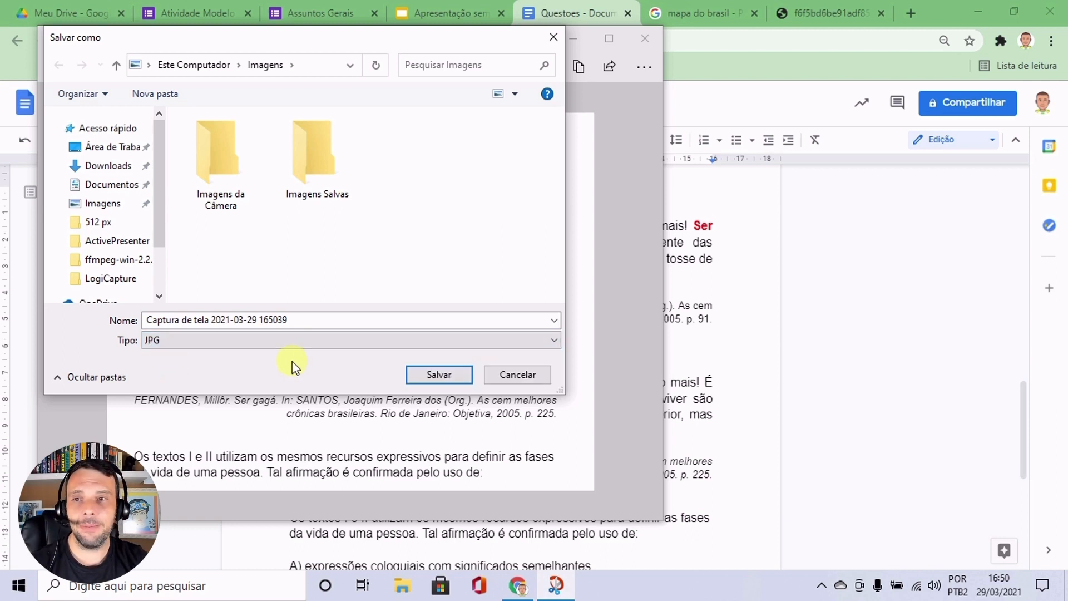
{"action": "left_click", "coordinate": [100, 206]}
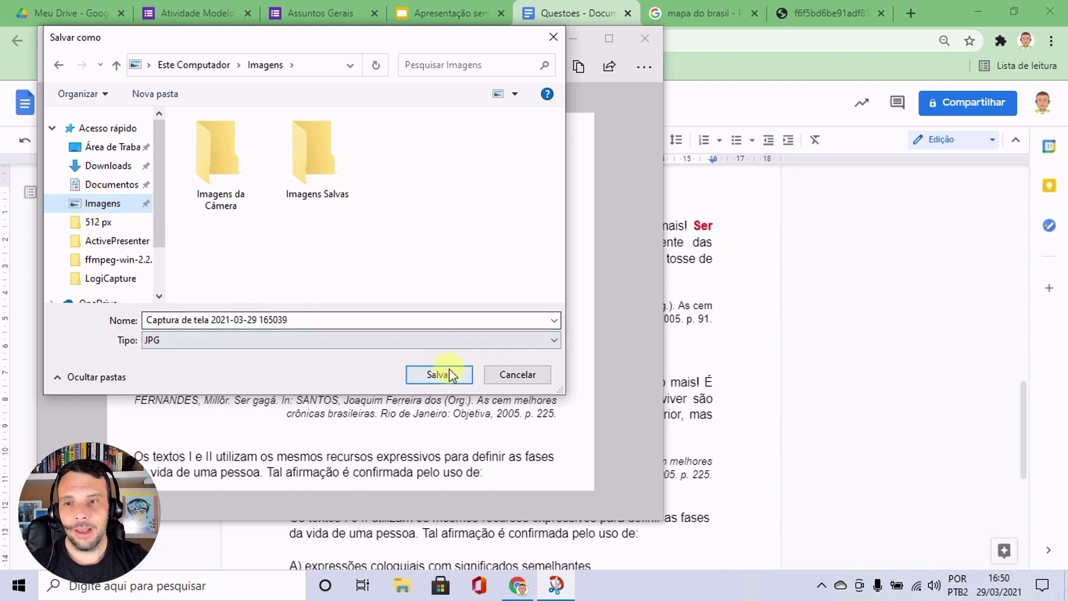
{"action": "left_click_drag", "start_coordinate": [144, 320], "coordinate": [277, 322]}
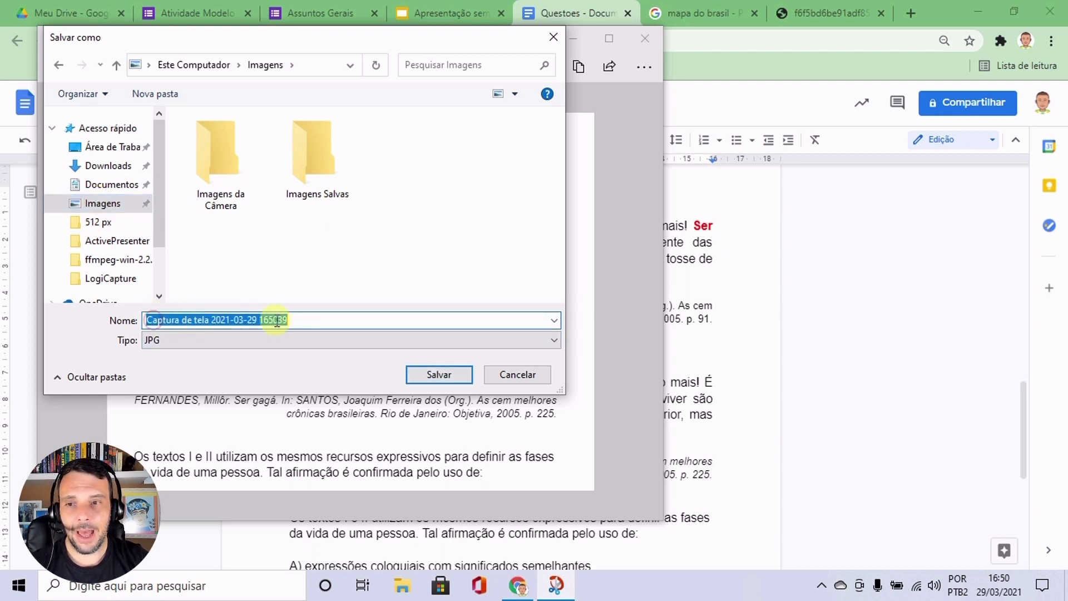
{"action": "left_click", "coordinate": [439, 374]}
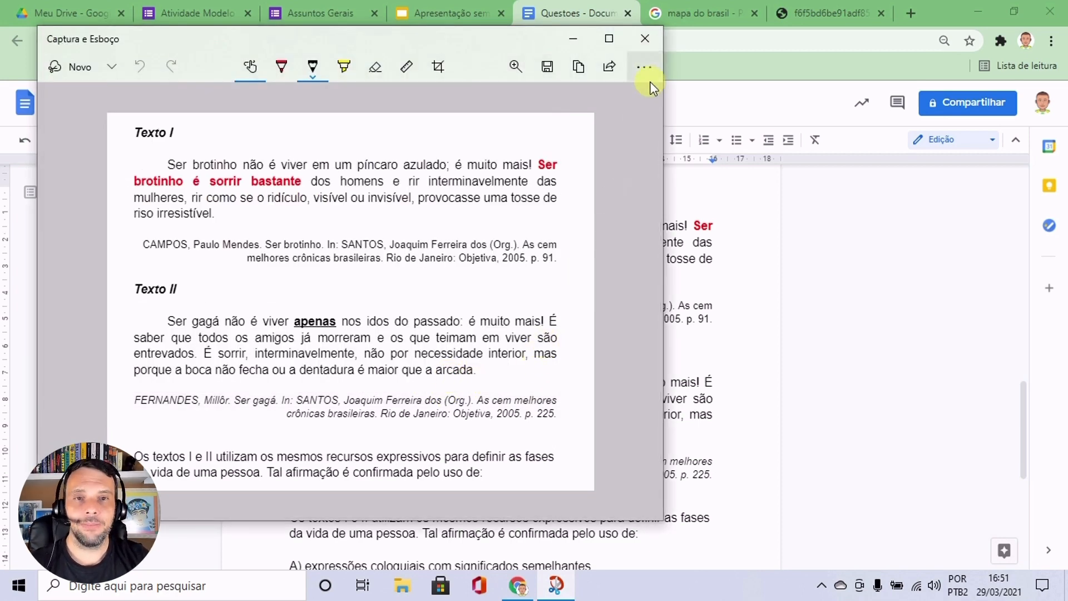
{"action": "left_click", "coordinate": [647, 38]}
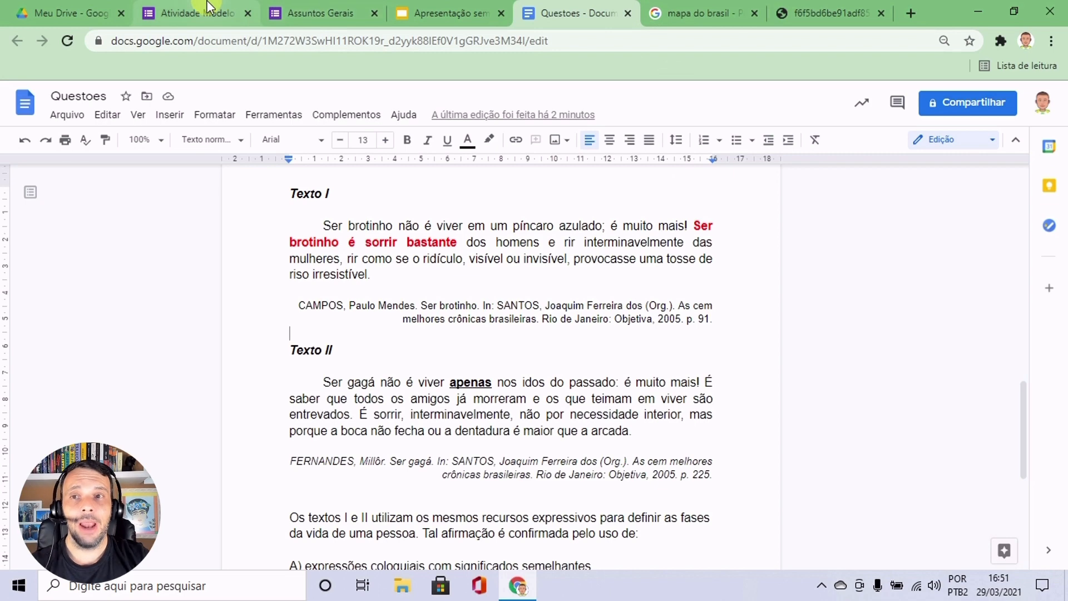
Switch to the Atividade Modelo form and add a new question after the Mapa do Brasil question.
{"action": "left_click", "coordinate": [227, 8]}
{"action": "scroll", "coordinate": [701, 344], "scroll_direction": "down", "scroll_amount": 2}
{"action": "scroll", "coordinate": [701, 343], "scroll_direction": "down", "scroll_amount": 1}
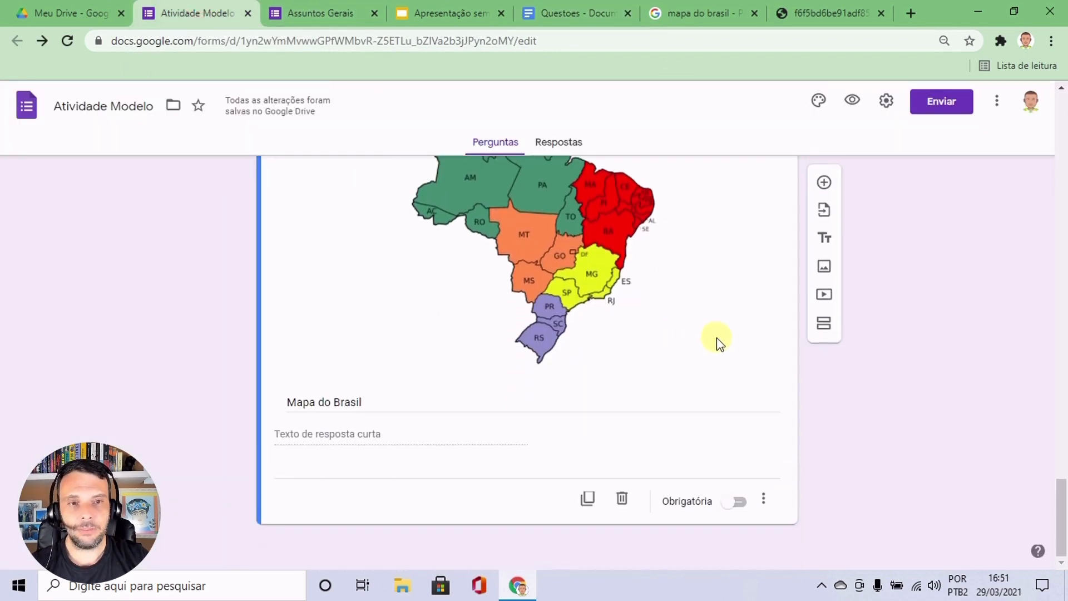
{"action": "left_click", "coordinate": [824, 184]}
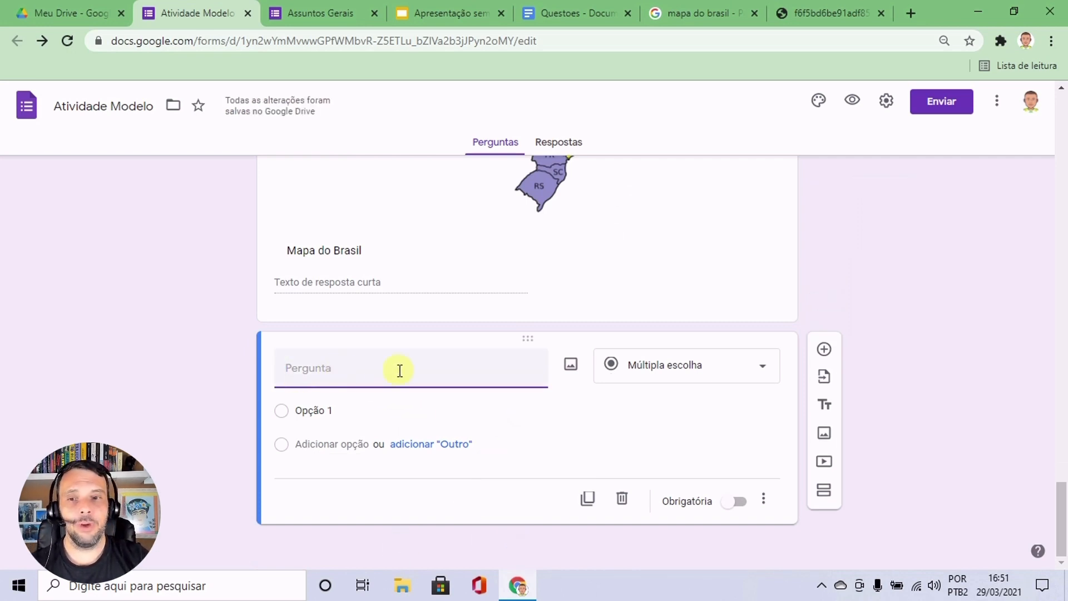
{"action": "left_click", "coordinate": [571, 366]}
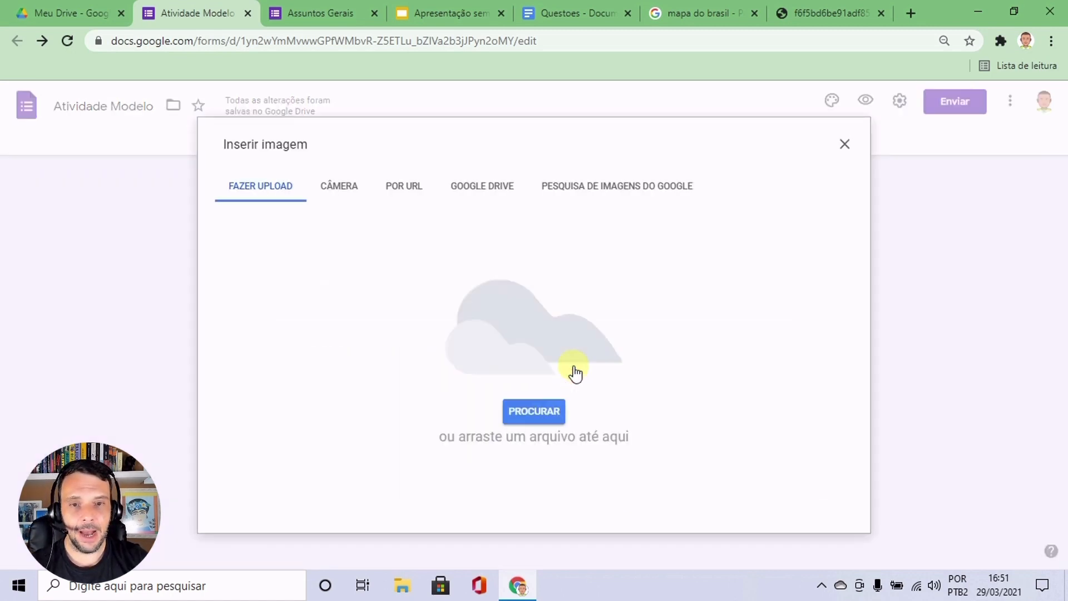
{"action": "left_click", "coordinate": [533, 415]}
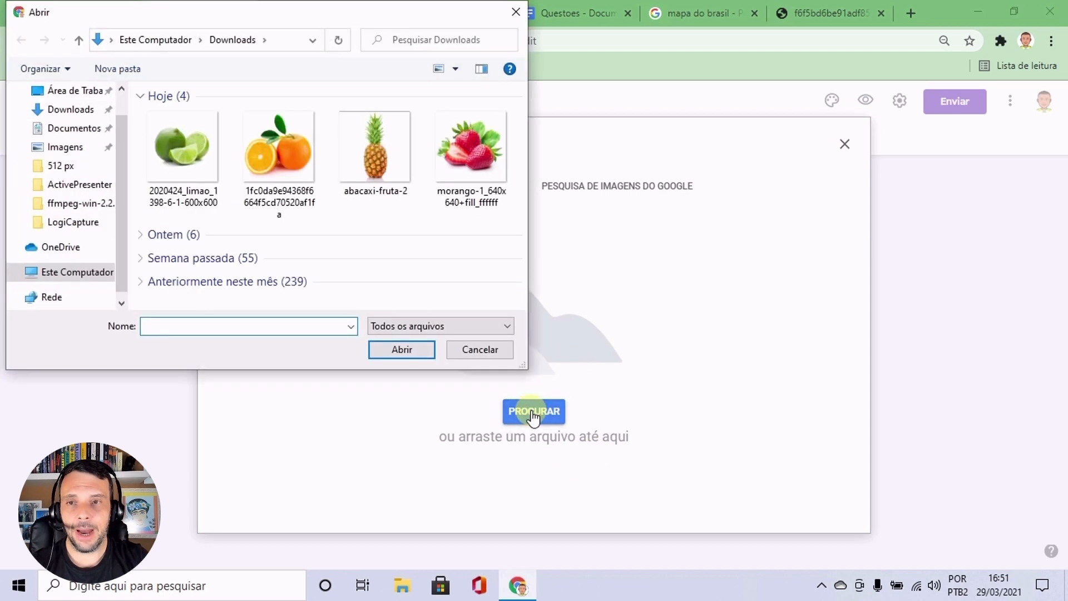
{"action": "left_click", "coordinate": [64, 148]}
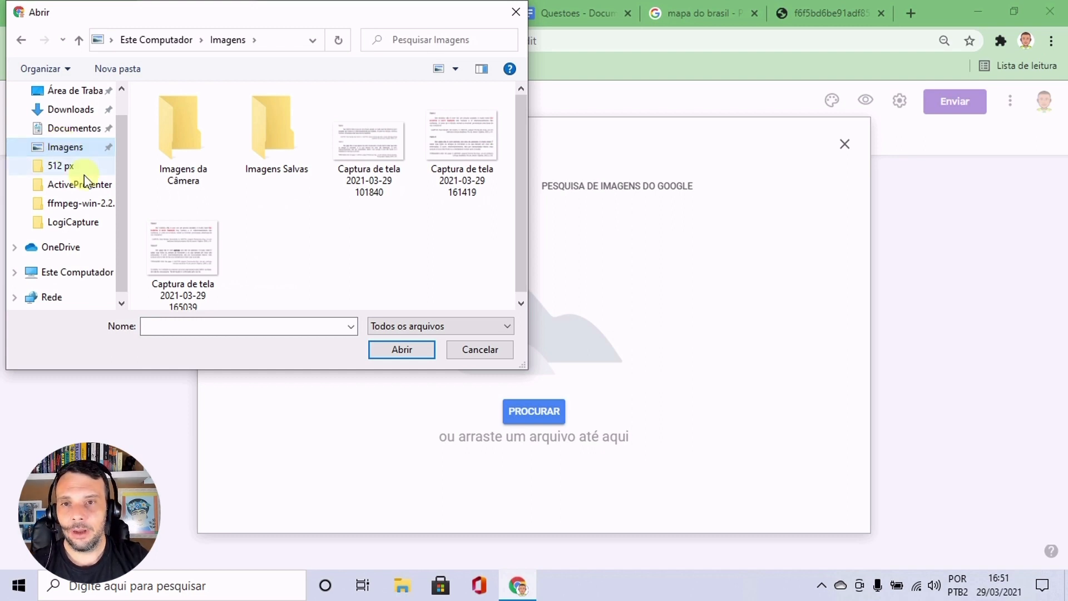
{"action": "left_click", "coordinate": [175, 246]}
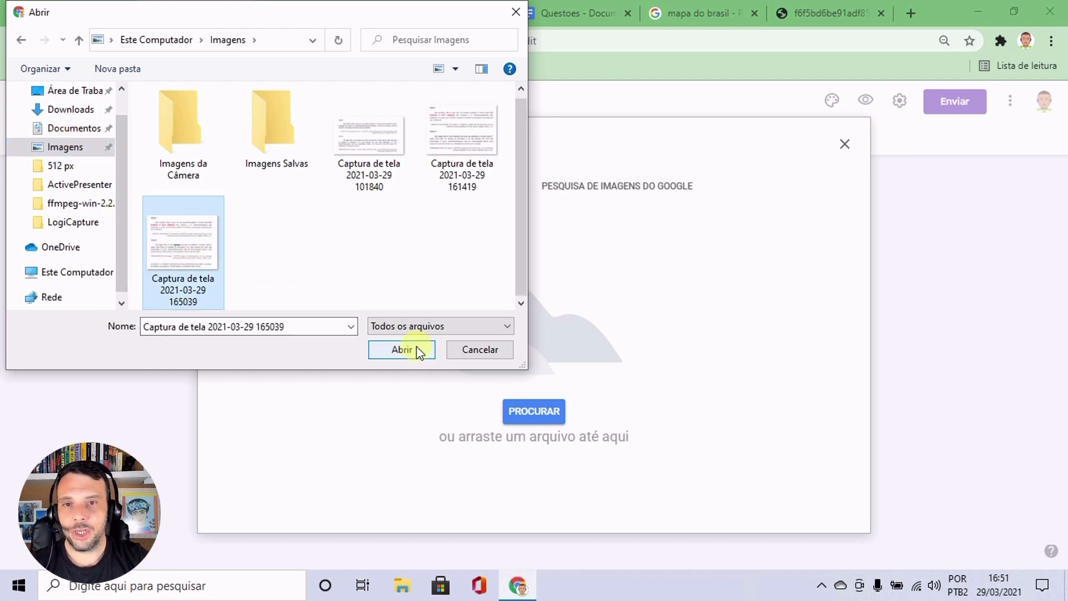
{"action": "left_click", "coordinate": [401, 350]}
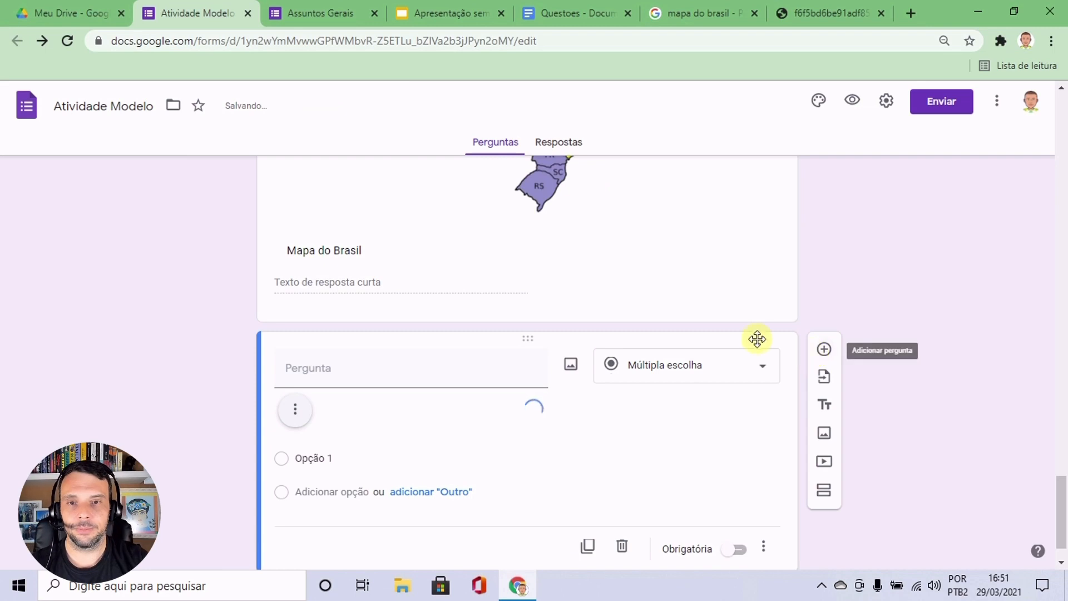
Shrink the inserted image of Texto I and Texto II slightly, keeping its proportions.
{"action": "scroll", "coordinate": [890, 328], "scroll_direction": "down", "scroll_amount": 4}
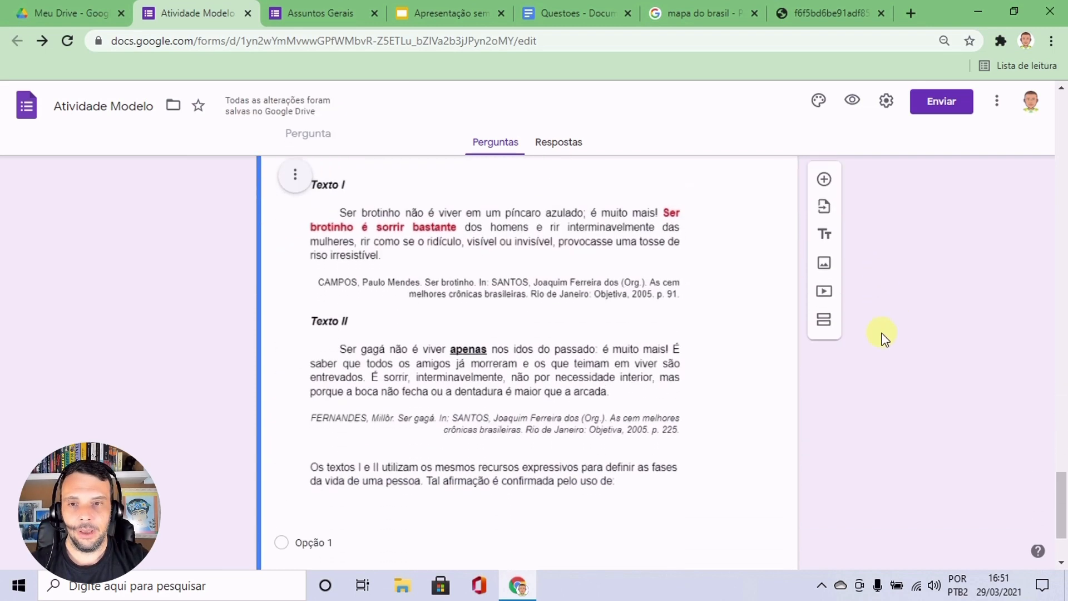
{"action": "scroll", "coordinate": [639, 348], "scroll_direction": "up", "scroll_amount": 1}
{"action": "scroll", "coordinate": [639, 352], "scroll_direction": "down", "scroll_amount": 1}
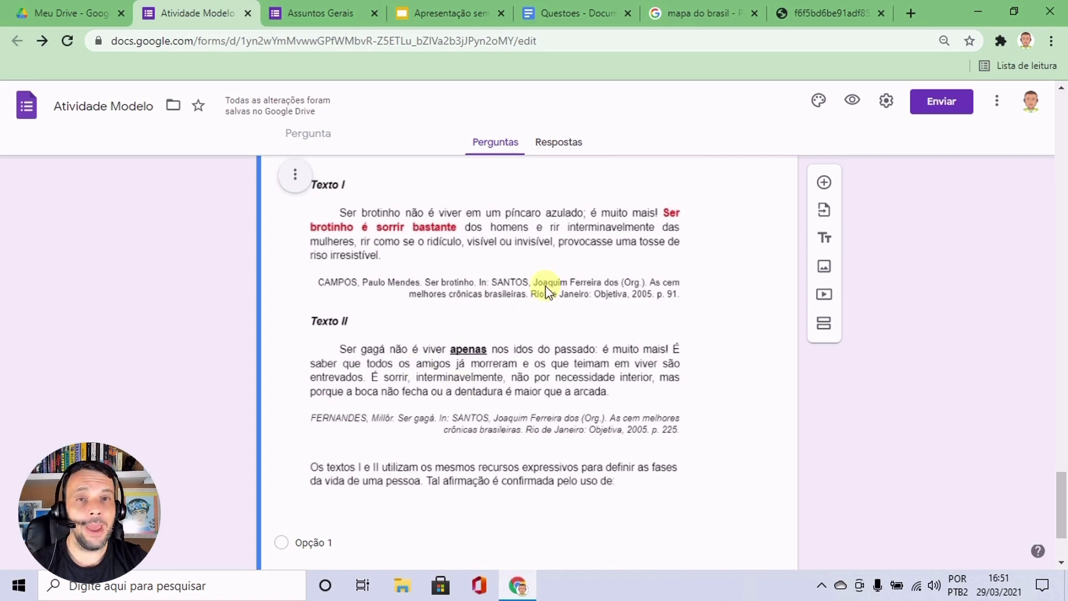
{"action": "left_click", "coordinate": [584, 358]}
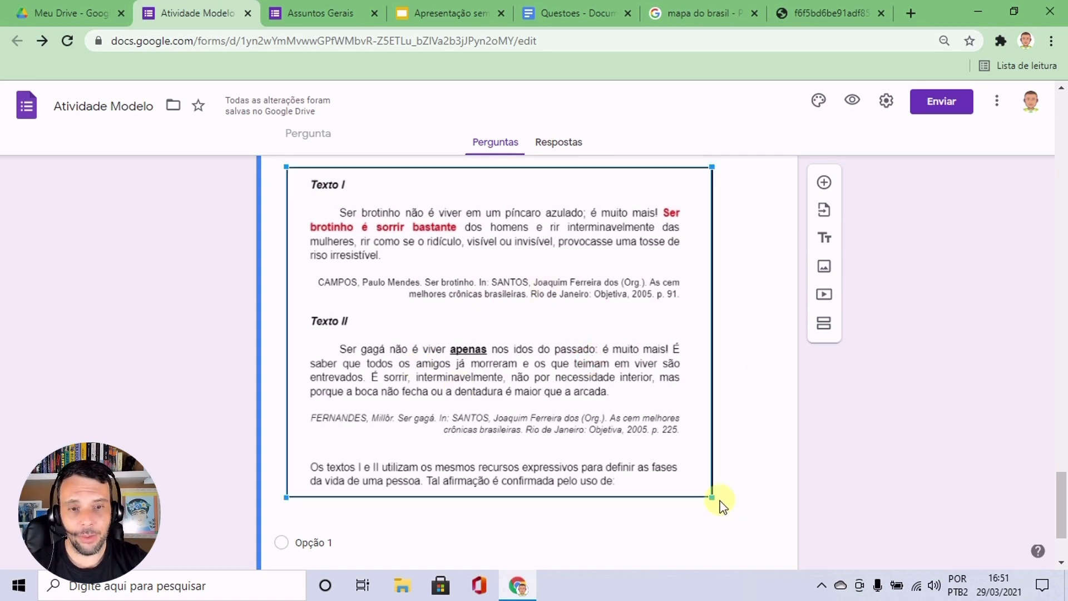
{"action": "mouse_move", "coordinate": [714, 500]}
{"action": "left_mouse_down"}
{"action": "mouse_move", "coordinate": [753, 526]}
{"action": "mouse_move", "coordinate": [649, 461]}
{"action": "mouse_move", "coordinate": [717, 496]}
{"action": "left_mouse_up"}
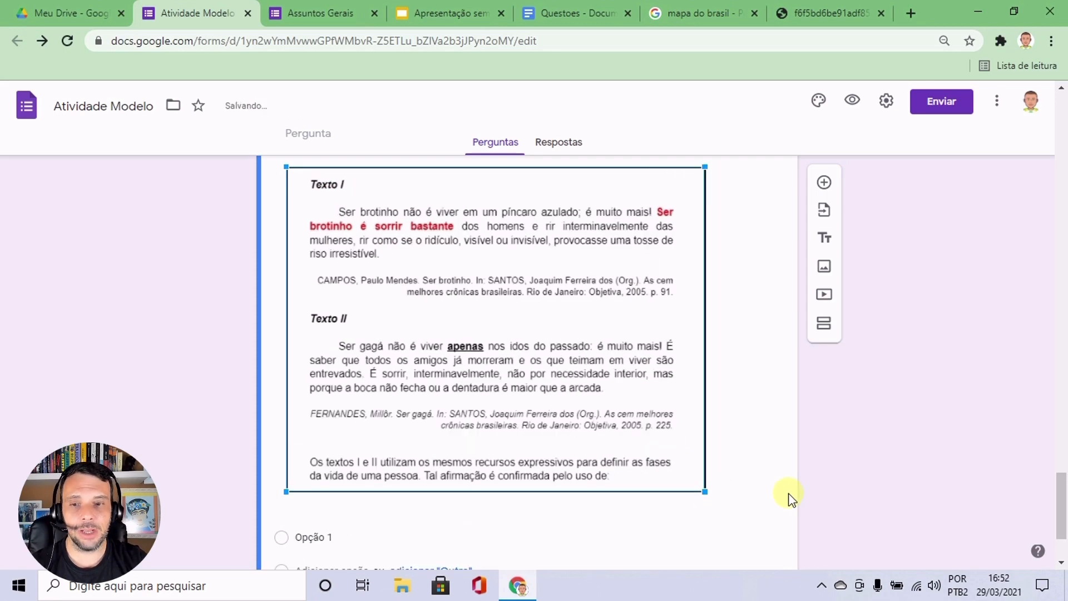
Align the texts image to the centre of the question.
{"action": "scroll", "coordinate": [389, 367], "scroll_direction": "up", "scroll_amount": 3}
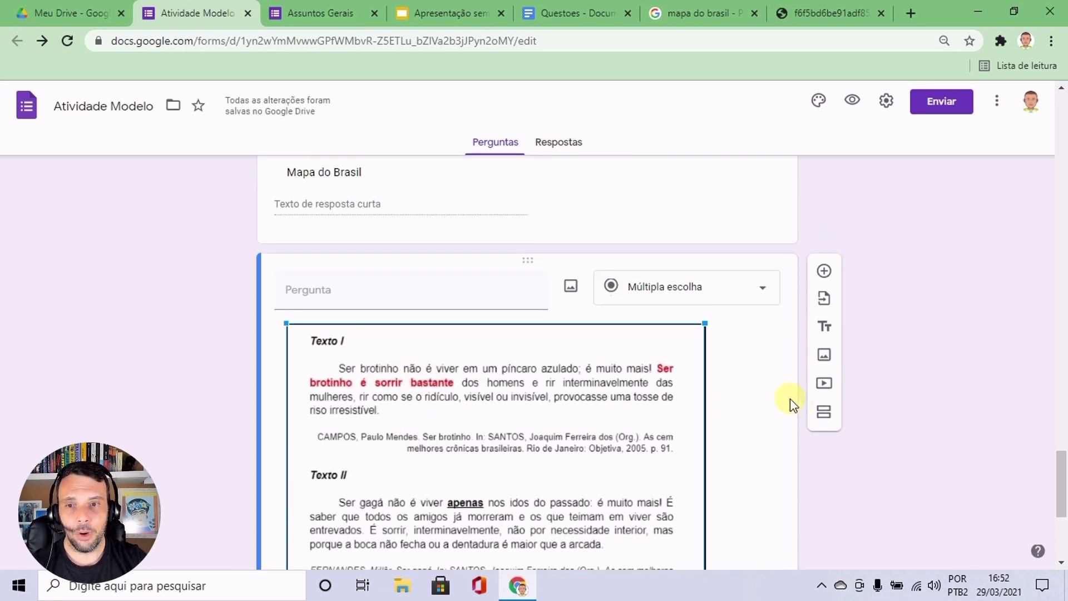
{"action": "left_click", "coordinate": [295, 334]}
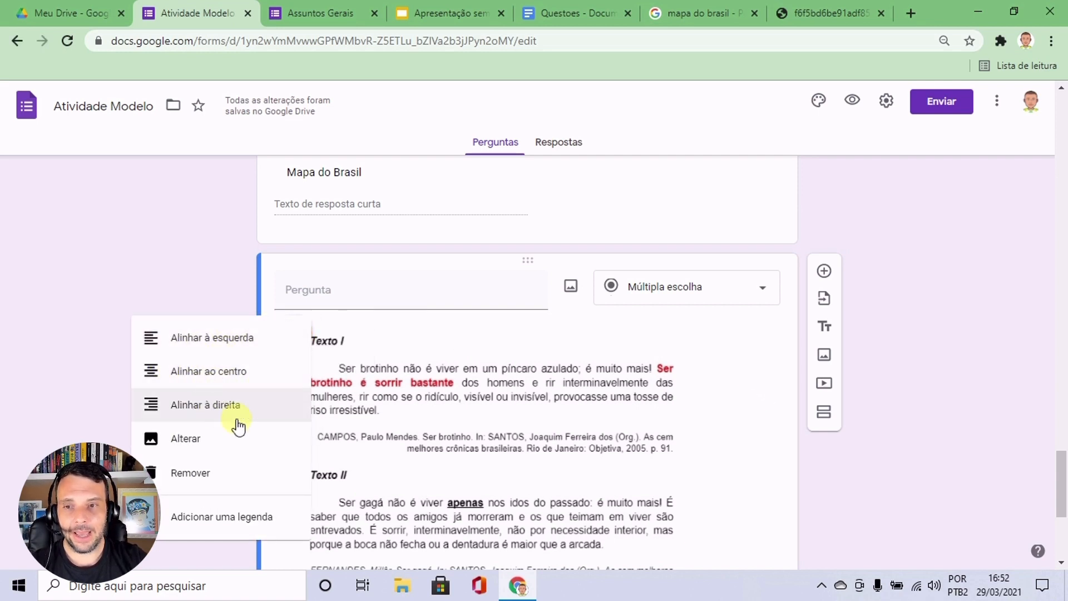
{"action": "left_click", "coordinate": [200, 371]}
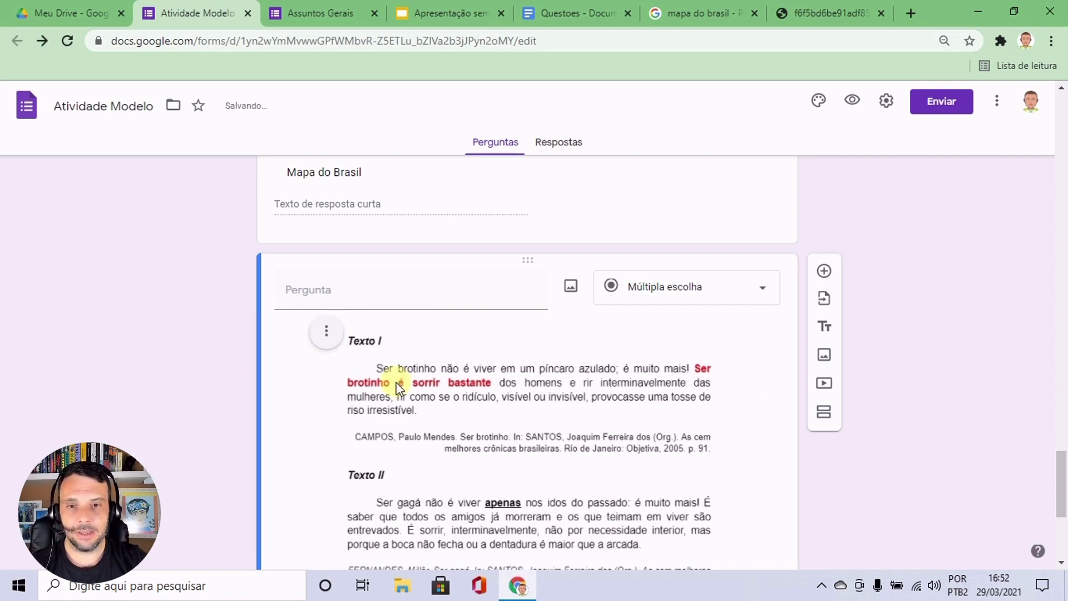
Check which options the texts image offers, including changing it, removing it and adding a caption.
{"action": "scroll", "coordinate": [511, 389], "scroll_direction": "down", "scroll_amount": 1}
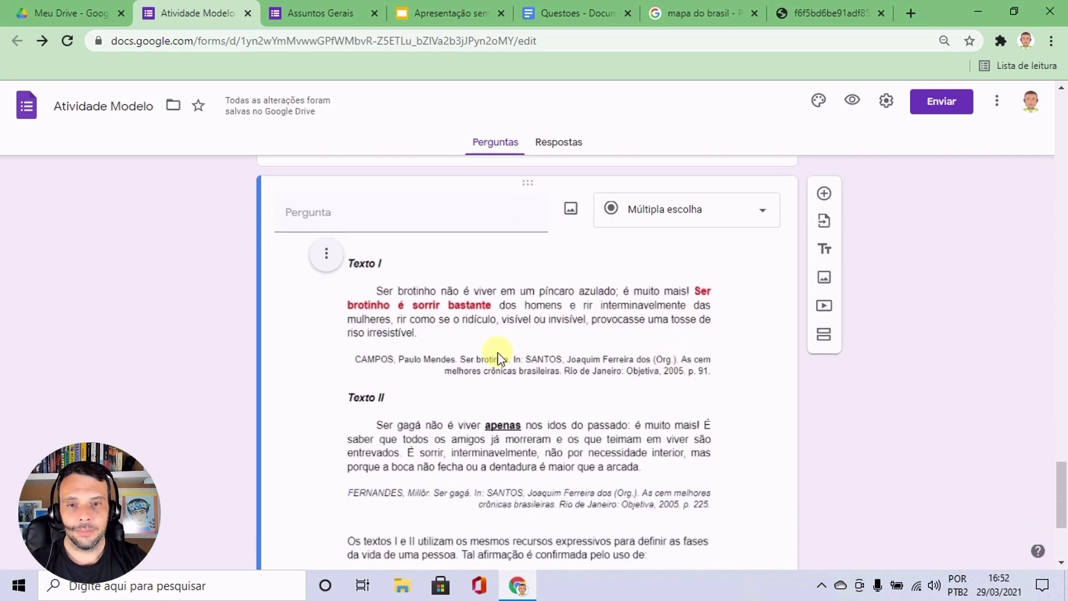
{"action": "left_click", "coordinate": [313, 256]}
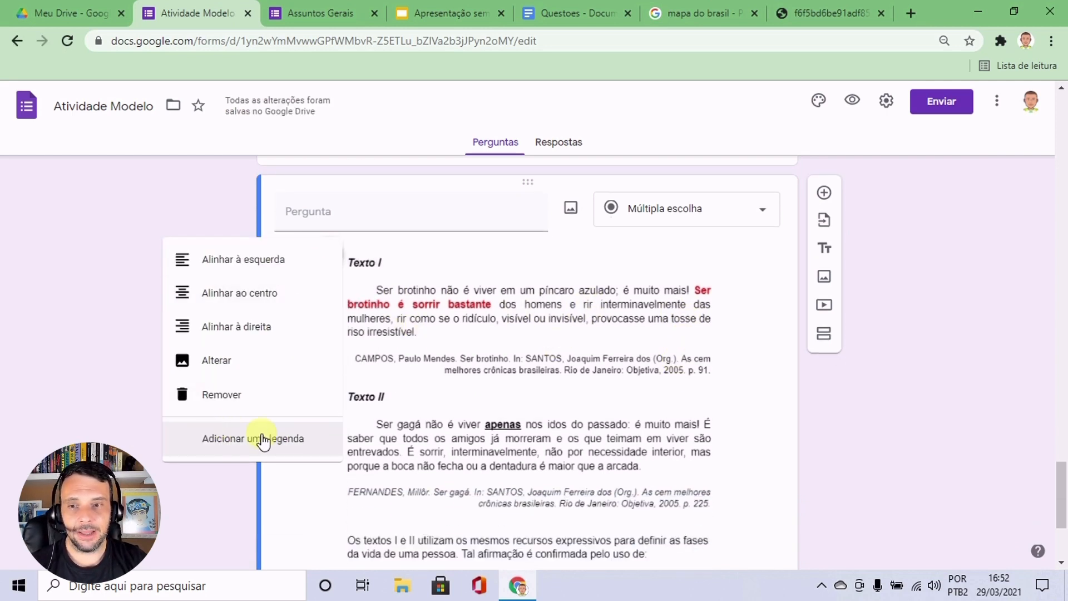
{"action": "left_click", "coordinate": [761, 332]}
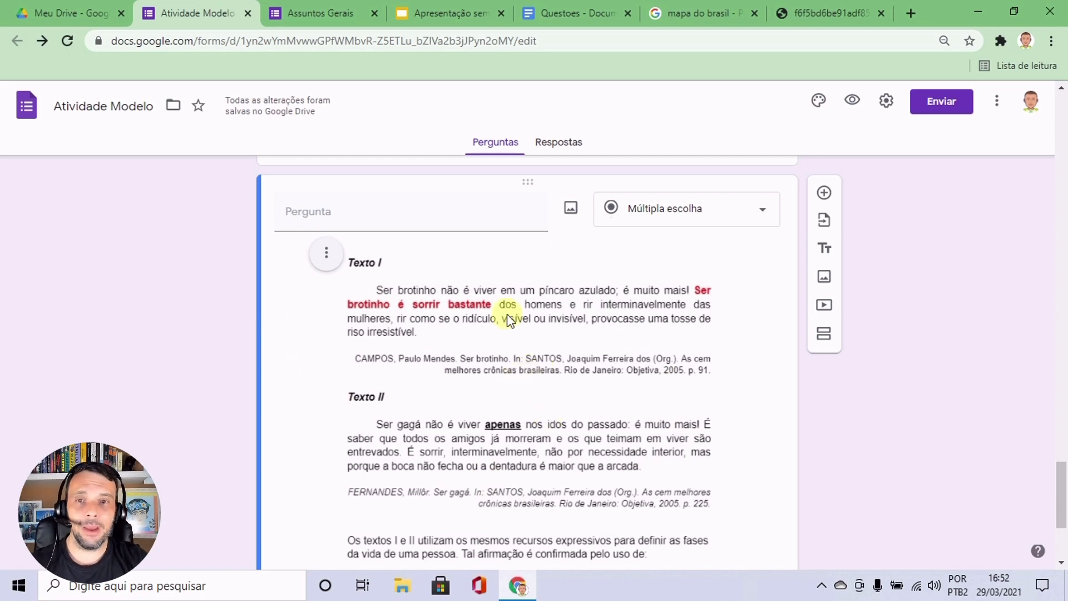
Enter "Questão 05." as the title of the new question and select that title text.
{"action": "left_click", "coordinate": [398, 216]}
{"action": "type", "text": "Questão 0"}
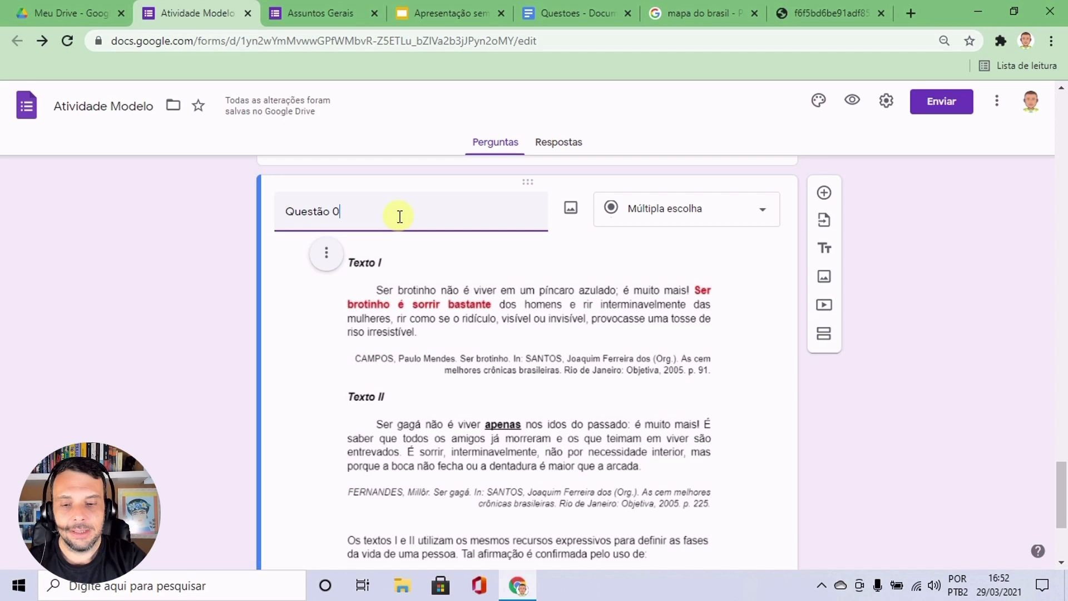
{"action": "type", "text": "5."}
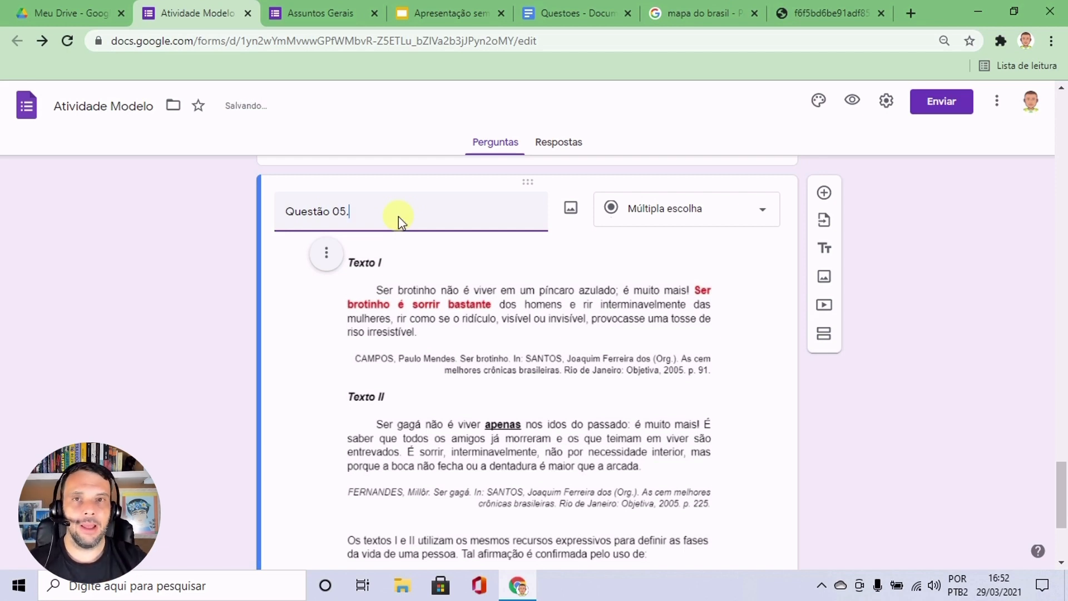
{"action": "left_click_drag", "start_coordinate": [382, 215], "coordinate": [272, 217]}
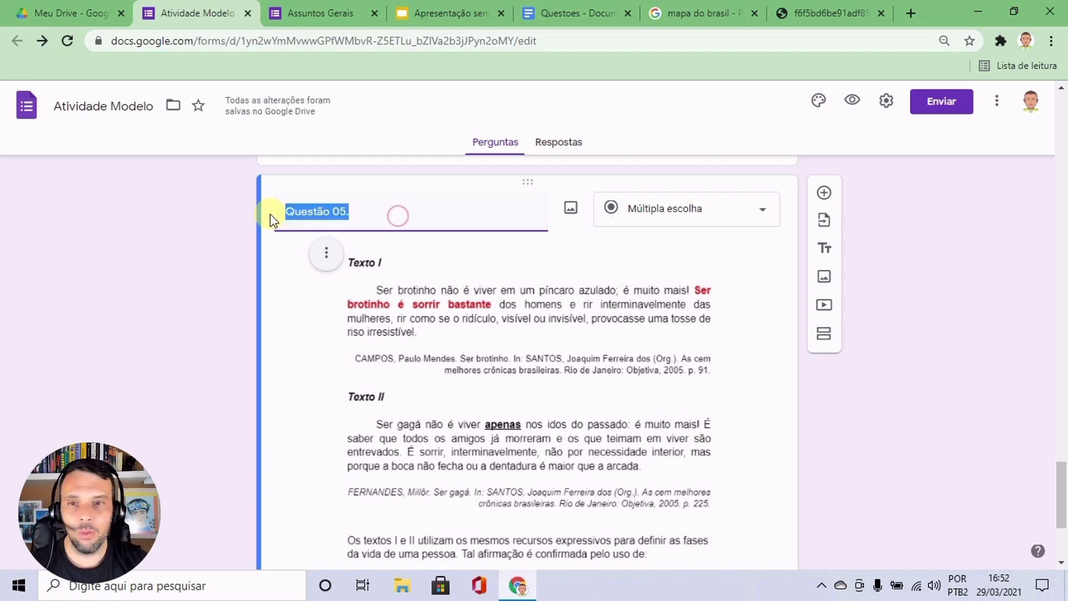
Clear the title of the question with the Texto I and Texto II image, leaving it blank.
{"action": "type", "text": "0"}
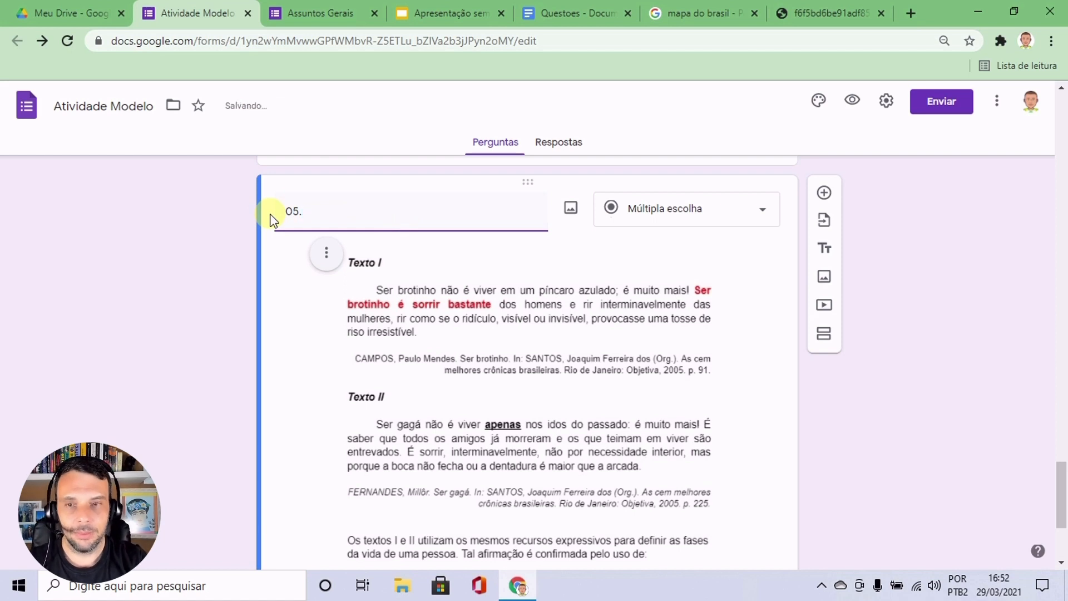
{"action": "key", "text": "BackSpace"}
{"action": "key", "text": "BackSpace"}
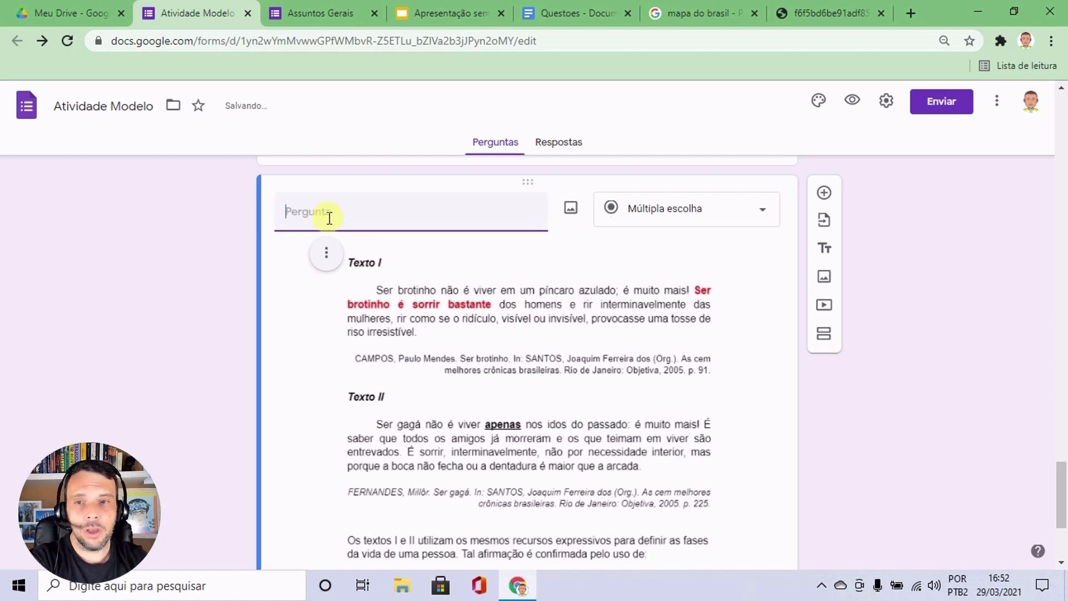
{"action": "left_click", "coordinate": [756, 294]}
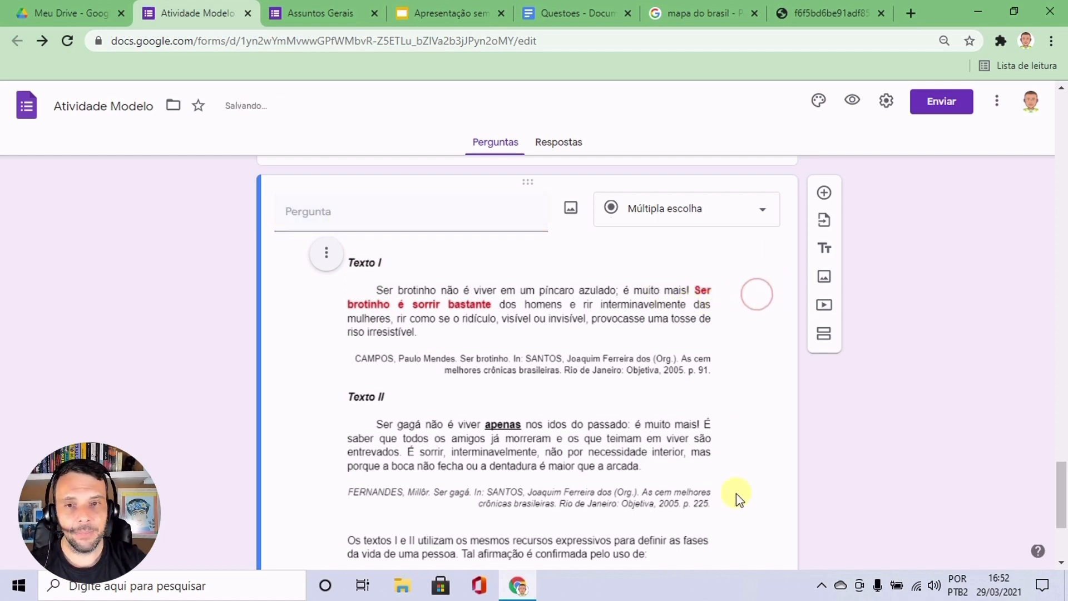
Preview the form and examine the map question and the texts question as respondents see them.
{"action": "scroll", "coordinate": [689, 401], "scroll_direction": "down", "scroll_amount": 3}
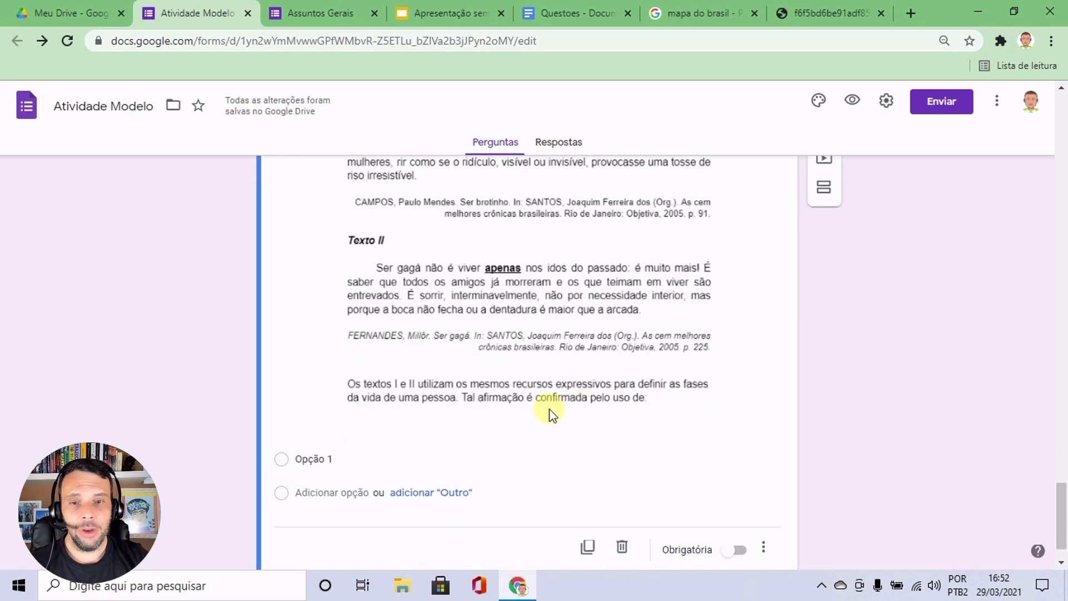
{"action": "scroll", "coordinate": [617, 432], "scroll_direction": "up", "scroll_amount": 3}
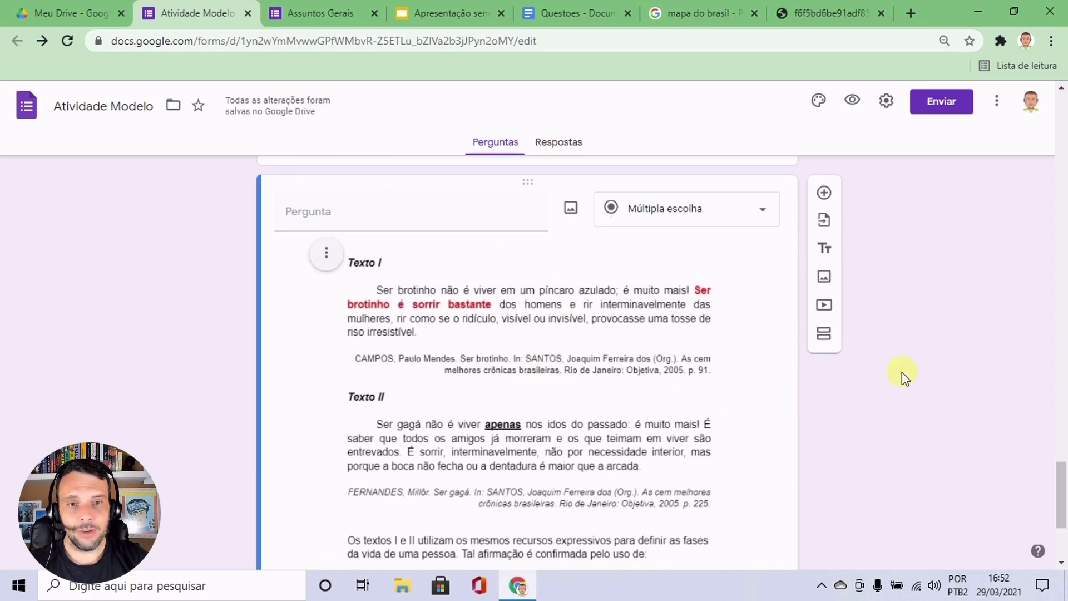
{"action": "scroll", "coordinate": [902, 372], "scroll_direction": "up", "scroll_amount": 20}
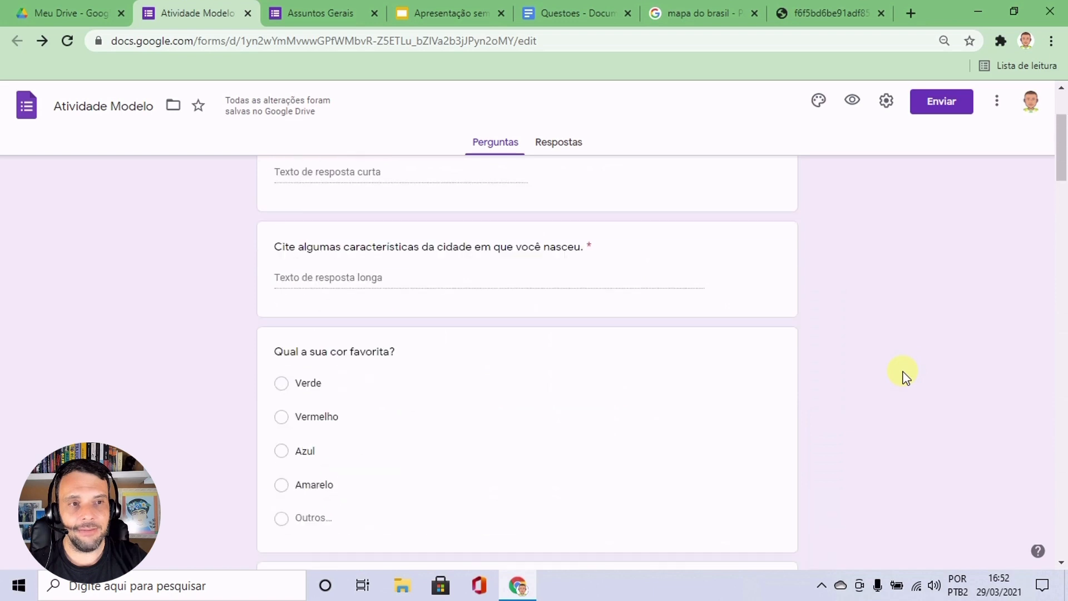
{"action": "scroll", "coordinate": [903, 371], "scroll_direction": "up", "scroll_amount": 3}
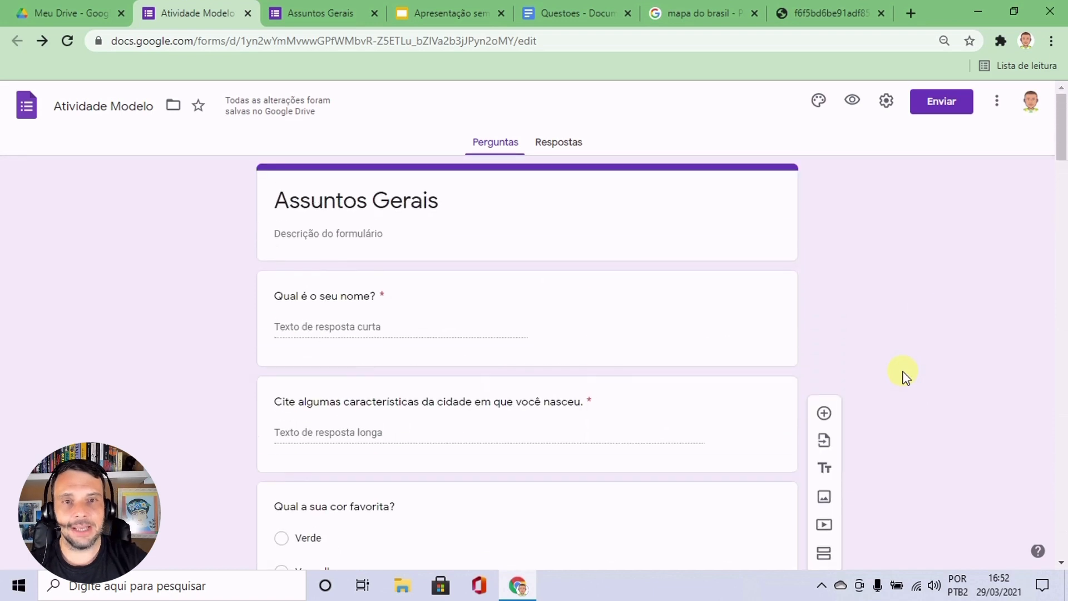
{"action": "left_click", "coordinate": [853, 103]}
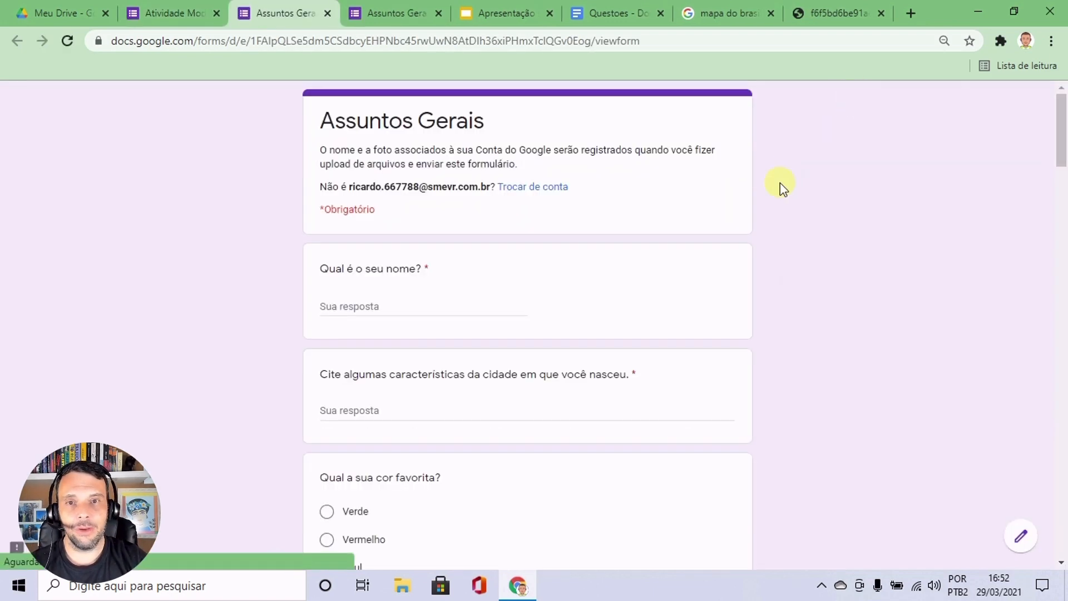
{"action": "left_click_drag", "start_coordinate": [1060, 119], "coordinate": [1064, 433]}
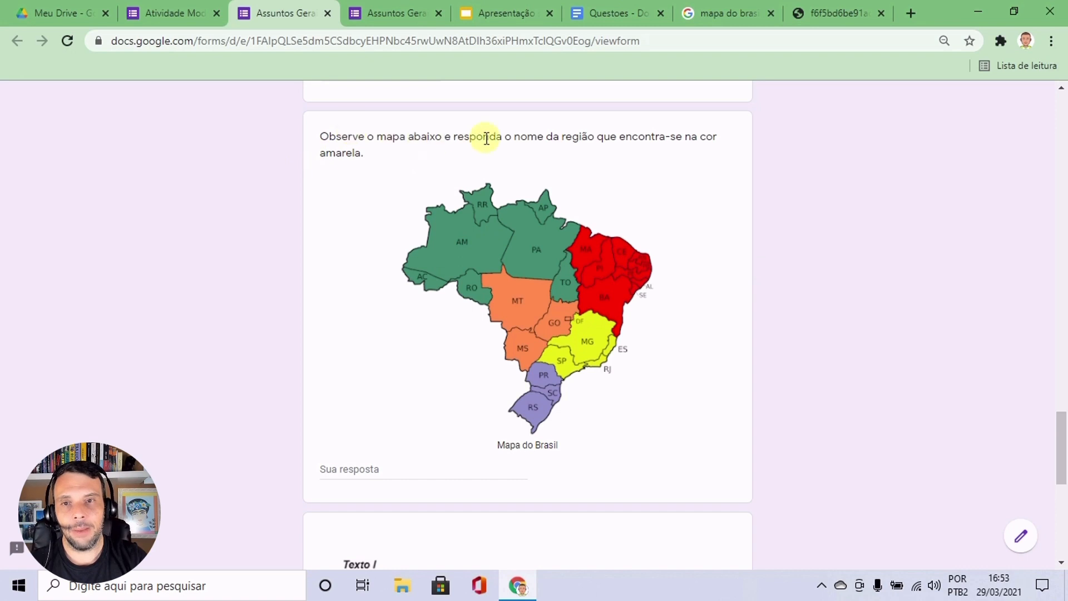
{"action": "left_click_drag", "start_coordinate": [323, 136], "coordinate": [386, 155]}
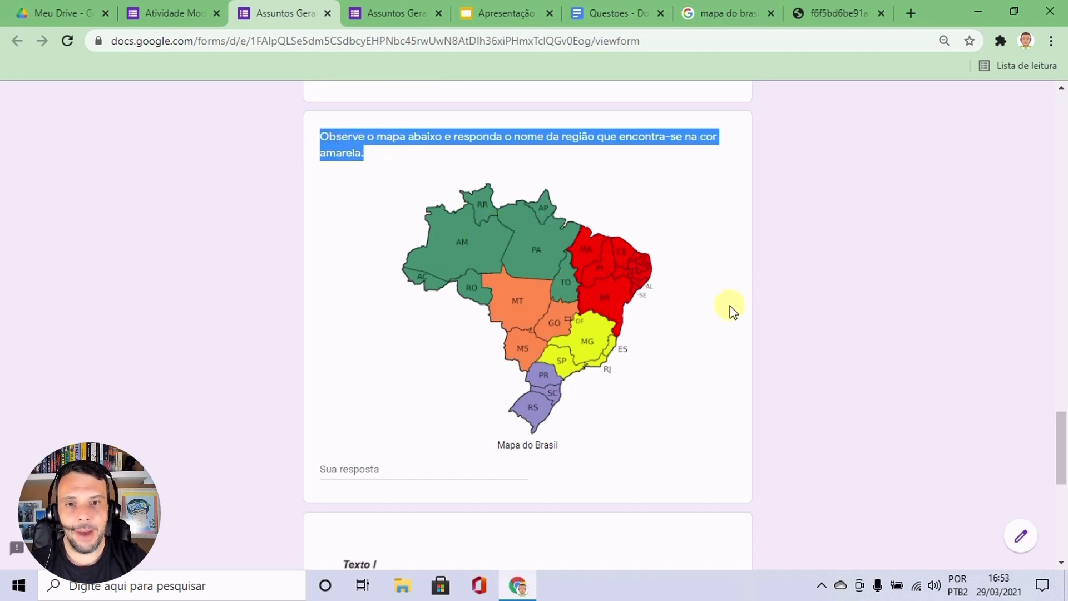
{"action": "scroll", "coordinate": [732, 306], "scroll_direction": "down", "scroll_amount": 7}
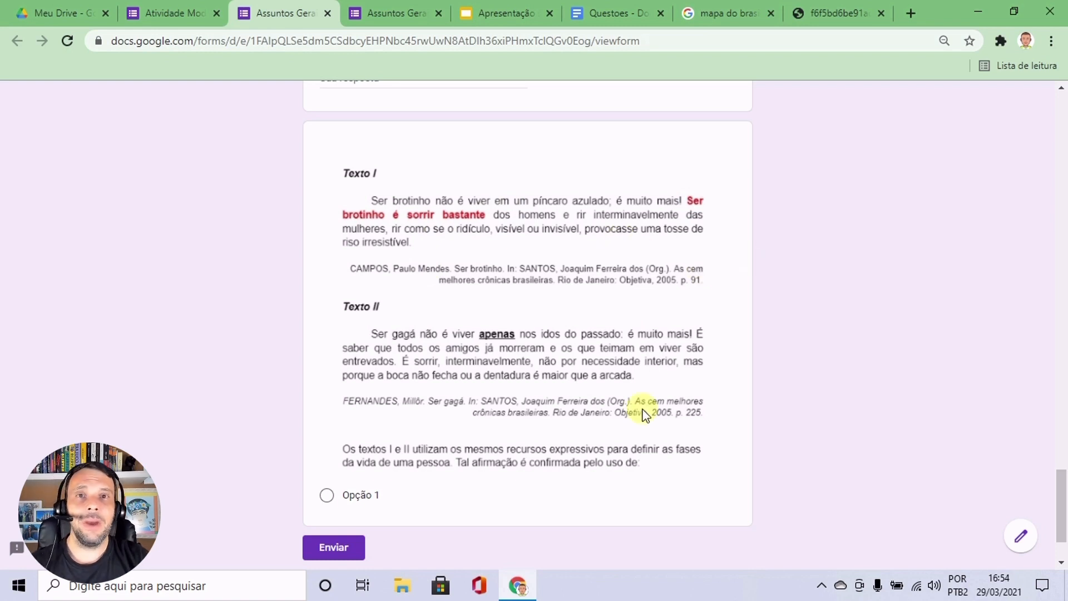
Return to the form editor and review the texts question from its title field down to its answer options.
{"action": "left_click", "coordinate": [172, 13]}
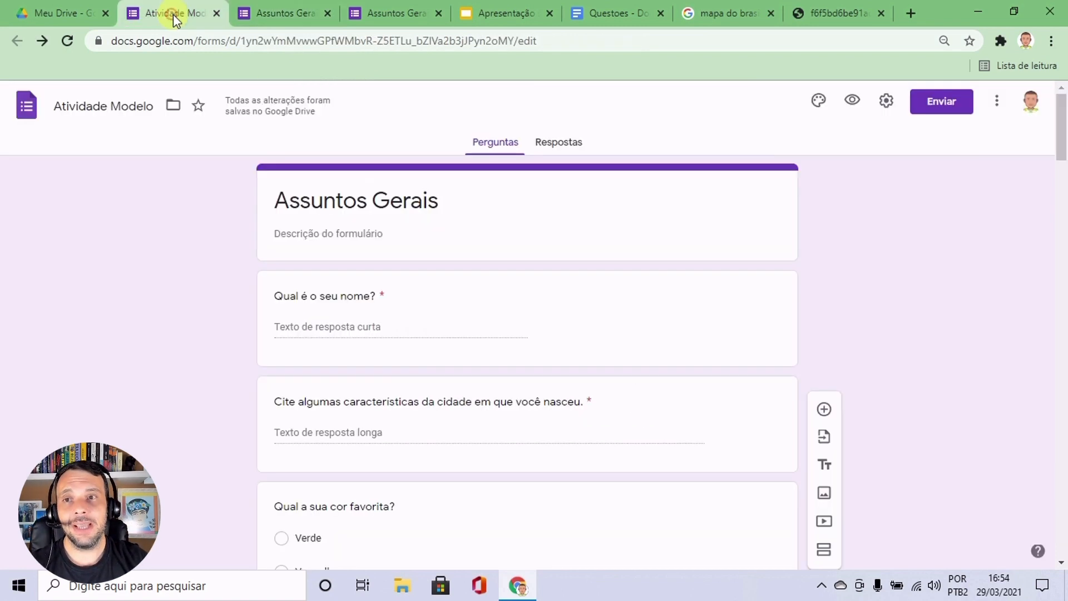
{"action": "left_click_drag", "start_coordinate": [1060, 136], "coordinate": [1065, 507]}
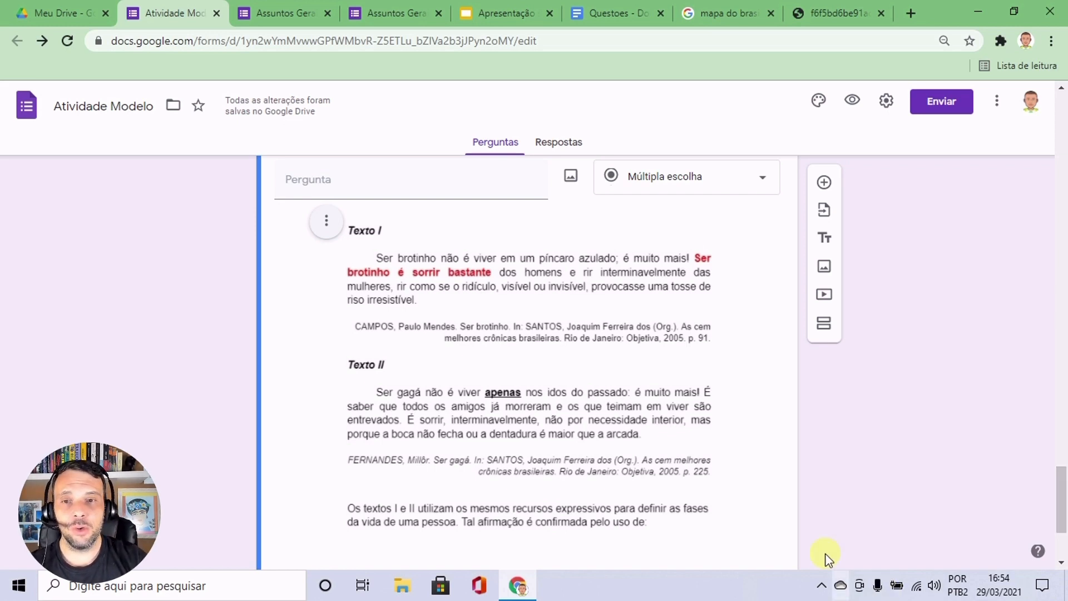
{"action": "scroll", "coordinate": [576, 433], "scroll_direction": "up", "scroll_amount": 3}
{"action": "left_click", "coordinate": [382, 339]}
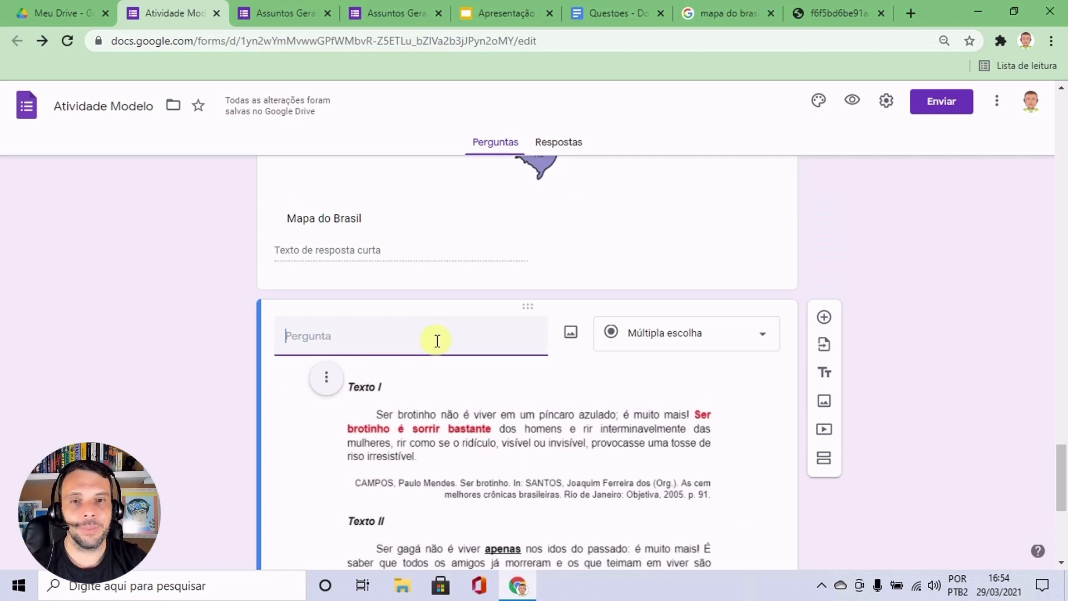
{"action": "scroll", "coordinate": [937, 455], "scroll_direction": "down", "scroll_amount": 5}
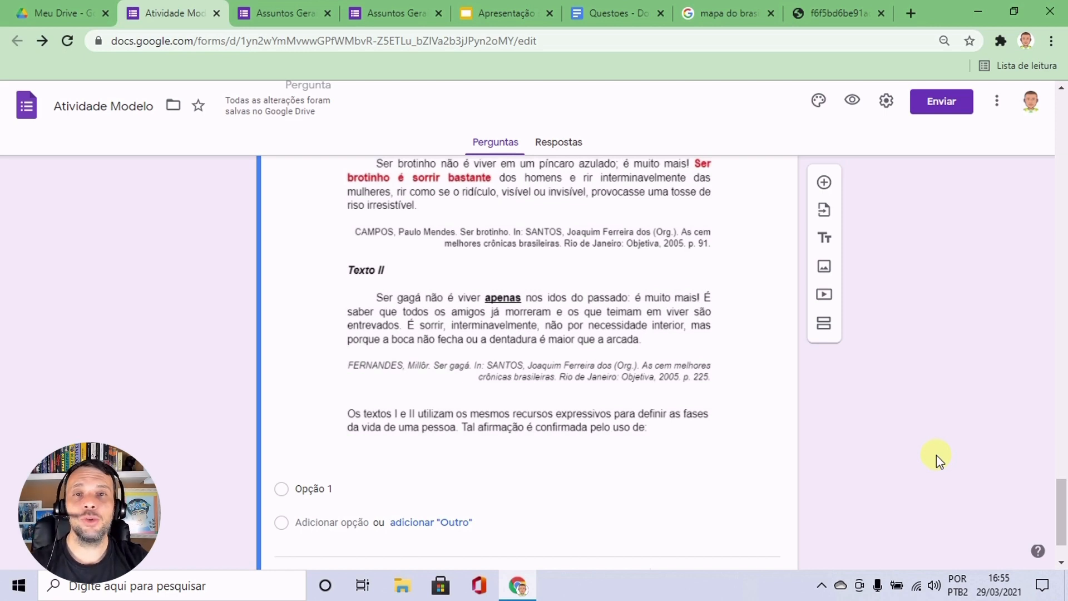
{"action": "scroll", "coordinate": [919, 469], "scroll_direction": "down", "scroll_amount": 2}
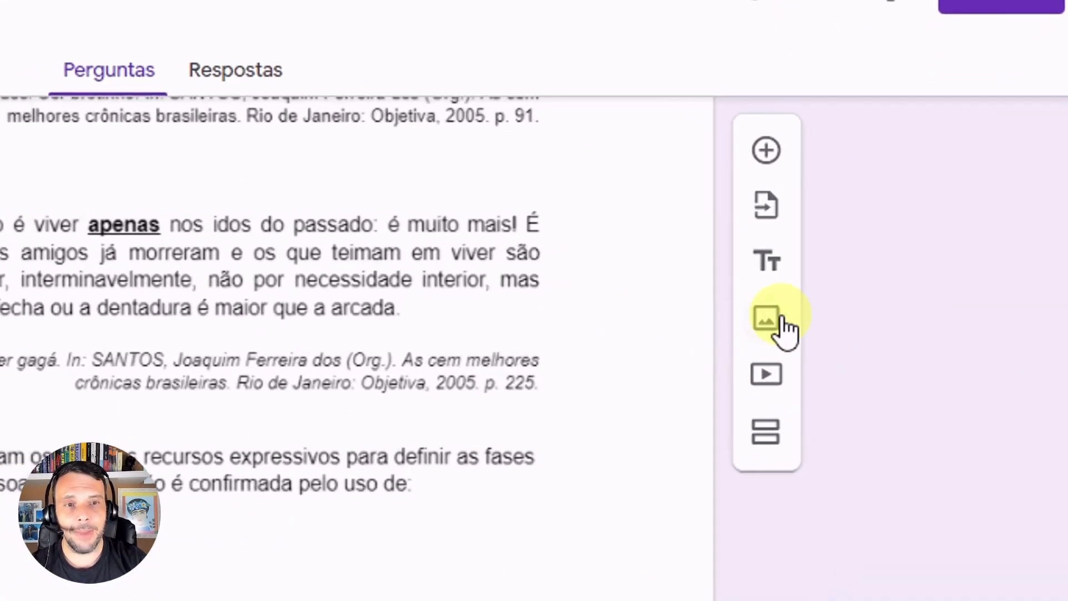
Add a standalone image below the texts question, using Planeta Terra.jpg from the Arquivo folder in Google Drive.
{"action": "left_click", "coordinate": [770, 329]}
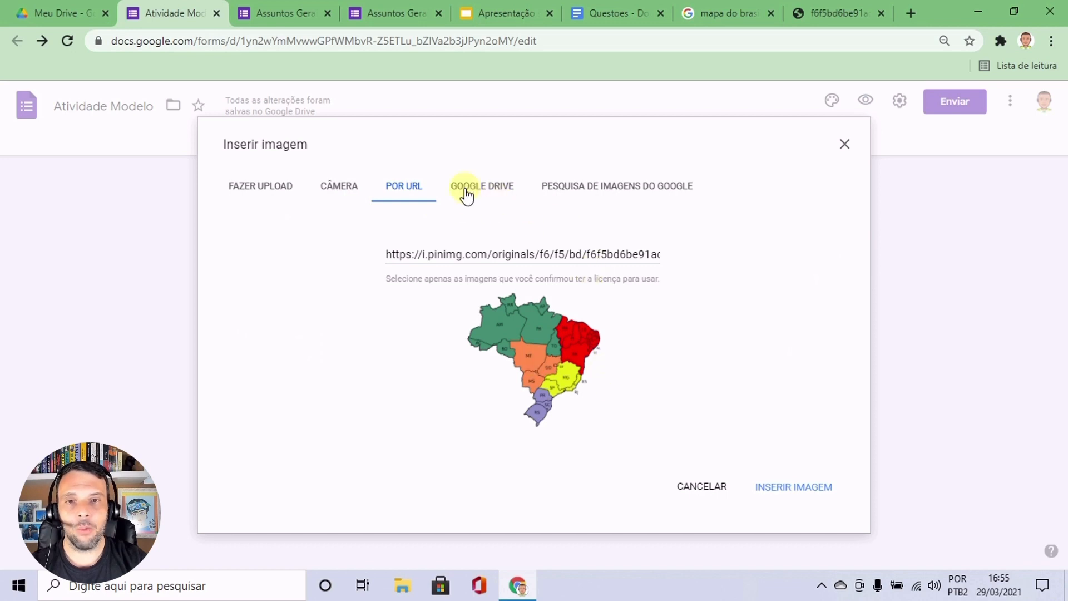
{"action": "left_click", "coordinate": [493, 193]}
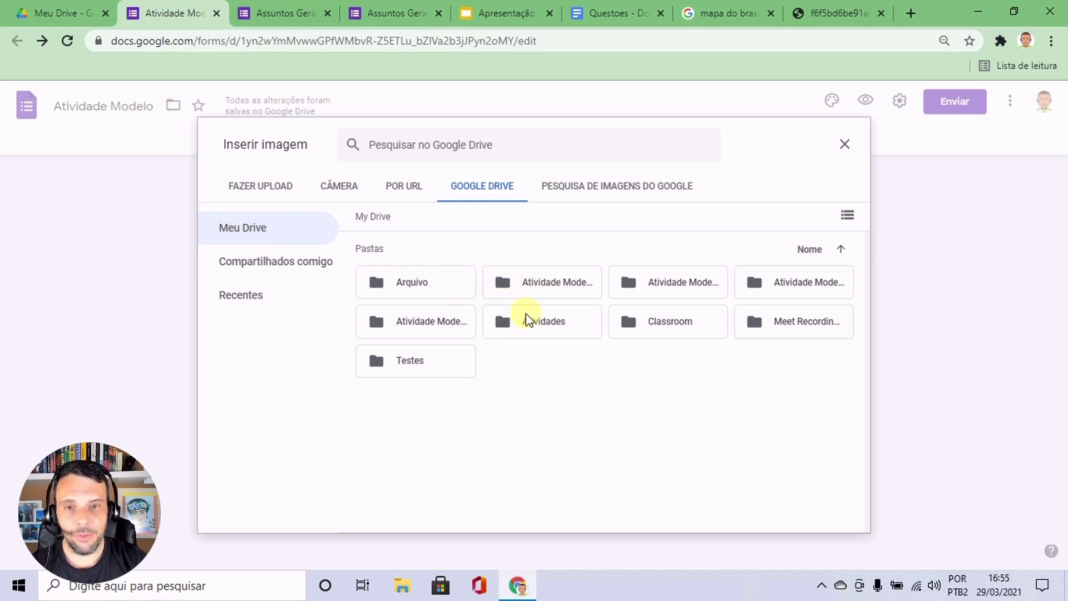
{"action": "double_click", "coordinate": [561, 327]}
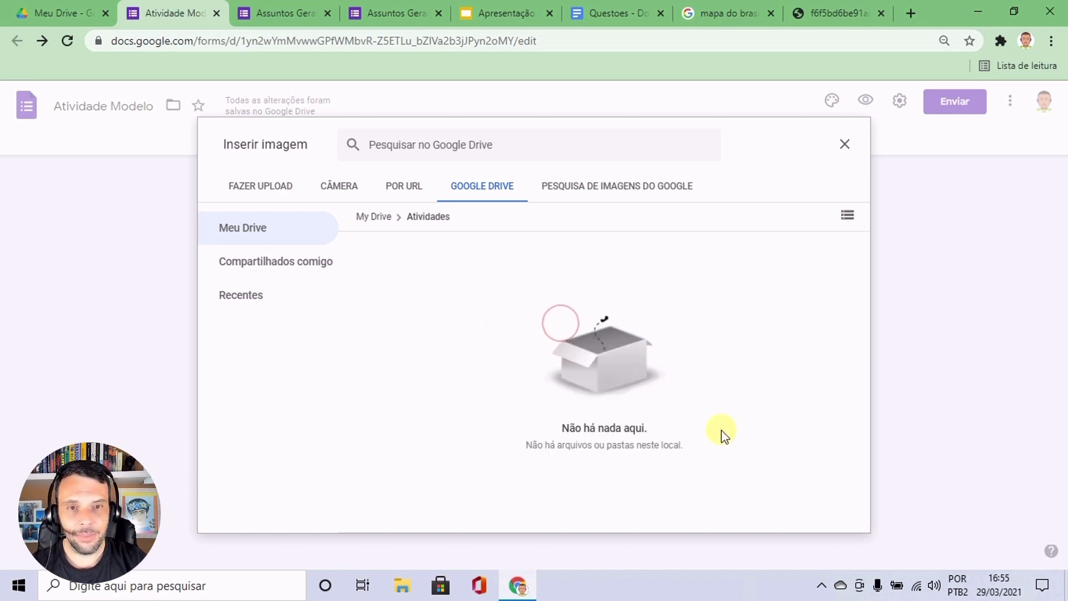
{"action": "left_click", "coordinate": [374, 216]}
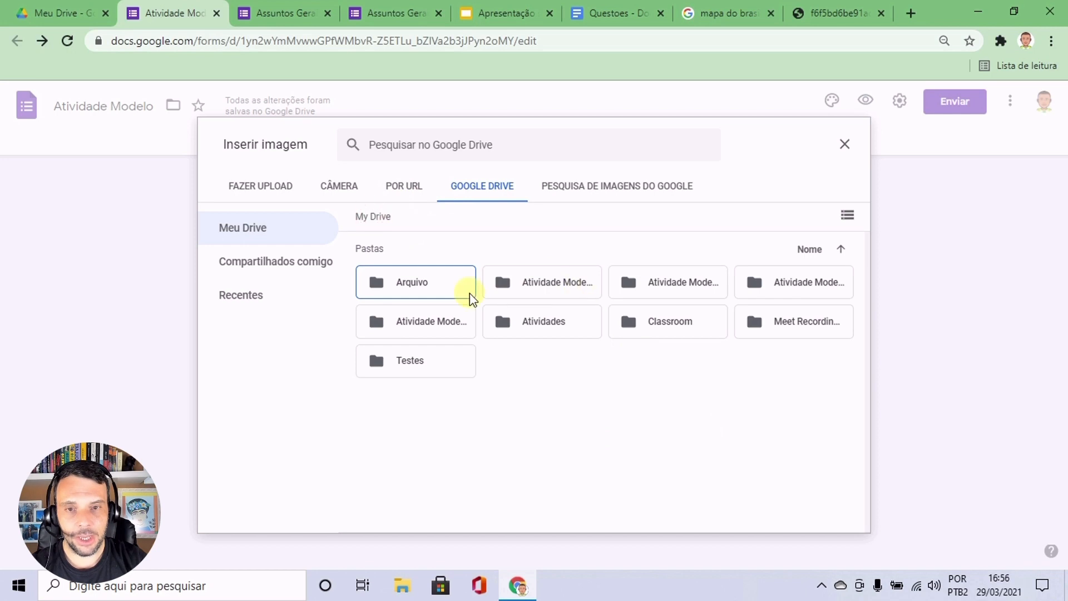
{"action": "double_click", "coordinate": [445, 292]}
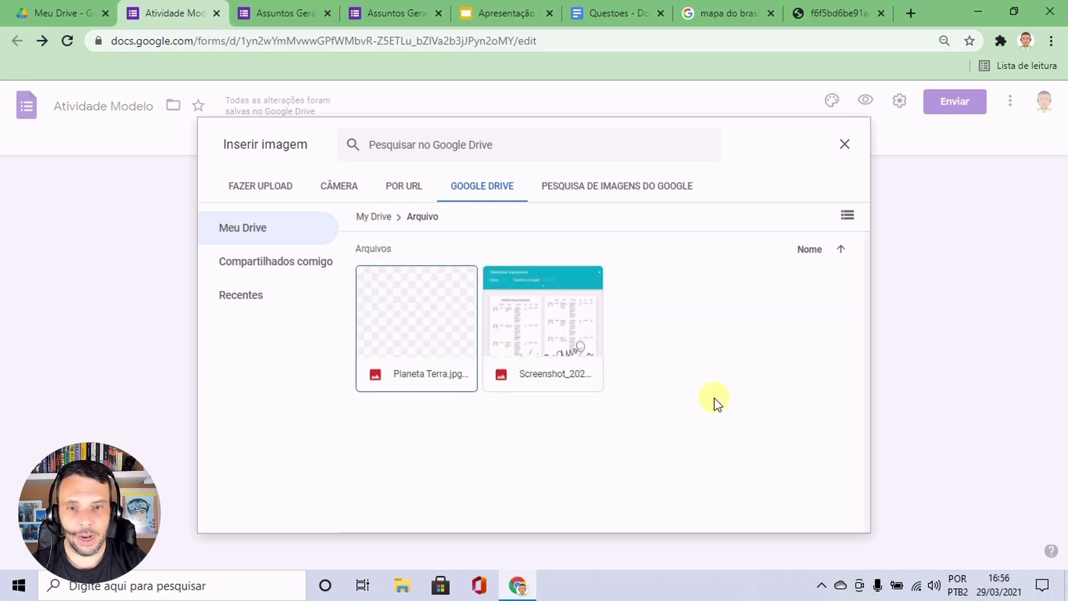
{"action": "left_click", "coordinate": [389, 335]}
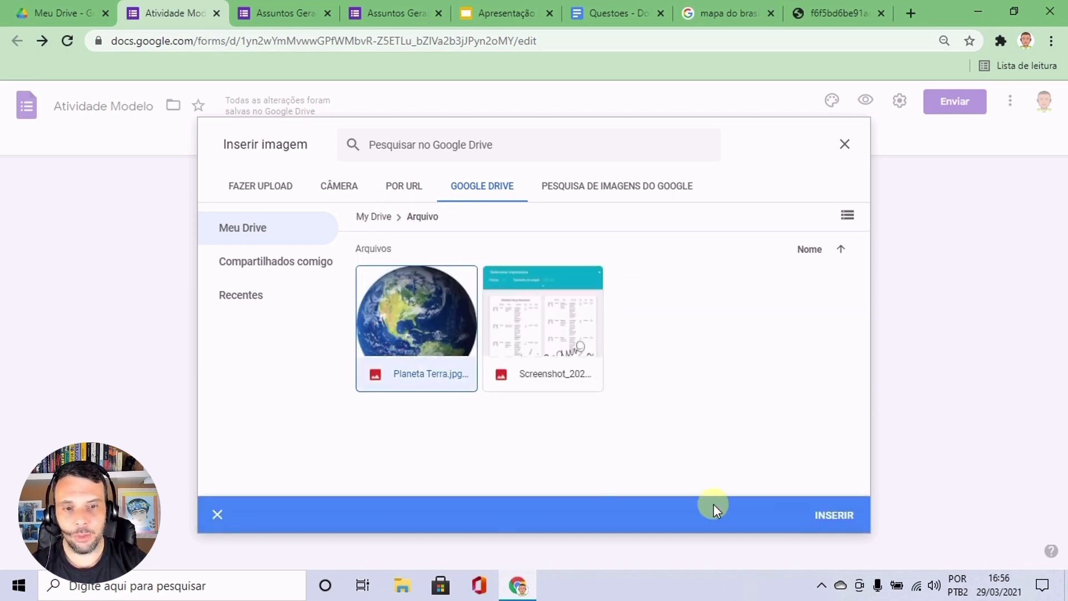
{"action": "left_click", "coordinate": [842, 516]}
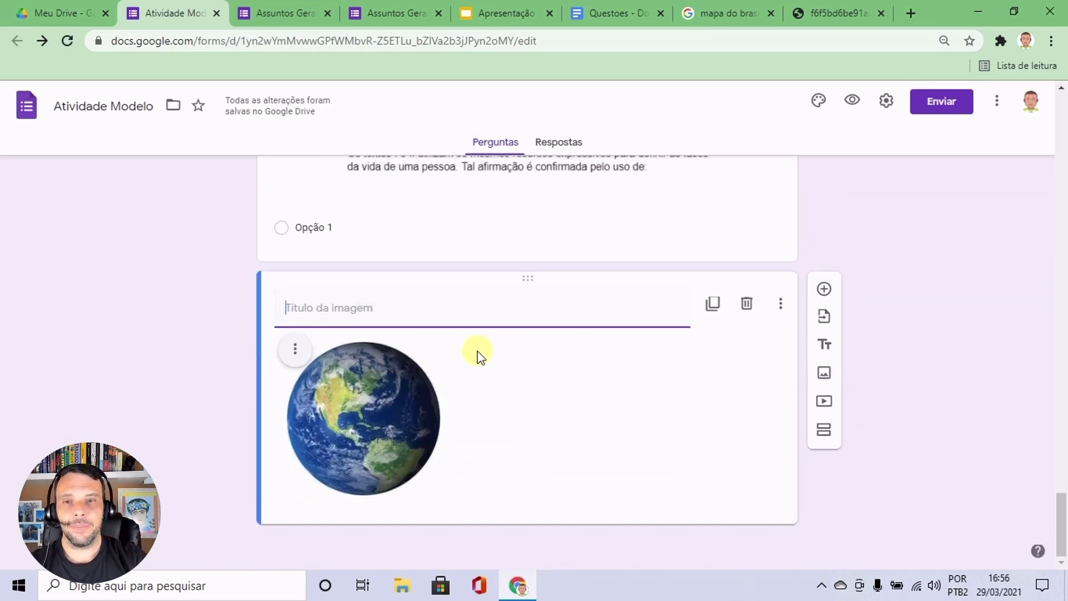
Enlarge the Planet Earth image slightly, keeping its proportions, and align it to the centre.
{"action": "scroll", "coordinate": [589, 184], "scroll_direction": "up", "scroll_amount": 3}
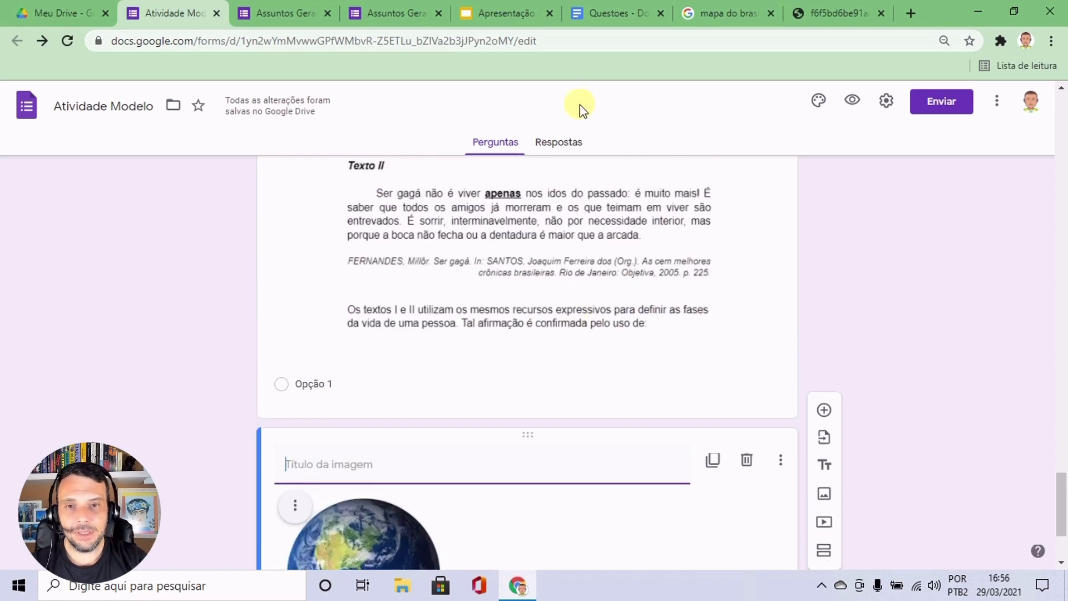
{"action": "scroll", "coordinate": [640, 350], "scroll_direction": "down", "scroll_amount": 3}
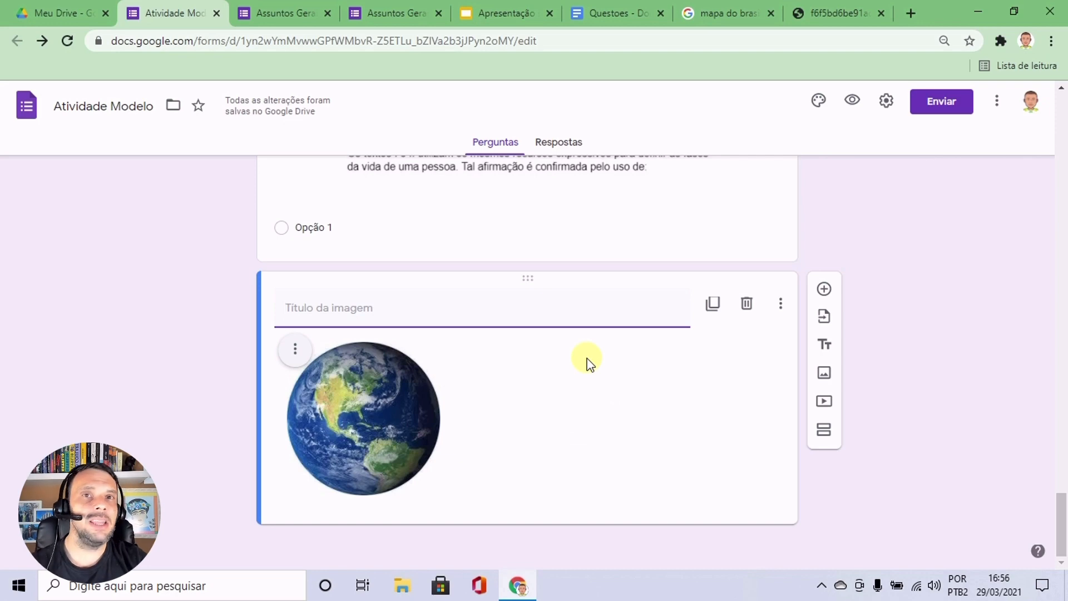
{"action": "left_click", "coordinate": [424, 405]}
{"action": "left_click_drag", "start_coordinate": [439, 495], "coordinate": [476, 507]}
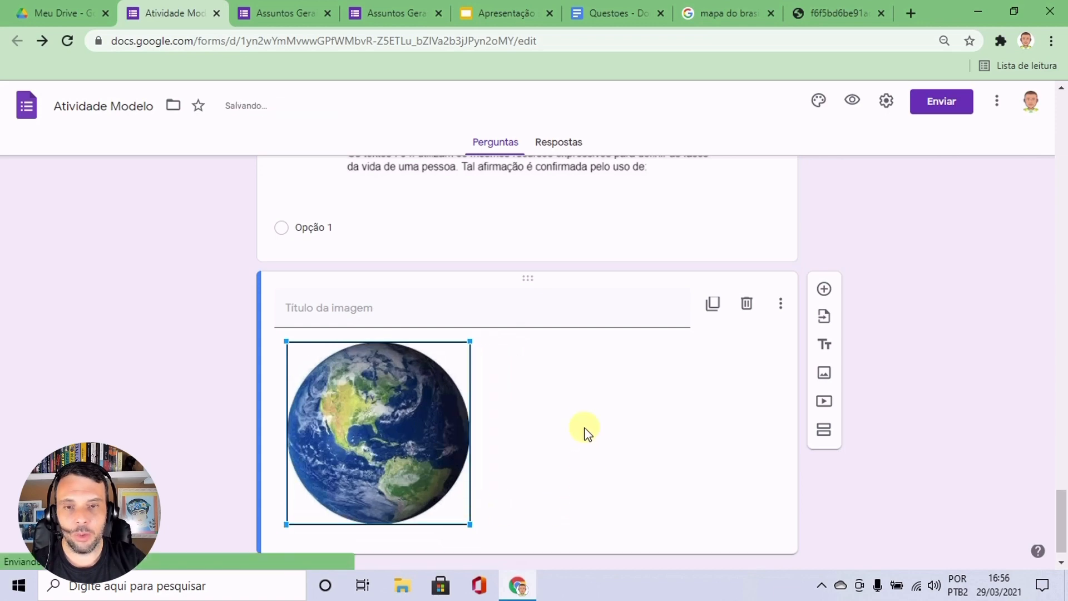
{"action": "left_click", "coordinate": [402, 402]}
{"action": "left_click", "coordinate": [589, 412]}
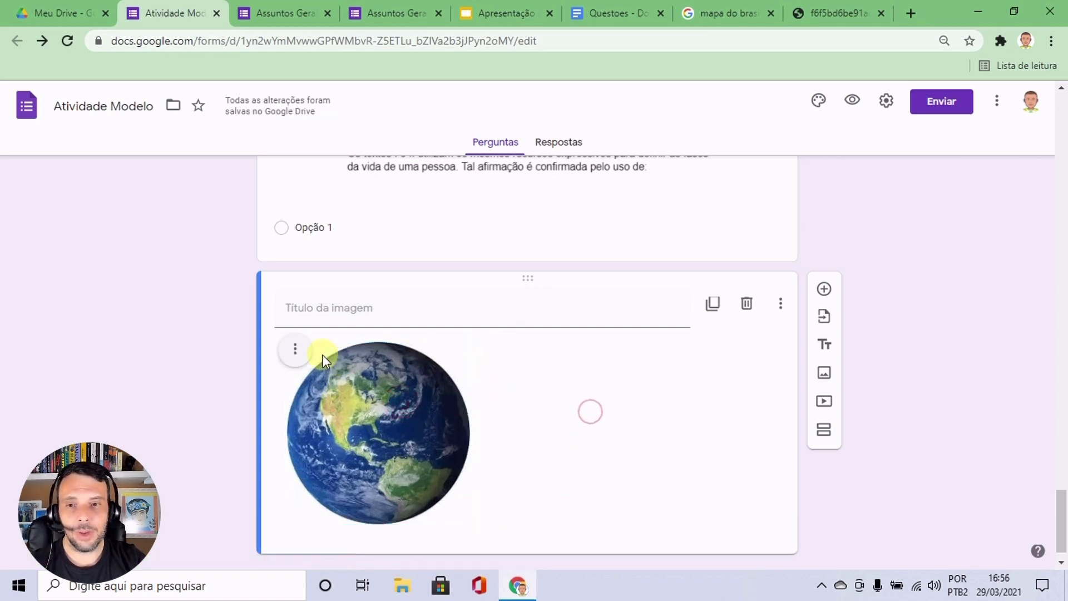
{"action": "left_click", "coordinate": [295, 349]}
{"action": "left_click", "coordinate": [261, 398]}
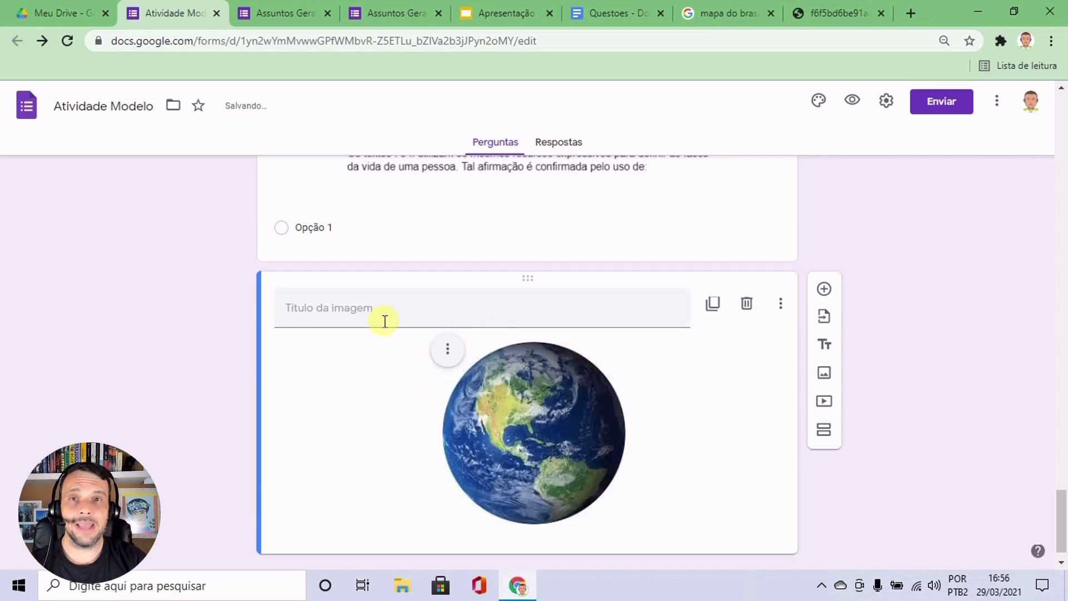
Title the Planet Earth image "Observe a imagem abaixo e responda às questões seguintes.".
{"action": "left_click", "coordinate": [295, 305]}
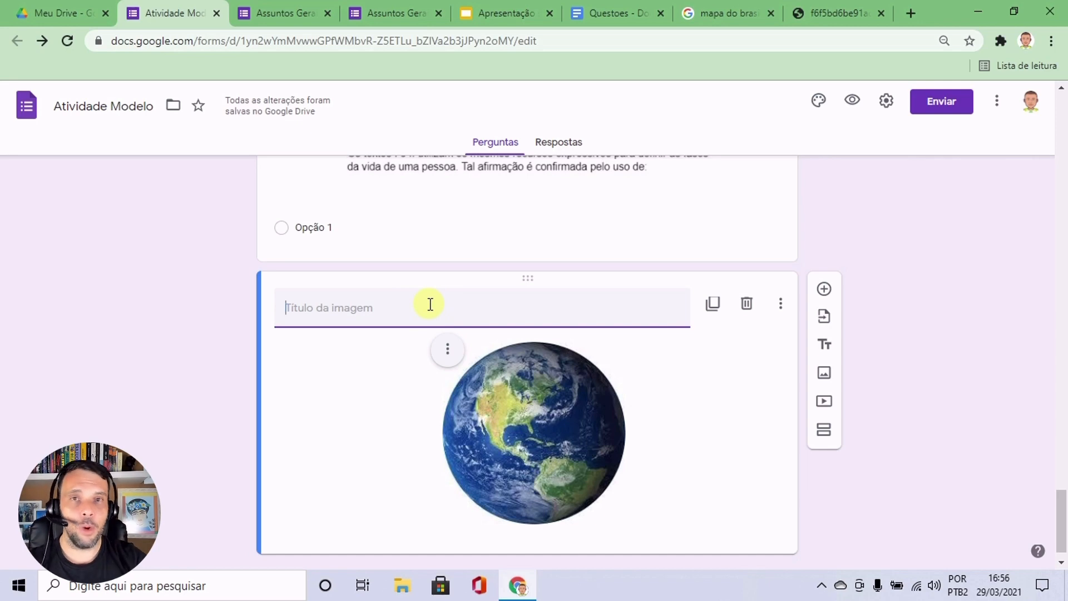
{"action": "type", "text": "Obser"}
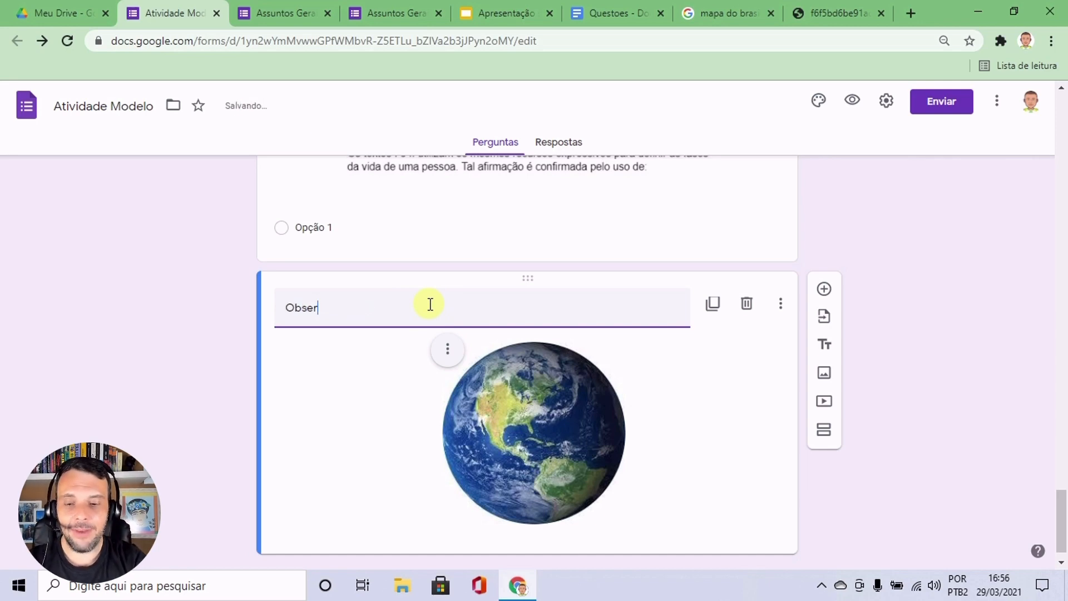
{"action": "type", "text": "ve a imagem aba"}
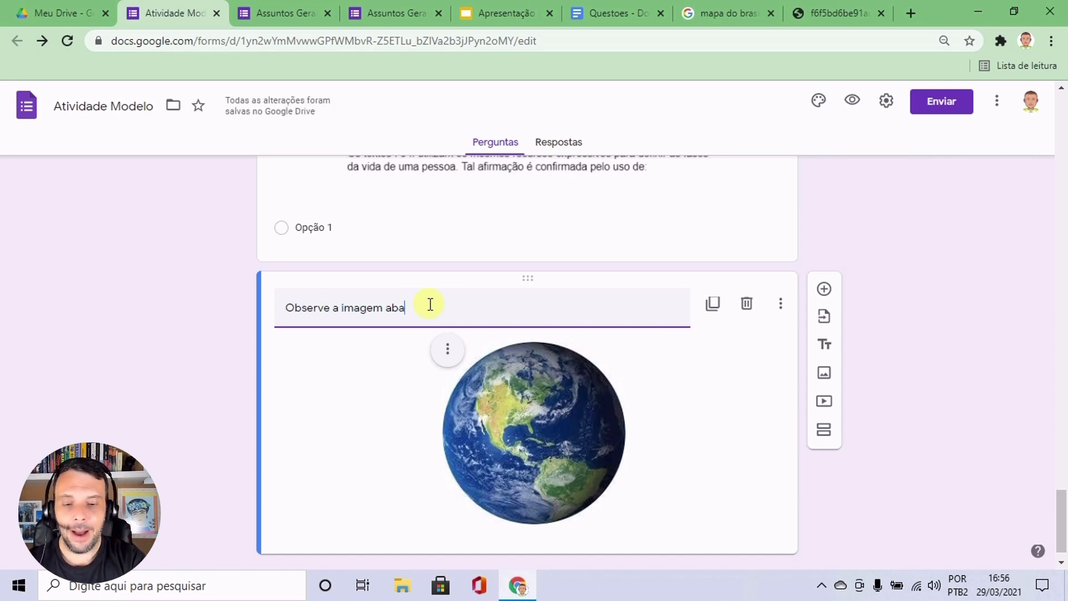
{"action": "type", "text": "ixo e respond"}
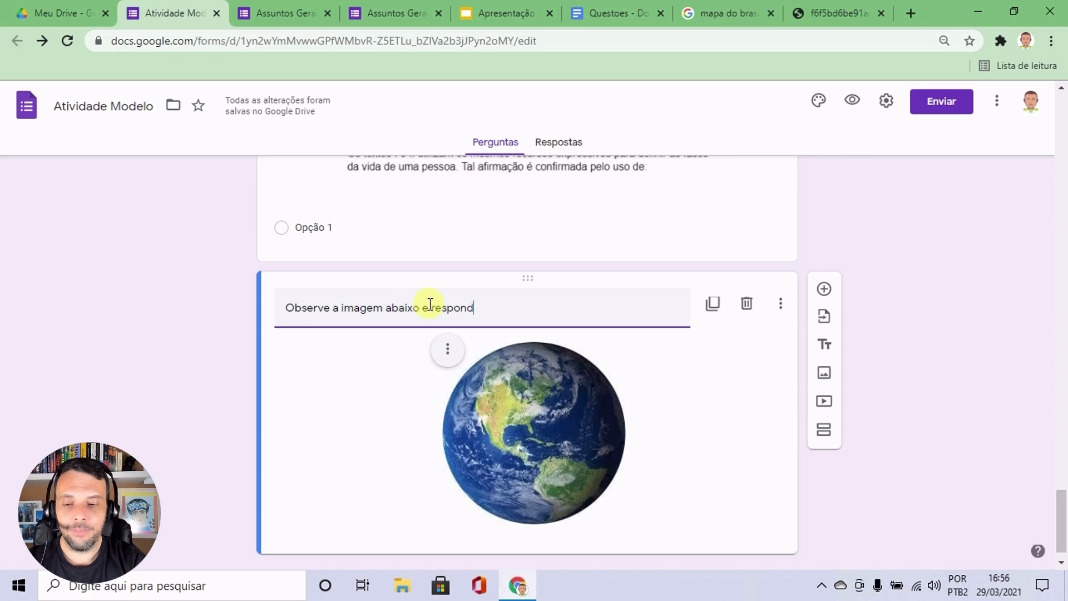
{"action": "type", "text": "a às quest"}
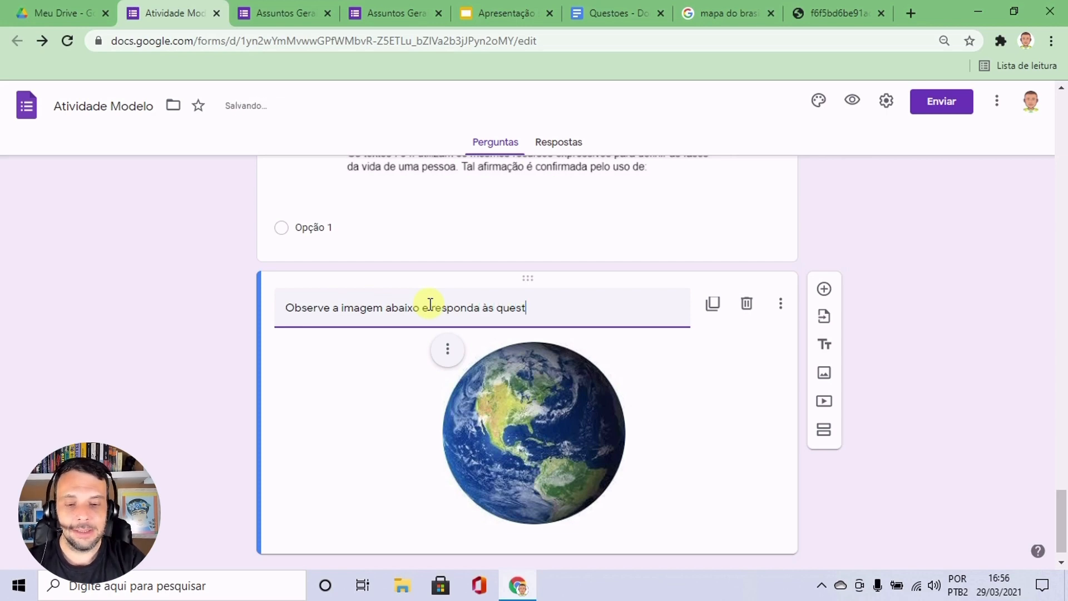
{"action": "type", "text": "ões seguintes"}
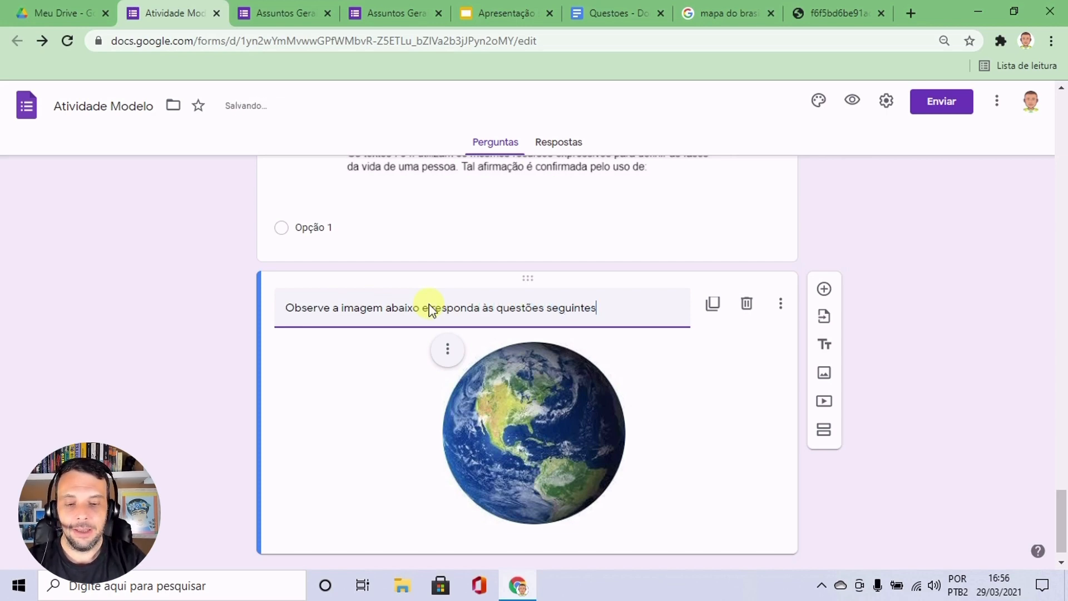
{"action": "type", "text": "."}
{"action": "scroll", "coordinate": [533, 316], "scroll_direction": "down", "scroll_amount": 1}
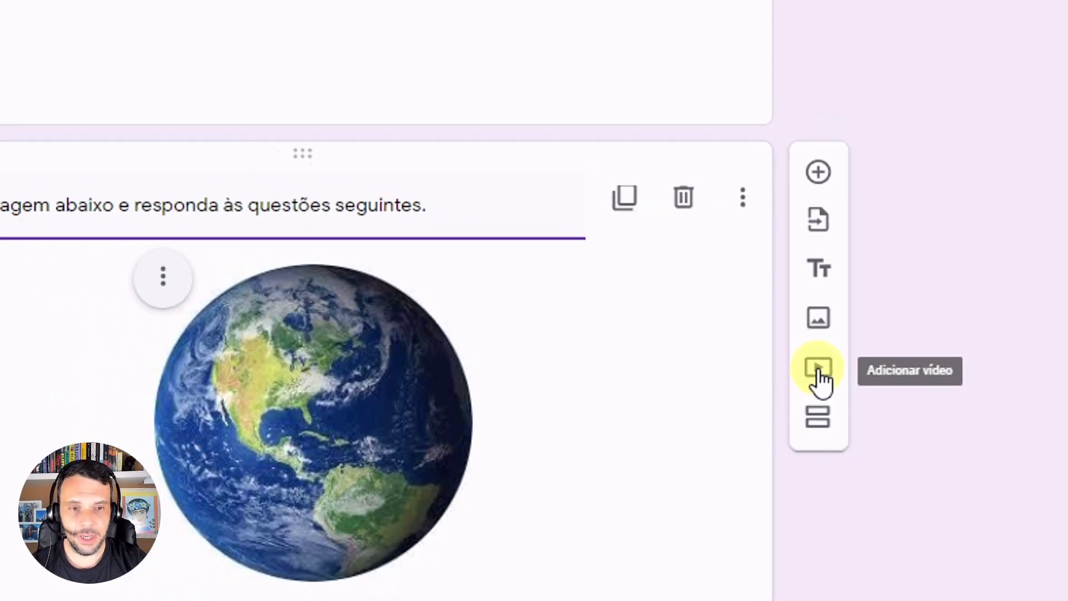
Add a video below the Planet Earth image by searching YouTube for "planeta terra" and choosing "Planeta Terra: Do começo aos dias atuais".
{"action": "left_click", "coordinate": [819, 373]}
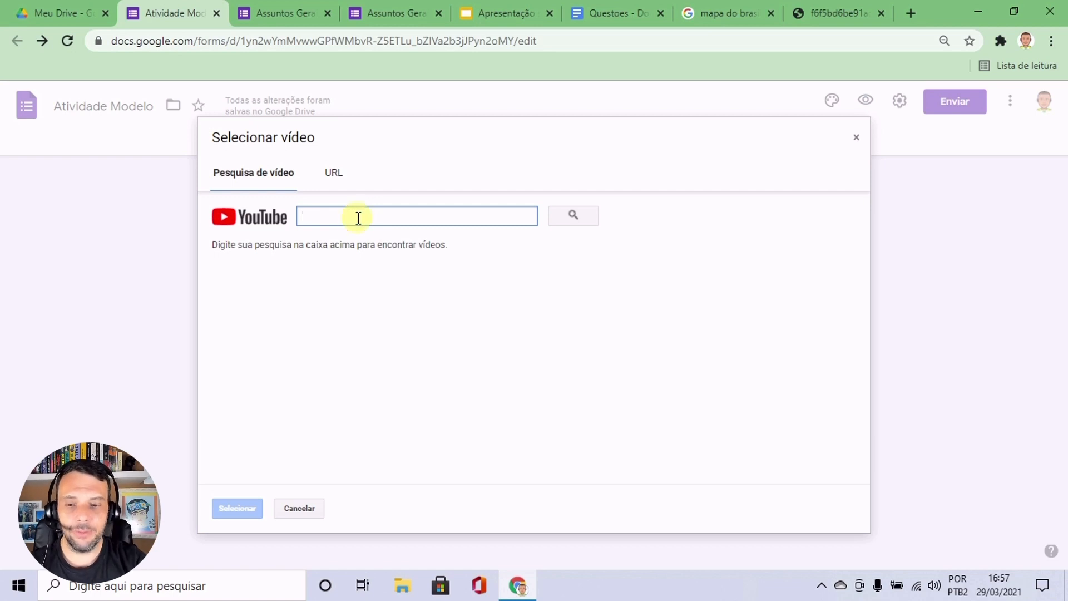
{"action": "type", "text": "planeta terra"}
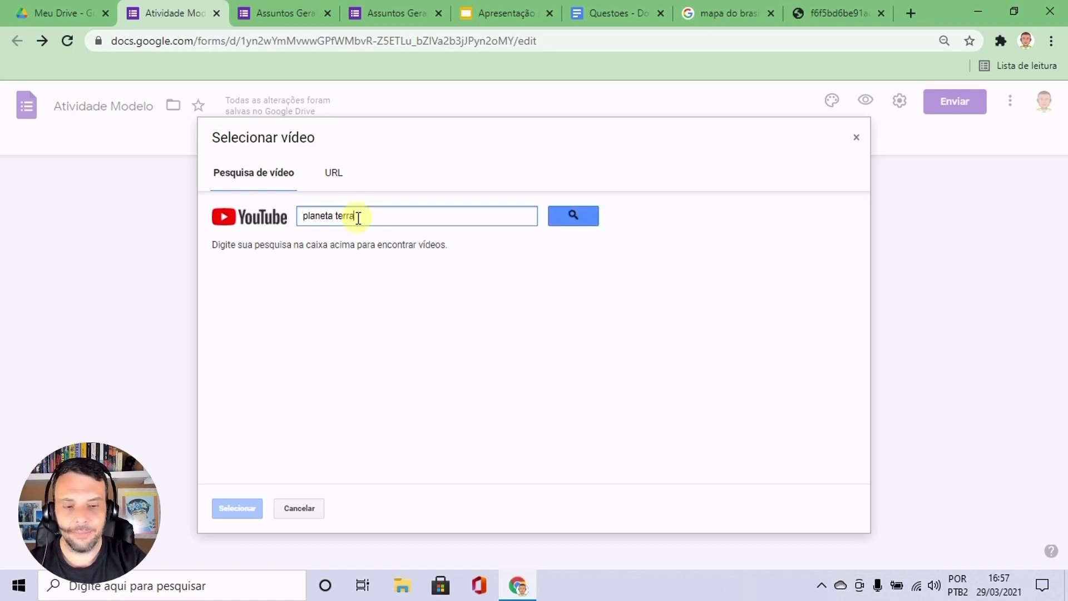
{"action": "key", "text": "Return"}
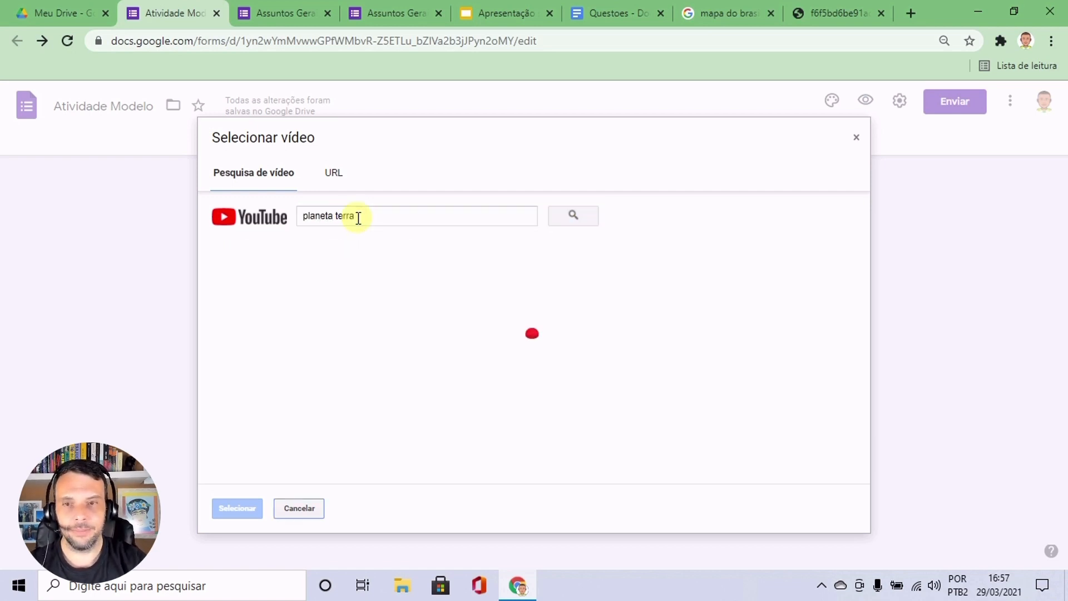
{"action": "scroll", "coordinate": [493, 325], "scroll_direction": "down", "scroll_amount": 2}
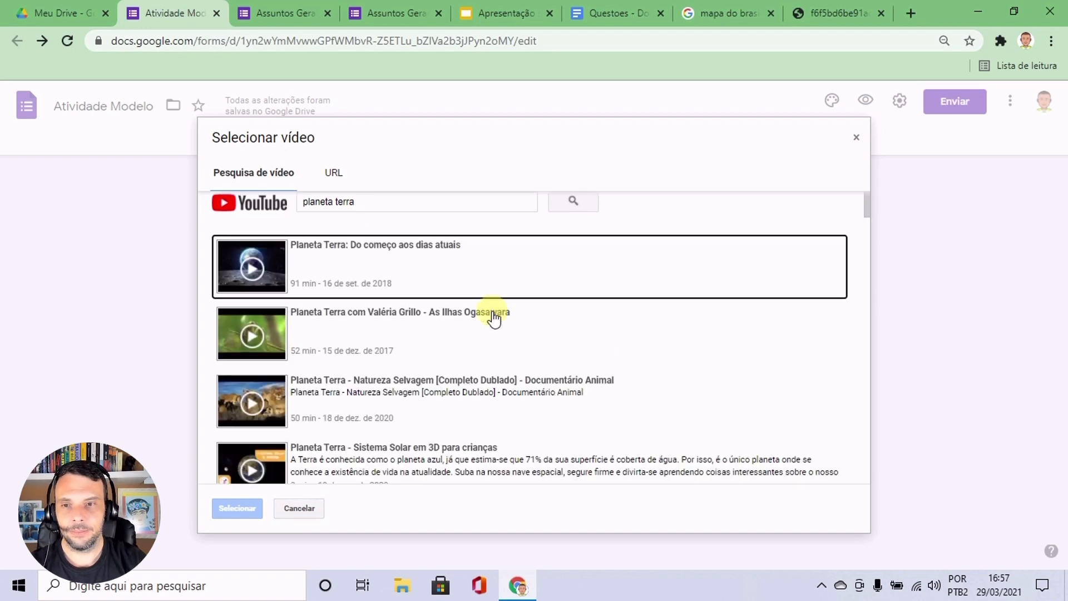
{"action": "scroll", "coordinate": [529, 303], "scroll_direction": "up", "scroll_amount": 2}
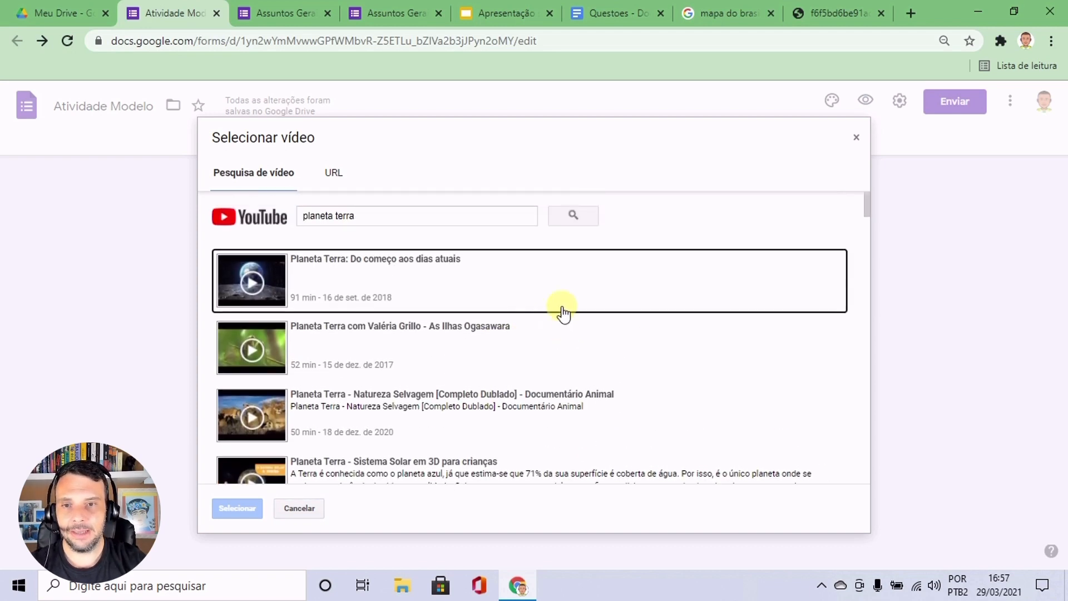
{"action": "left_click", "coordinate": [359, 273]}
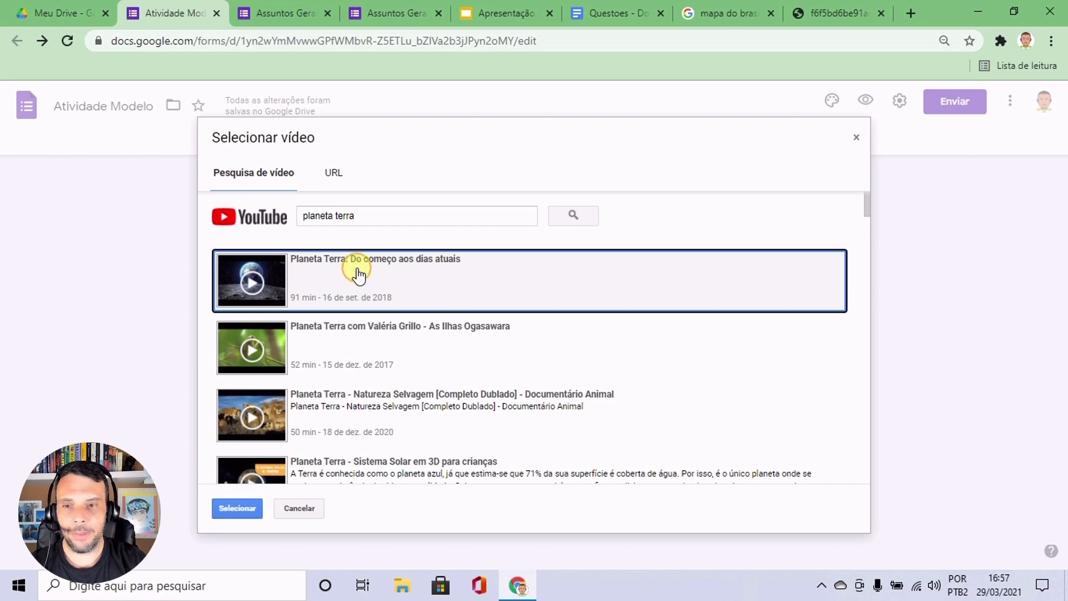
{"action": "left_click", "coordinate": [239, 507]}
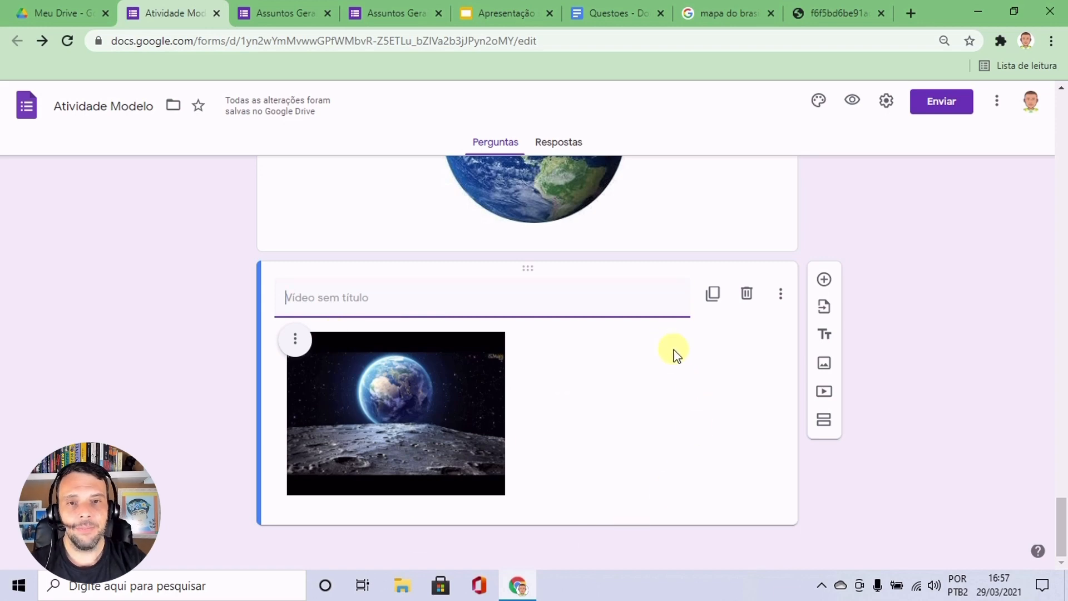
Align the Planeta Terra video to the centre and enlarge it slightly, keeping its proportions.
{"action": "scroll", "coordinate": [675, 354], "scroll_direction": "up", "scroll_amount": 3}
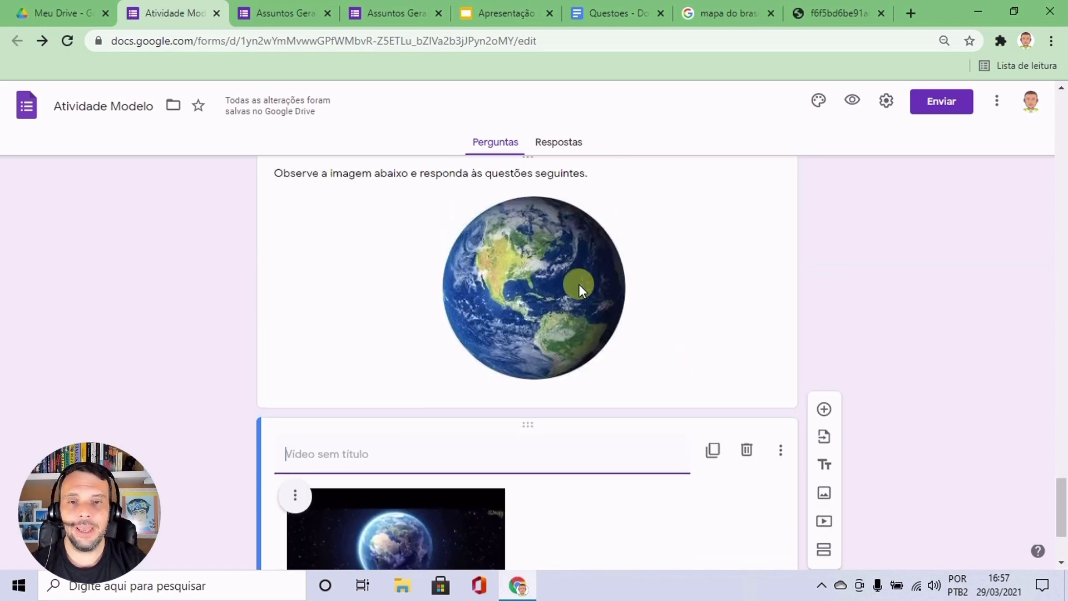
{"action": "scroll", "coordinate": [619, 325], "scroll_direction": "down", "scroll_amount": 2}
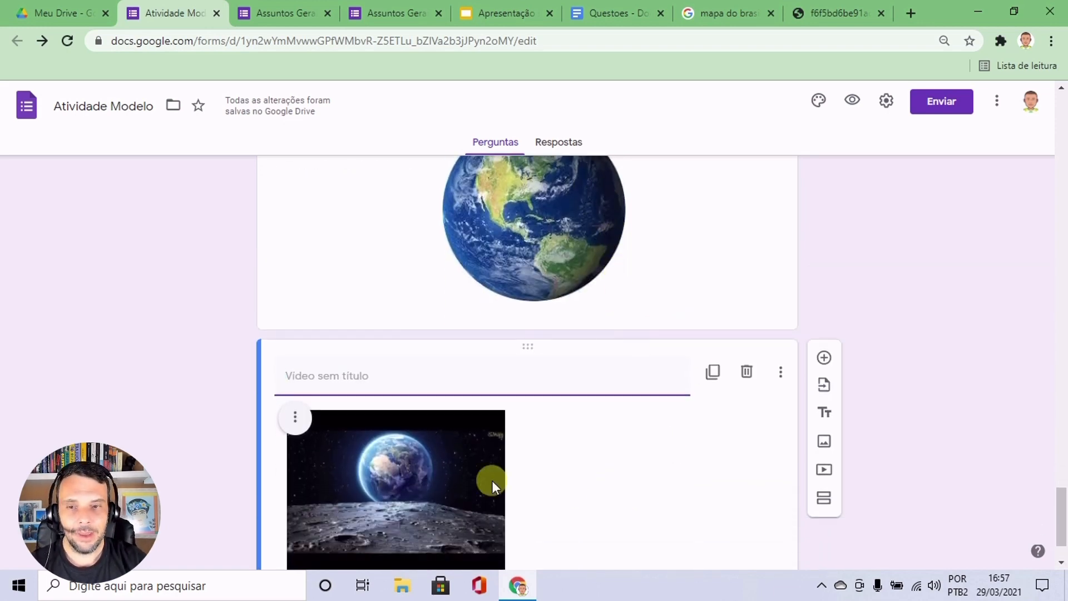
{"action": "left_click", "coordinate": [295, 417]}
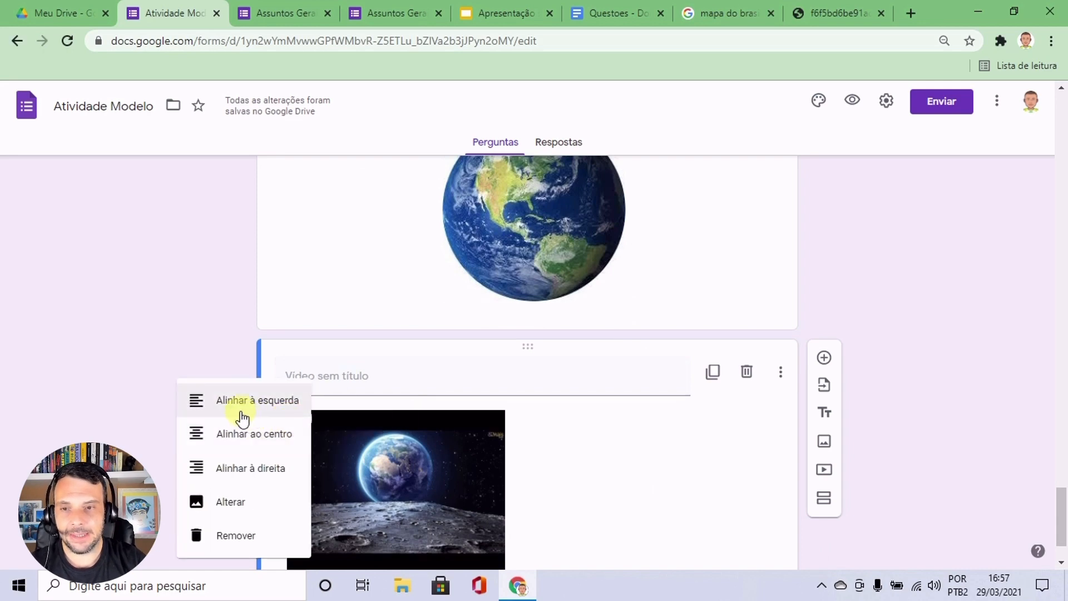
{"action": "left_click", "coordinate": [239, 444]}
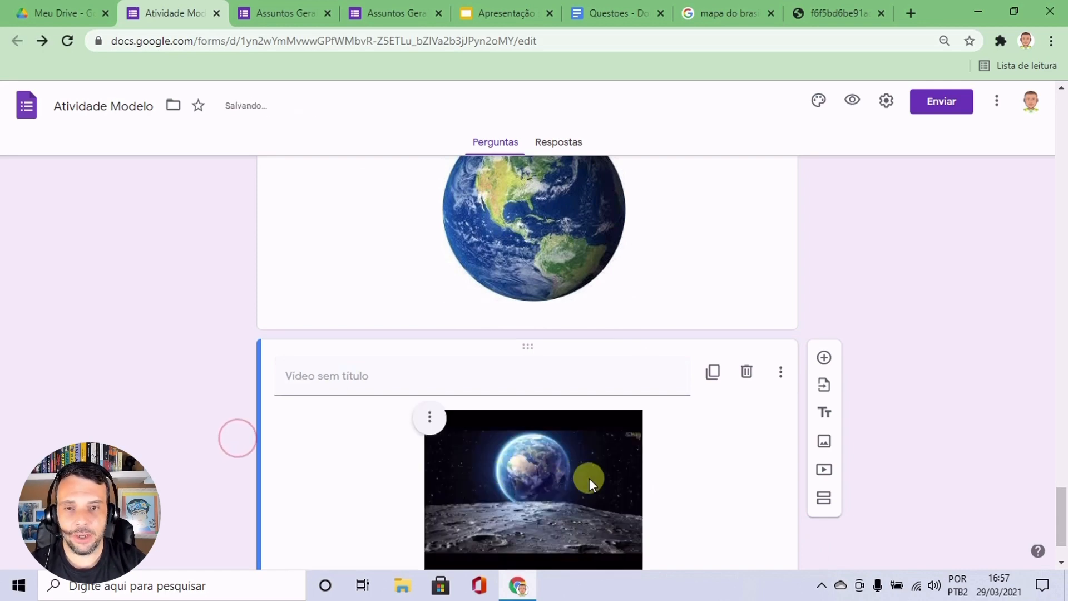
{"action": "left_click", "coordinate": [583, 471]}
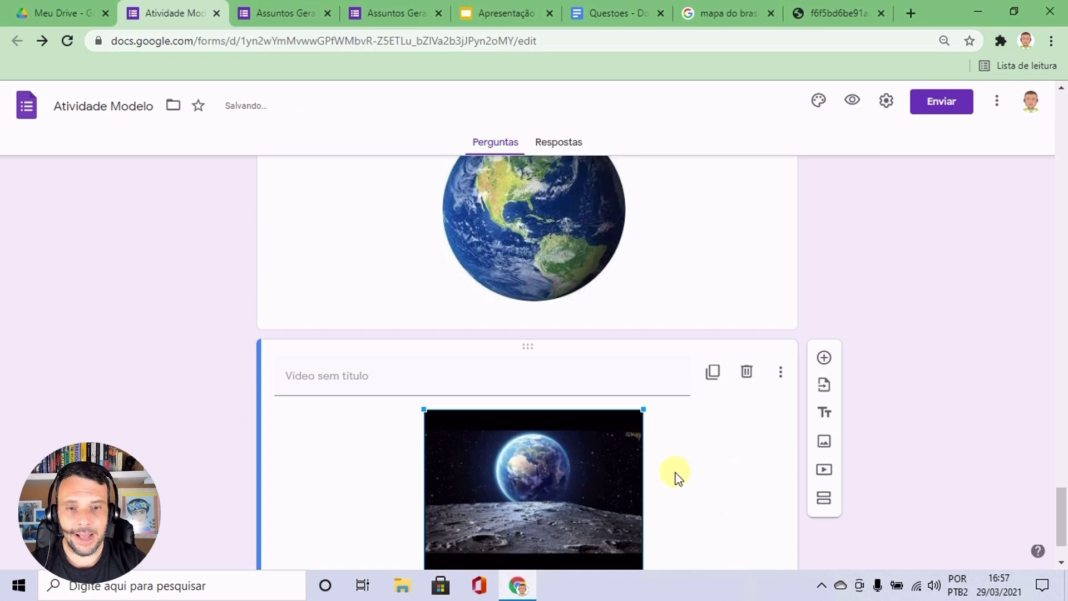
{"action": "scroll", "coordinate": [673, 478], "scroll_direction": "down", "scroll_amount": 1}
{"action": "left_click_drag", "start_coordinate": [644, 496], "coordinate": [708, 541]}
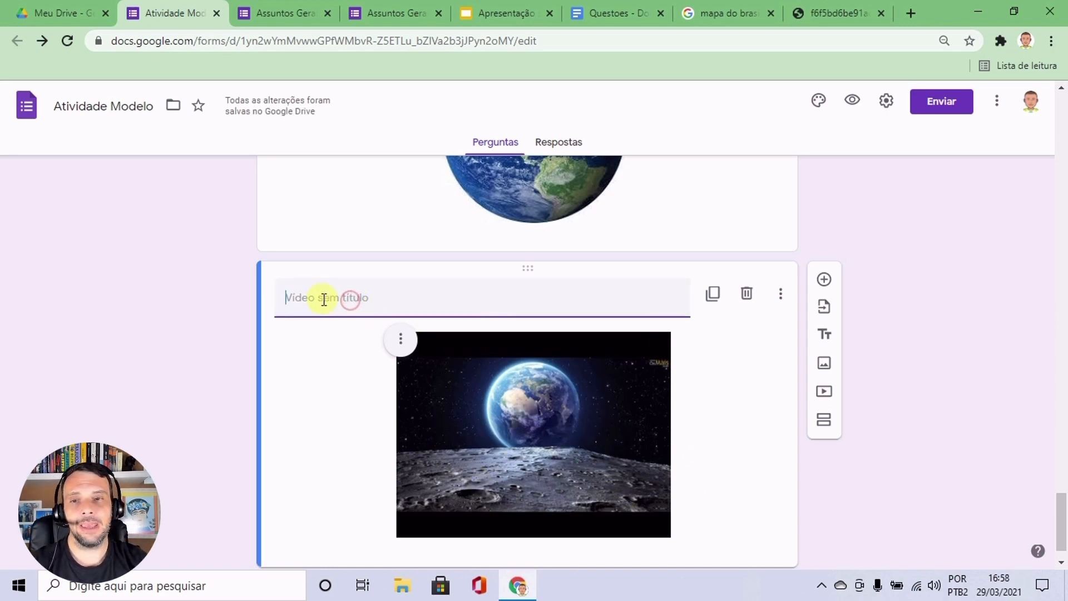
{"action": "left_click", "coordinate": [350, 297]}
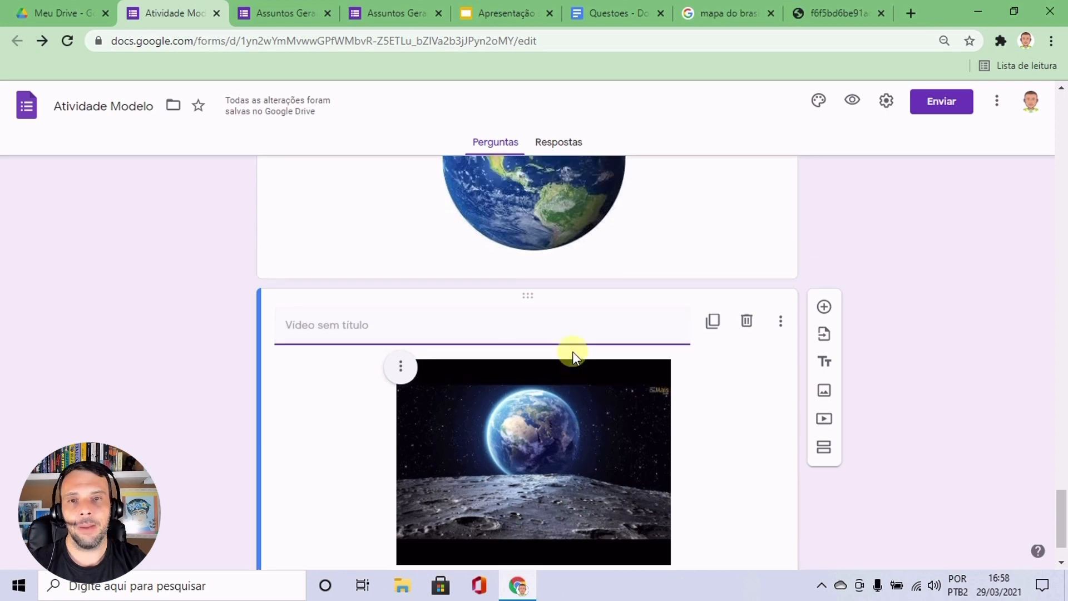
{"action": "scroll", "coordinate": [572, 352], "scroll_direction": "up", "scroll_amount": 3}
{"action": "scroll", "coordinate": [436, 210], "scroll_direction": "down", "scroll_amount": 4}
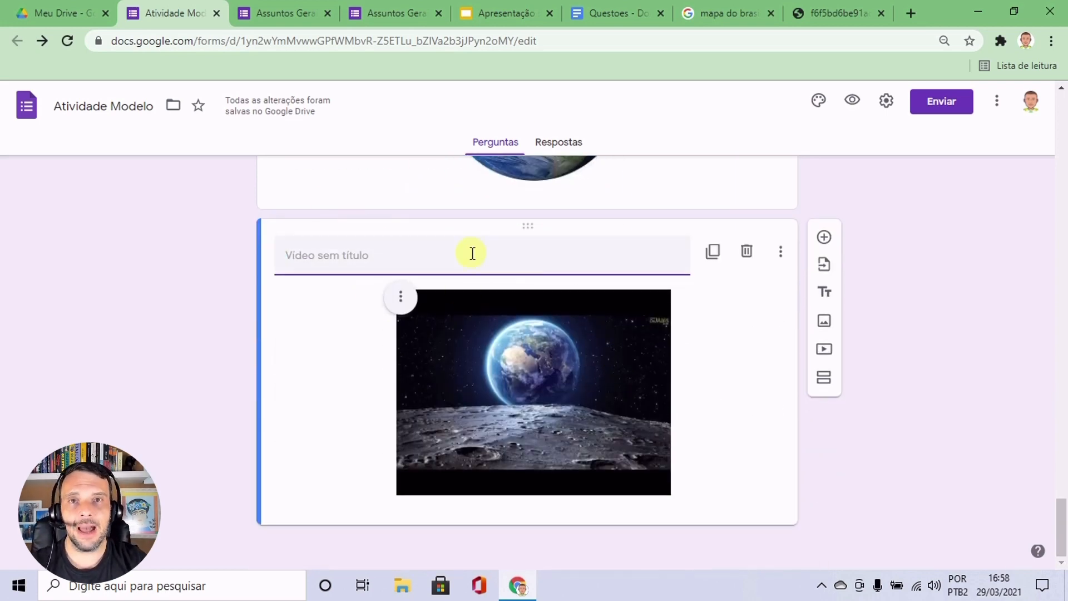
{"action": "scroll", "coordinate": [933, 354], "scroll_direction": "up", "scroll_amount": 2}
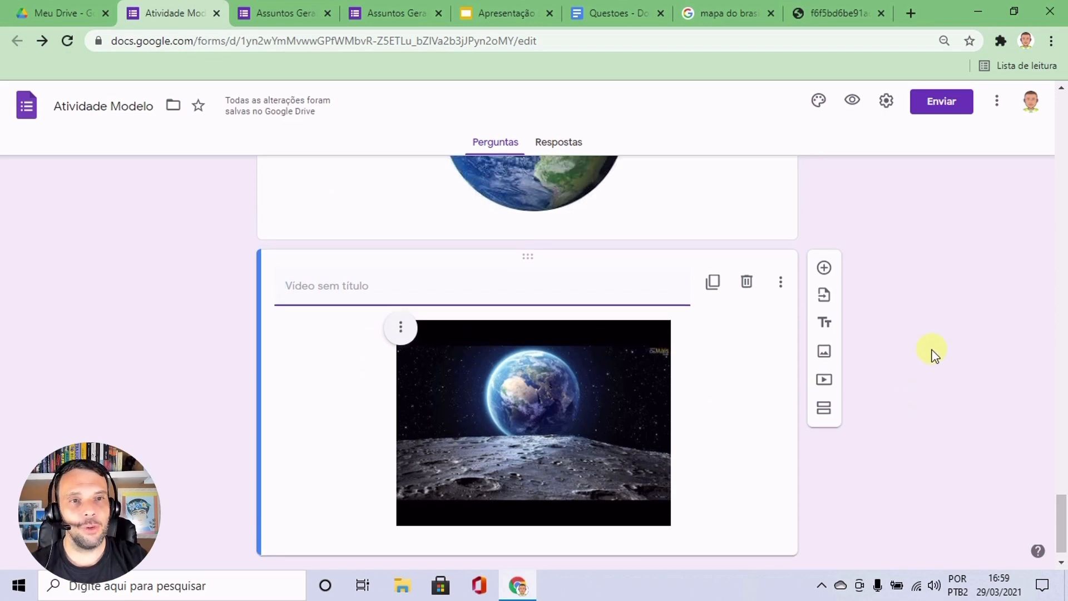
Preview the form as respondents see it, test playing and pausing the embedded Planeta Terra video, and return to the form's beginning.
{"action": "left_click", "coordinate": [853, 102]}
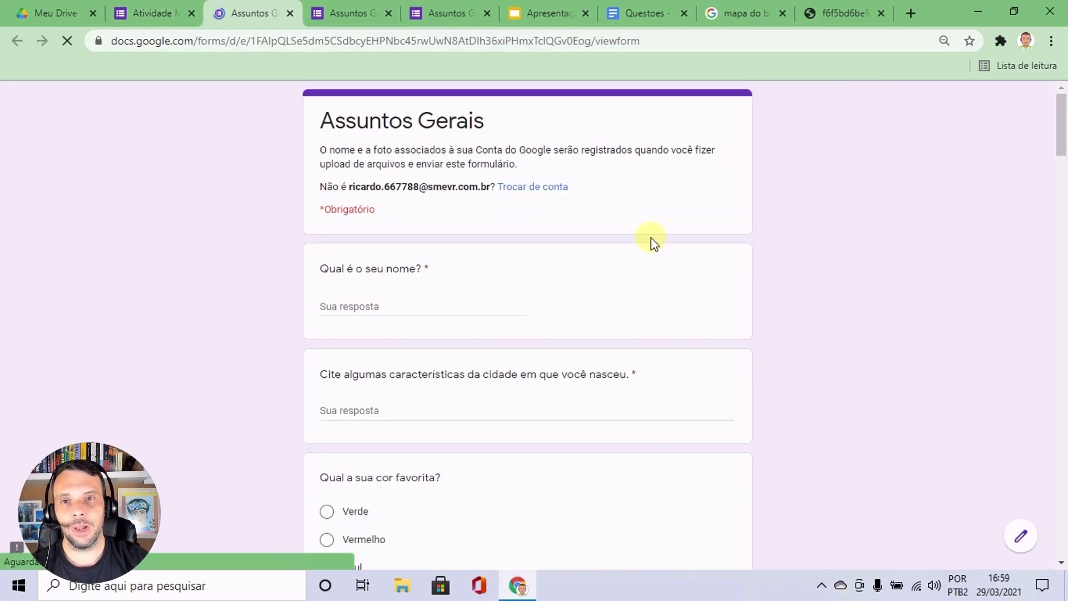
{"action": "left_click_drag", "start_coordinate": [1059, 116], "coordinate": [1063, 496]}
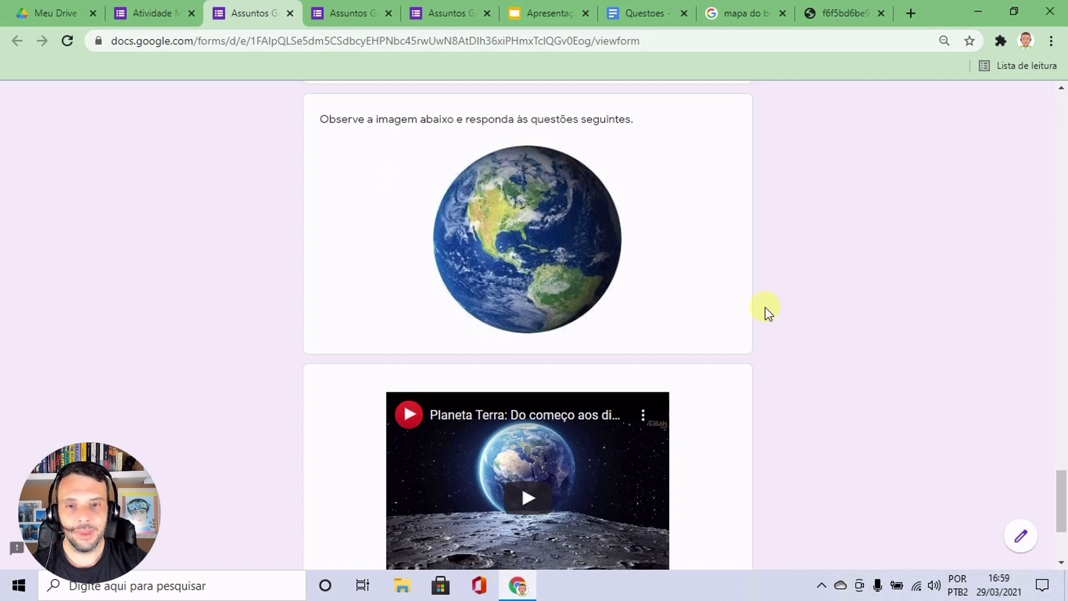
{"action": "scroll", "coordinate": [763, 310], "scroll_direction": "down", "scroll_amount": 4}
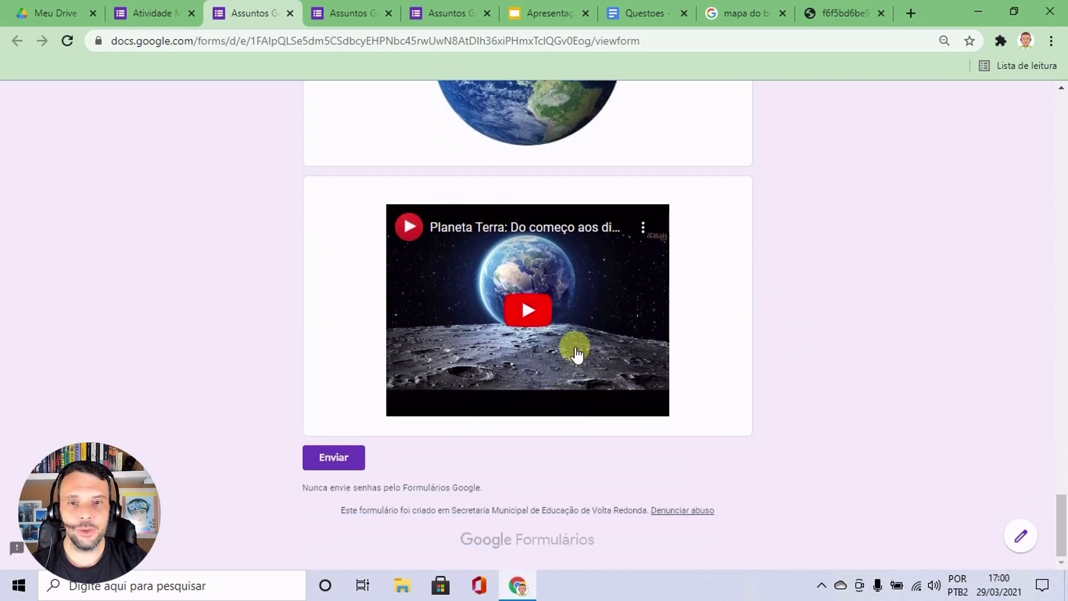
{"action": "left_click", "coordinate": [529, 309]}
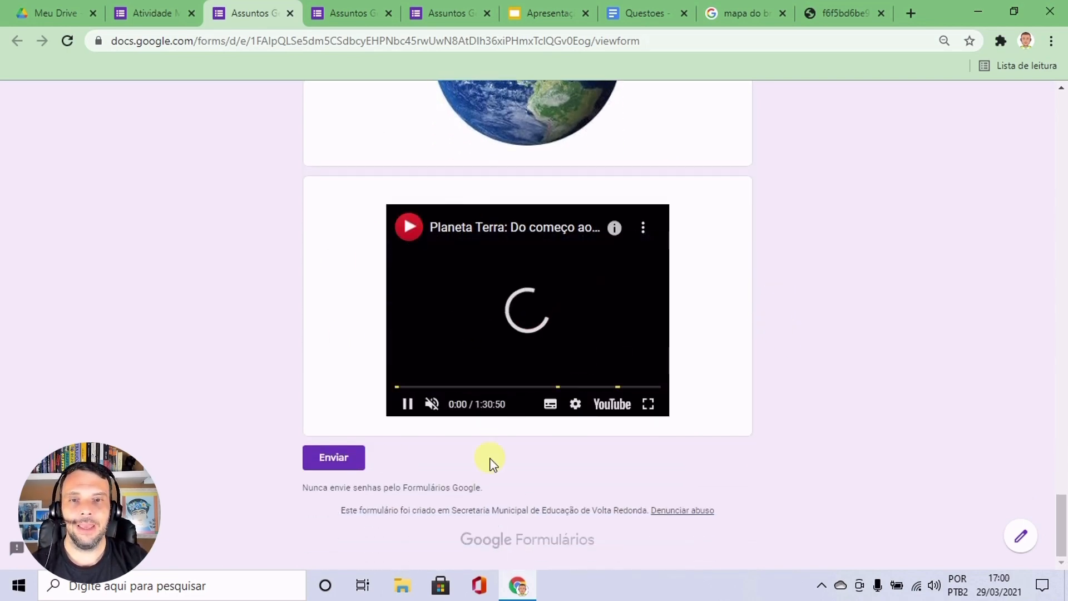
{"action": "left_click", "coordinate": [407, 405]}
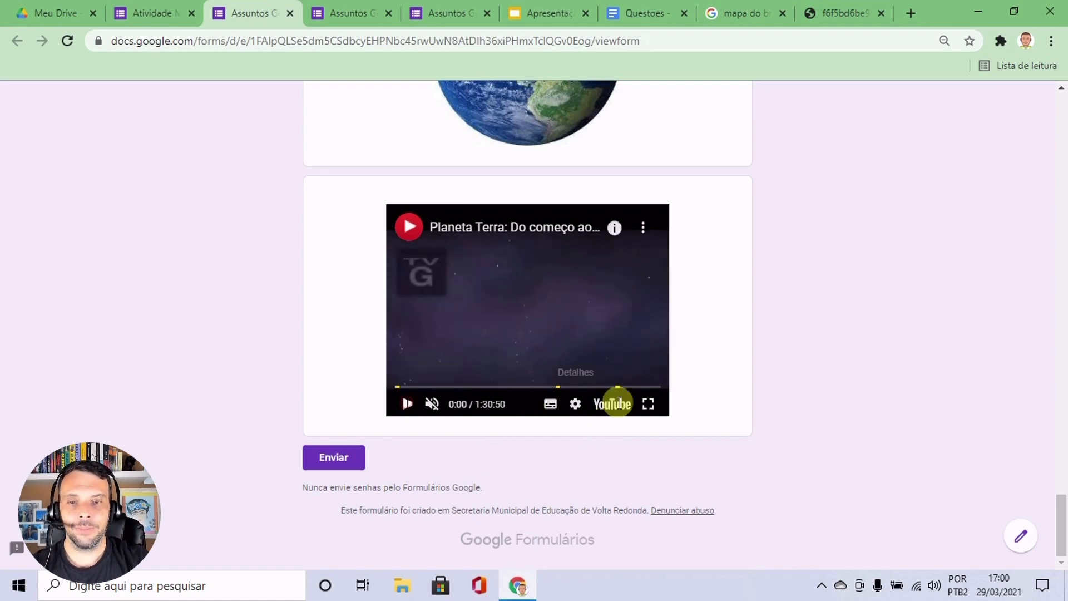
{"action": "left_click_drag", "start_coordinate": [1061, 525], "coordinate": [1062, 119]}
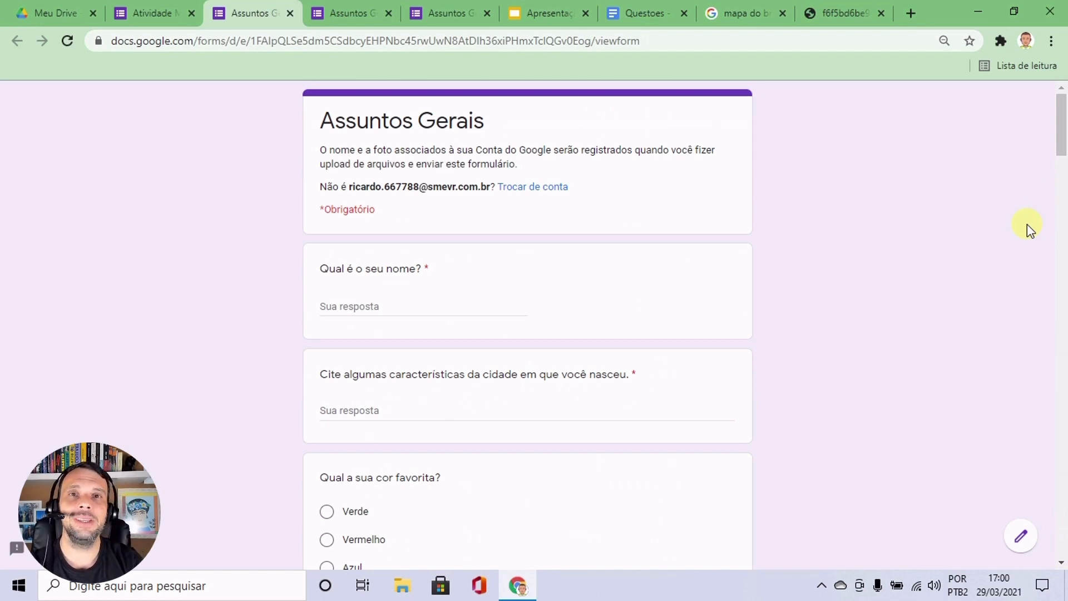
{"action": "mouse_move", "coordinate": [1061, 134]}
{"action": "left_mouse_down"}
{"action": "mouse_move", "coordinate": [1062, 536]}
{"action": "mouse_move", "coordinate": [1063, 124]}
{"action": "left_mouse_up"}
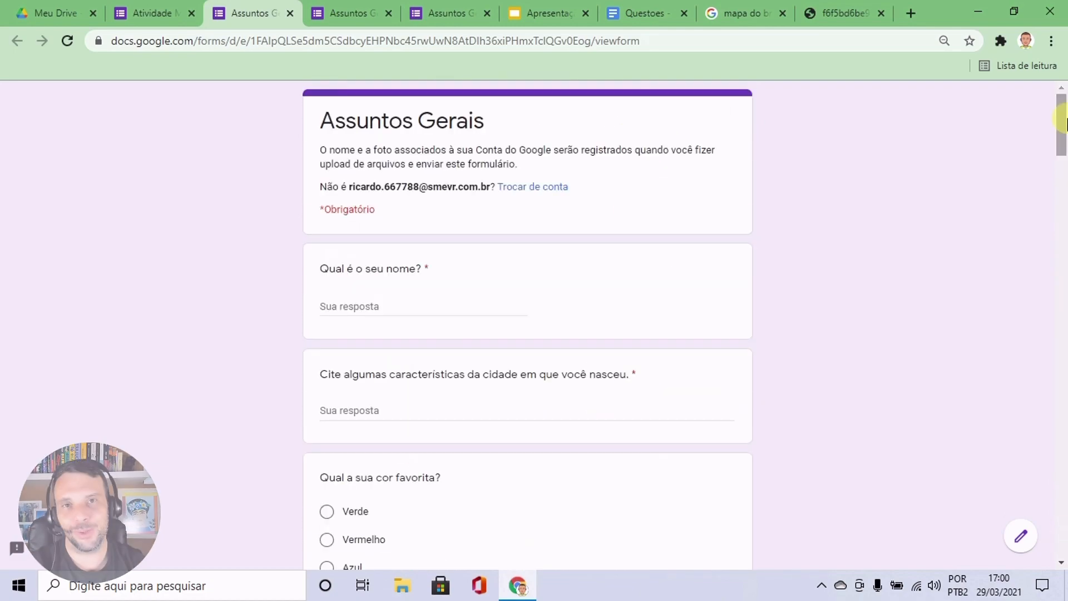